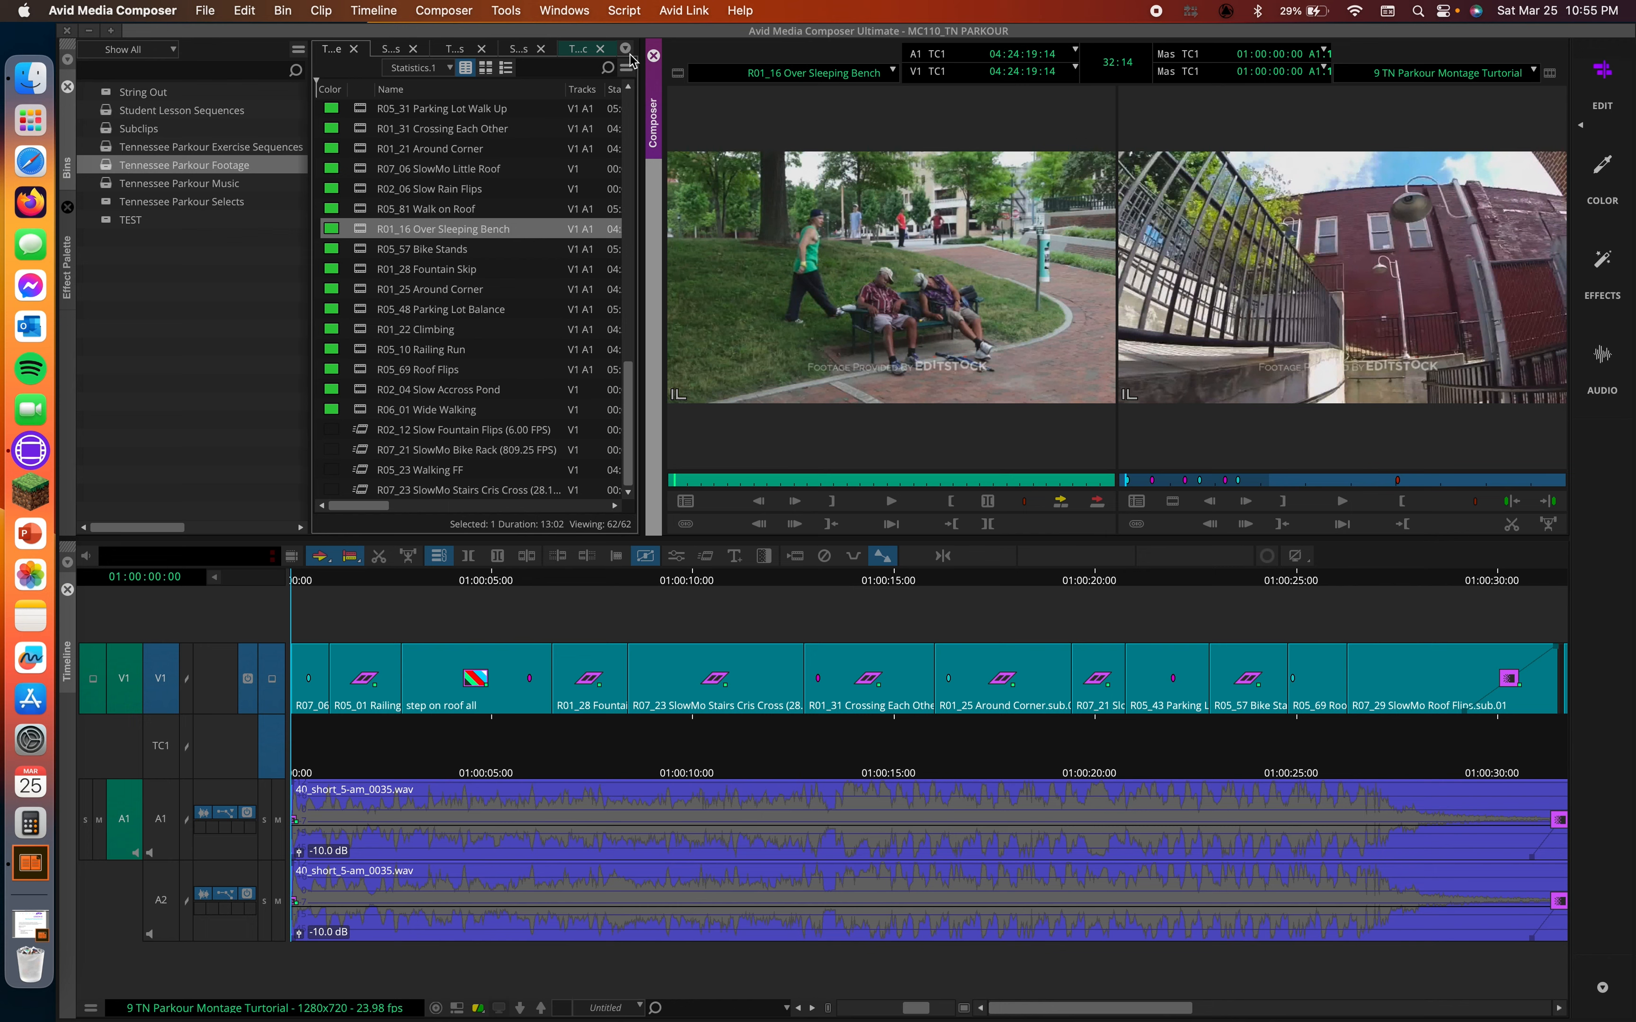
Step: Show the Image category of filters in the Effect Palette
{"action": "left_click", "coordinate": [64, 284]}
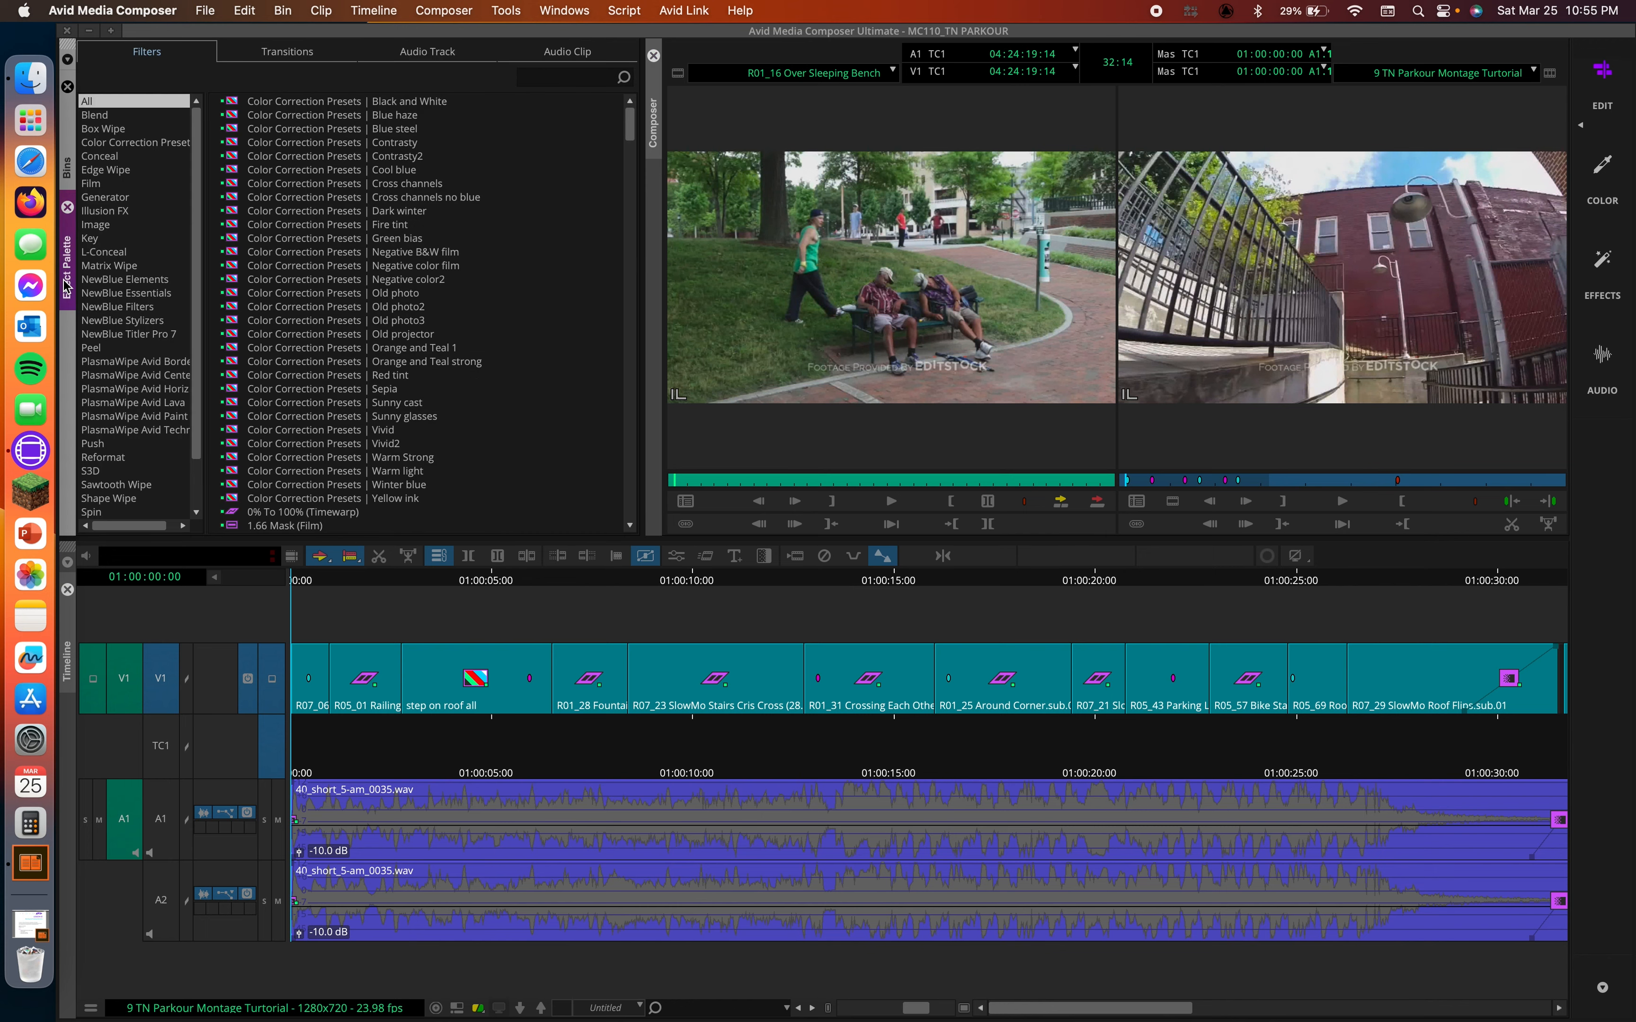
{"action": "left_click", "coordinate": [94, 225]}
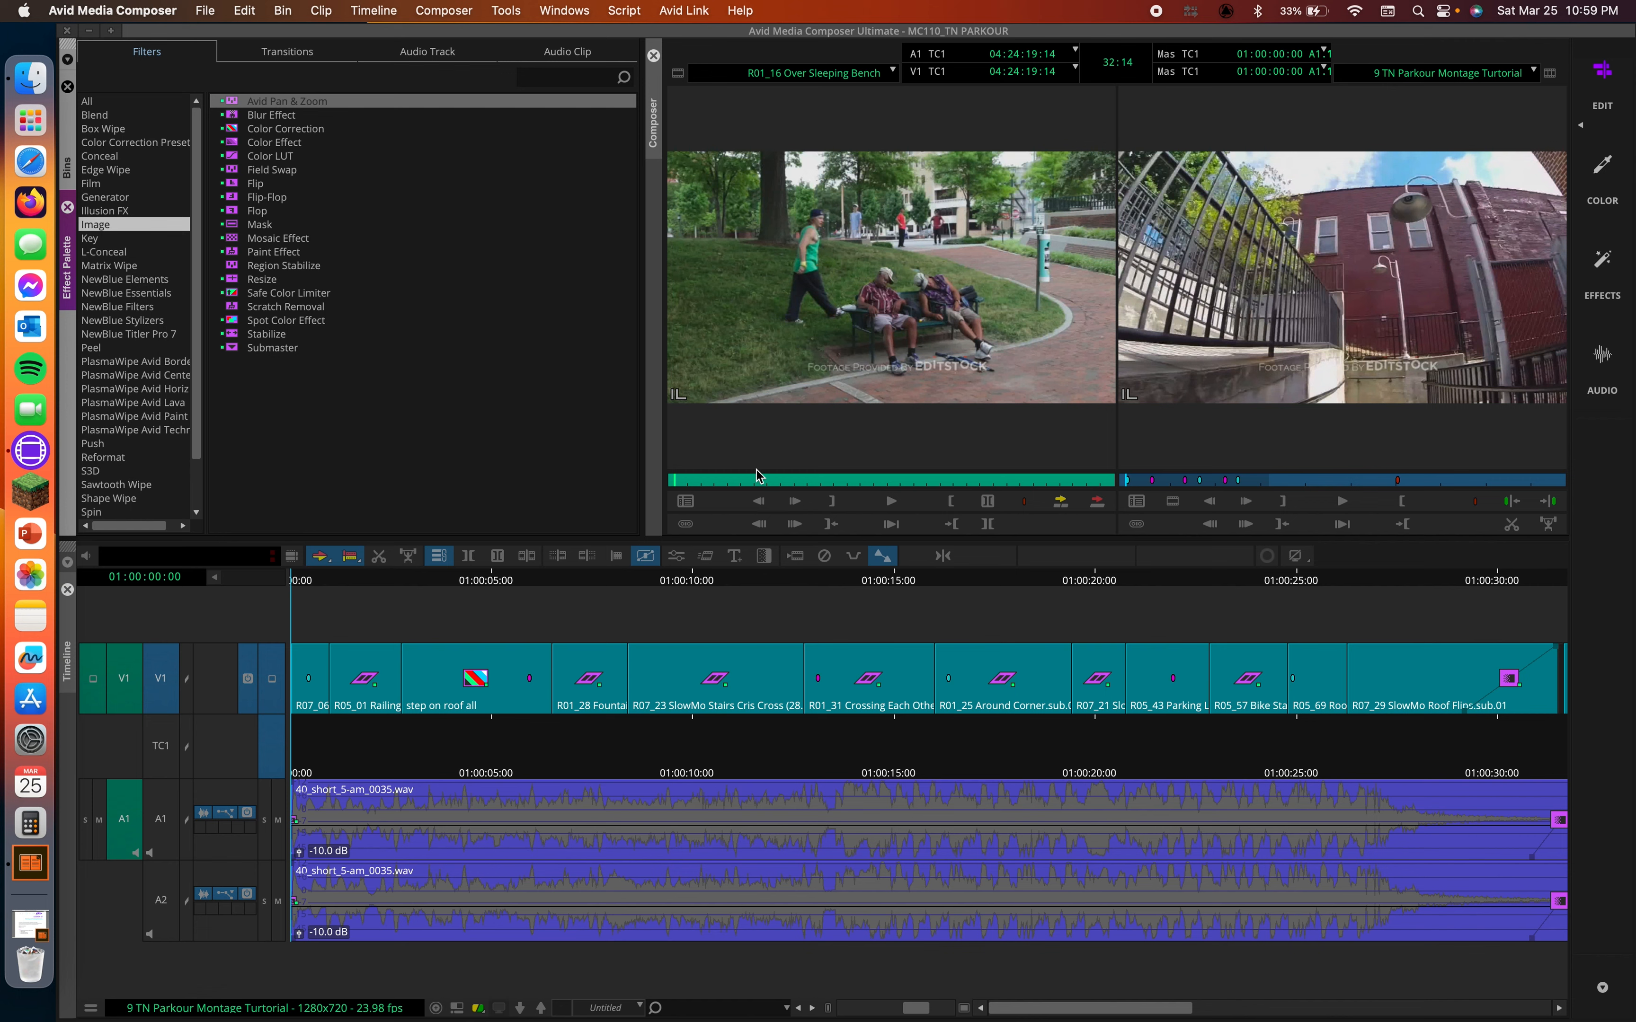
{"action": "left_click_drag", "start_coordinate": [895, 244], "coordinate": [484, 674]}
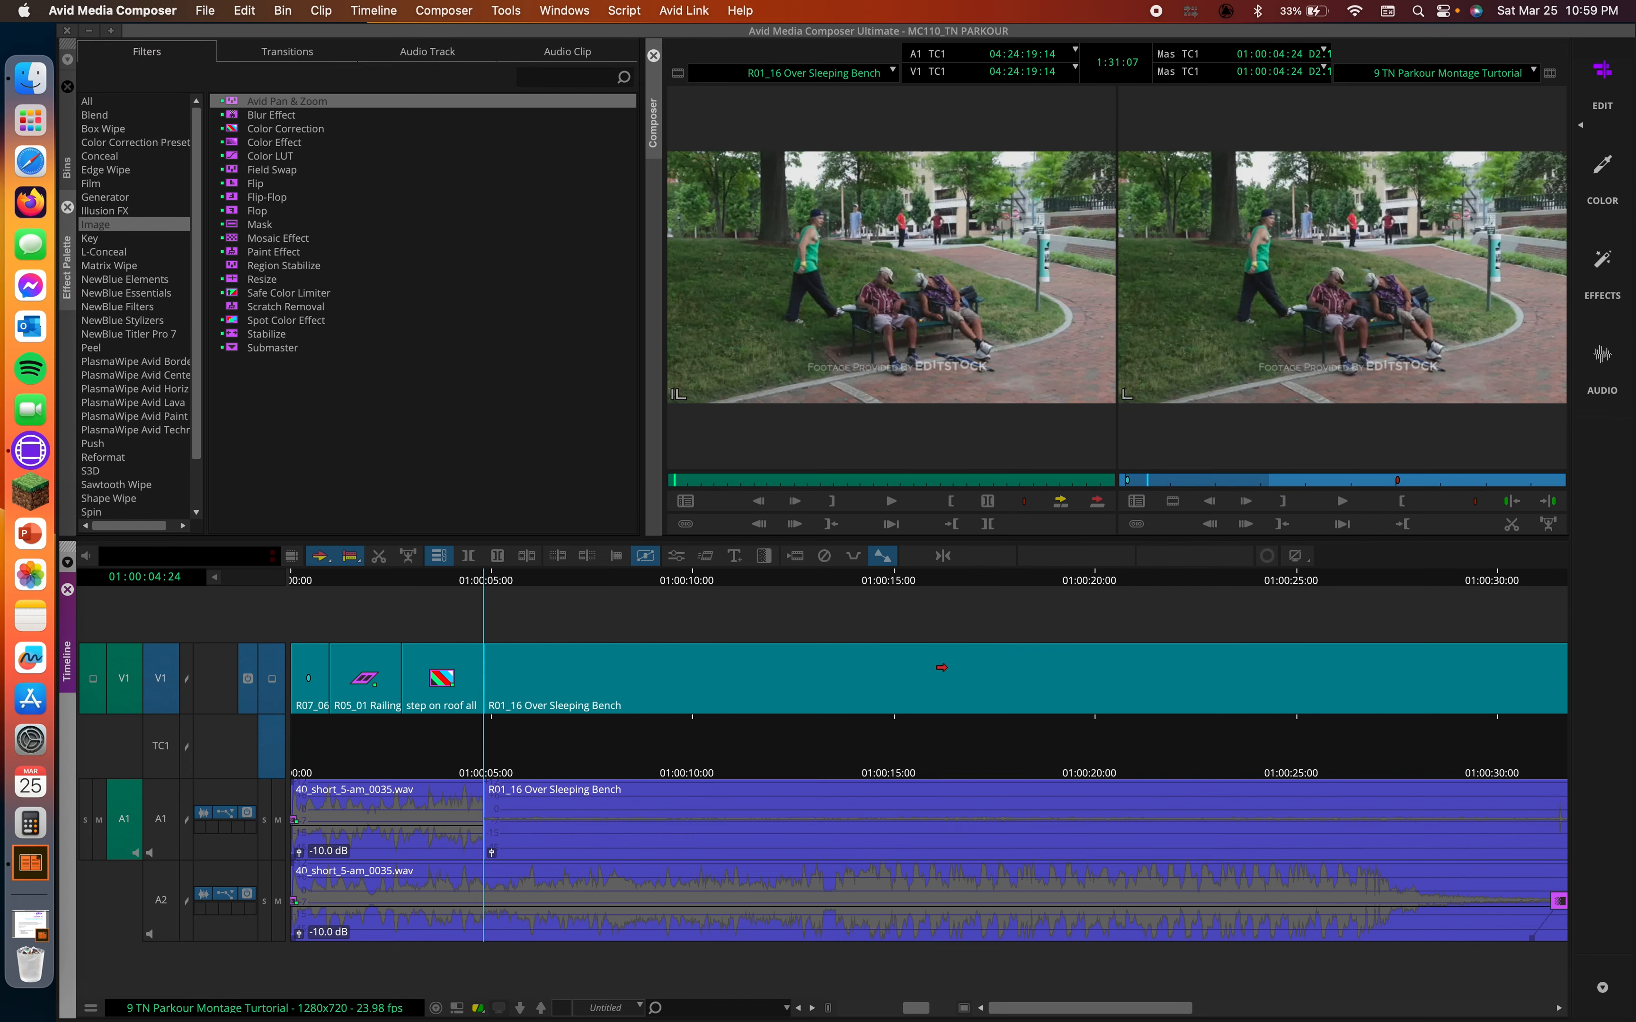
{"action": "scroll", "coordinate": [942, 668], "scroll_direction": "right", "scroll_amount": 5}
{"action": "key", "text": "super+z"}
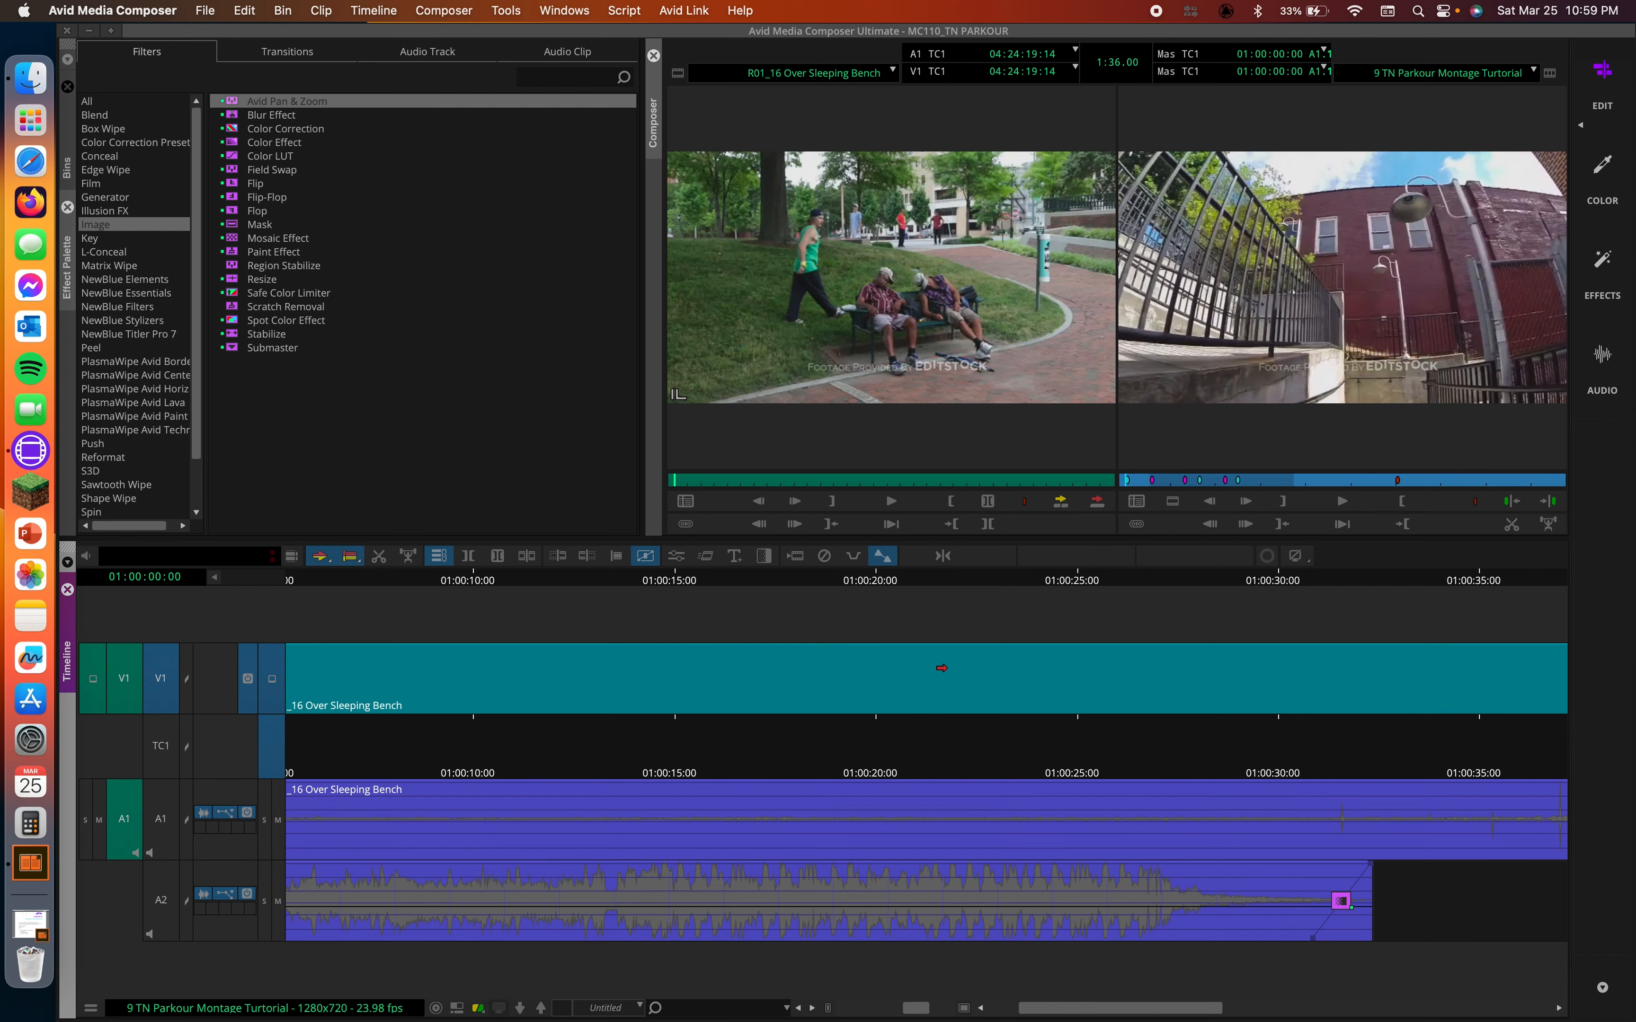
Step: Mark the source clip R01_16 Over Sleeping Bench from 04:24:44:07 to 04:24:47:07
{"action": "left_click", "coordinate": [824, 1009]}
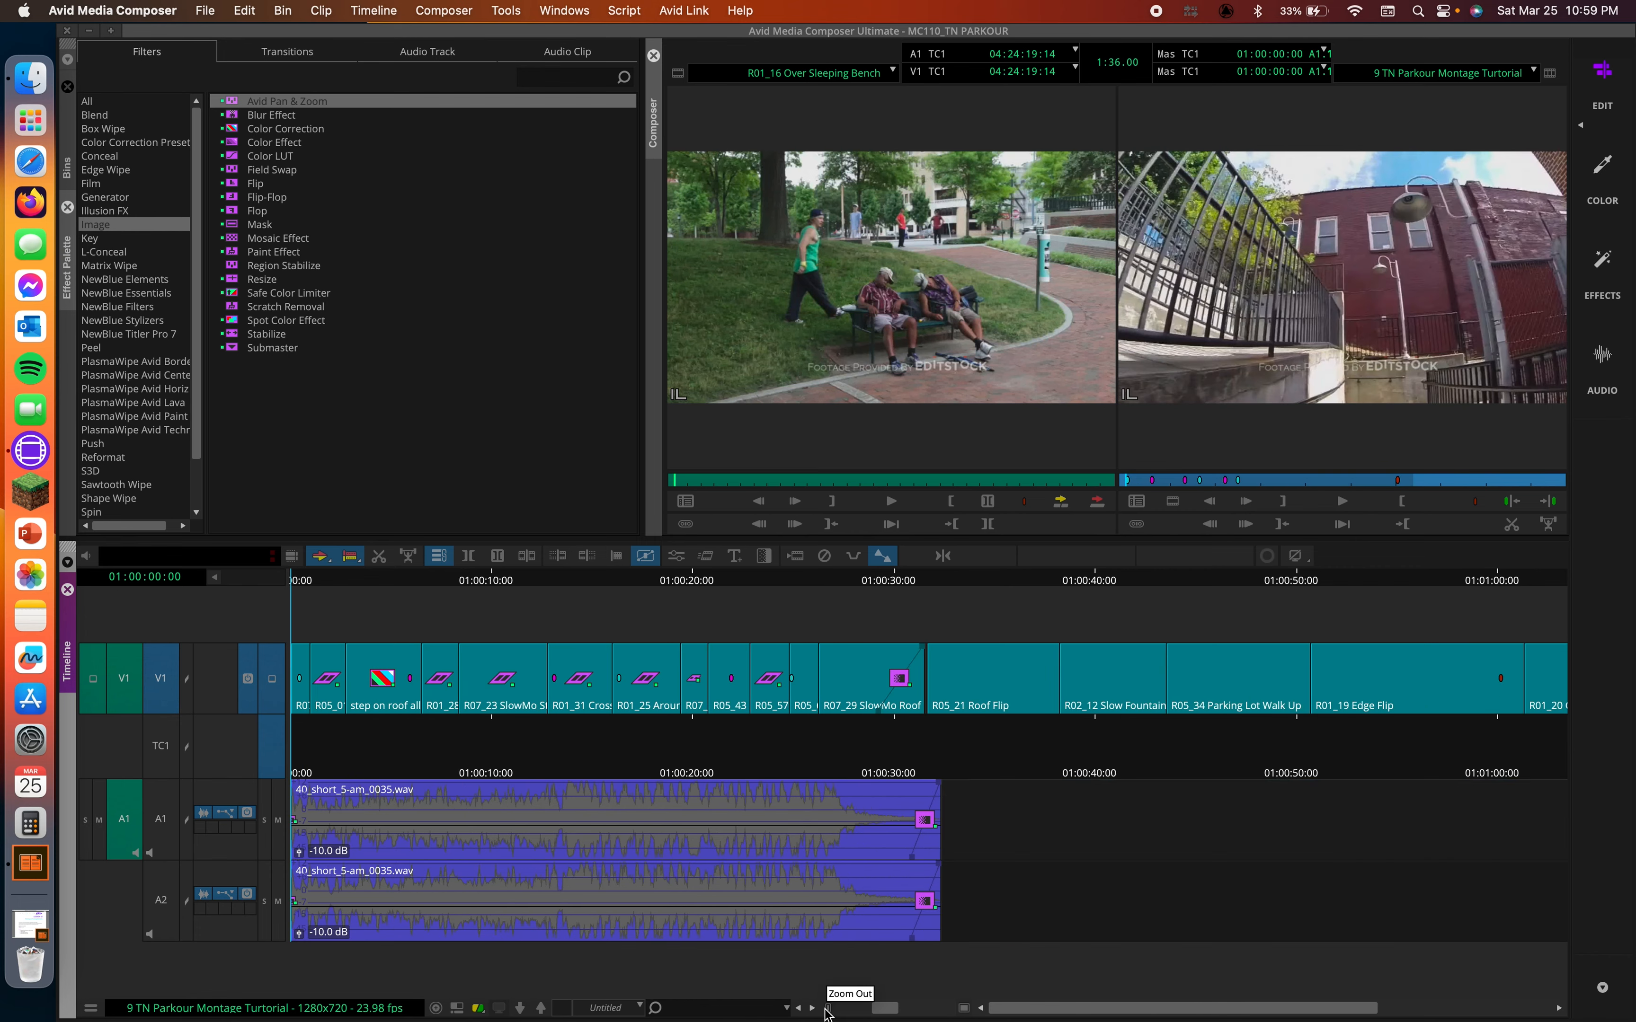
{"action": "left_click_drag", "start_coordinate": [860, 393], "coordinate": [699, 414]}
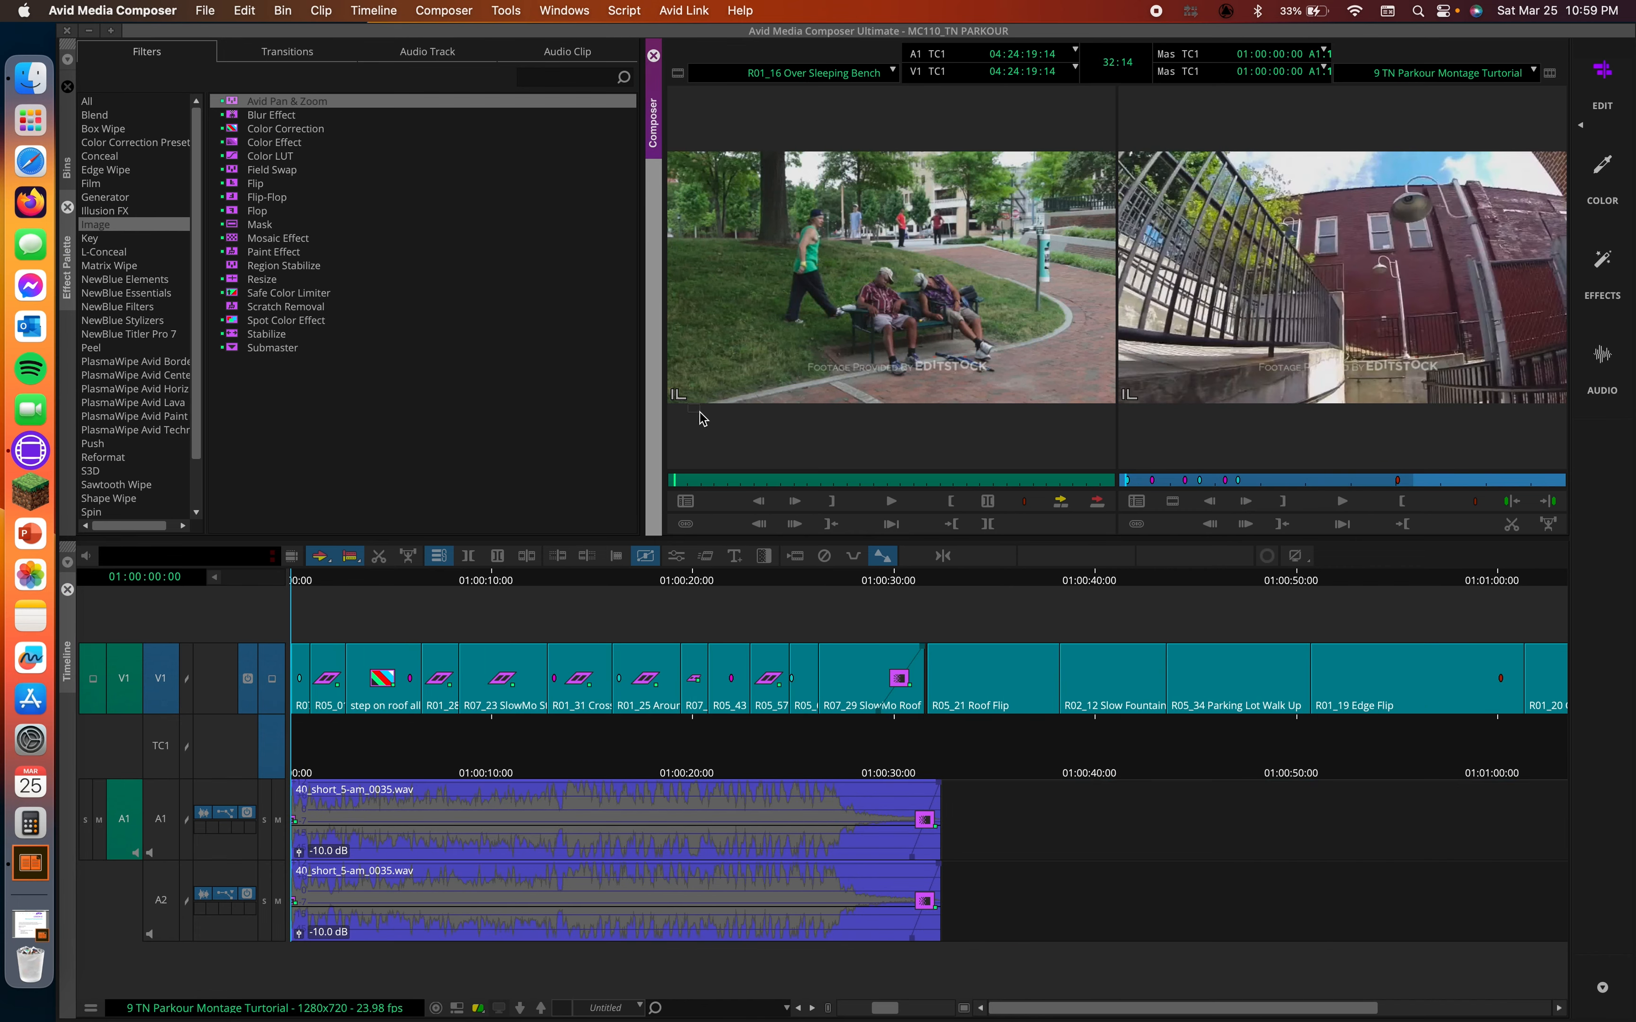
{"action": "left_click", "coordinate": [822, 343]}
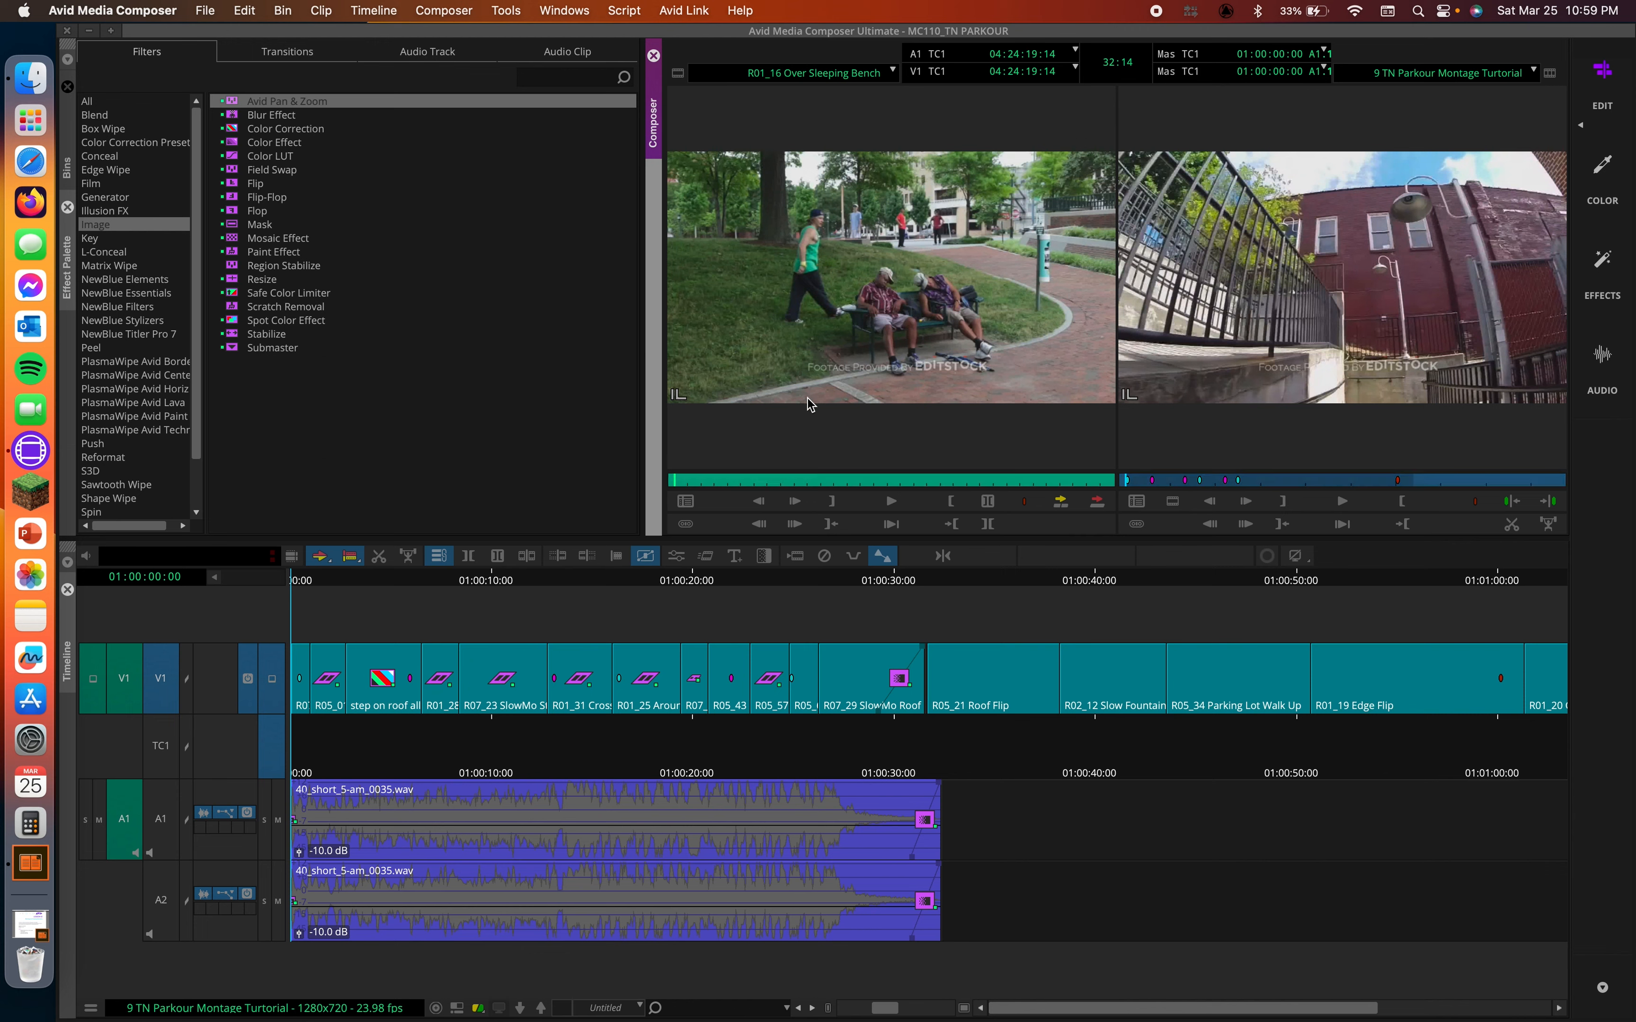
{"action": "left_click_drag", "start_coordinate": [781, 480], "coordinate": [1004, 503]}
{"action": "key", "text": "i"}
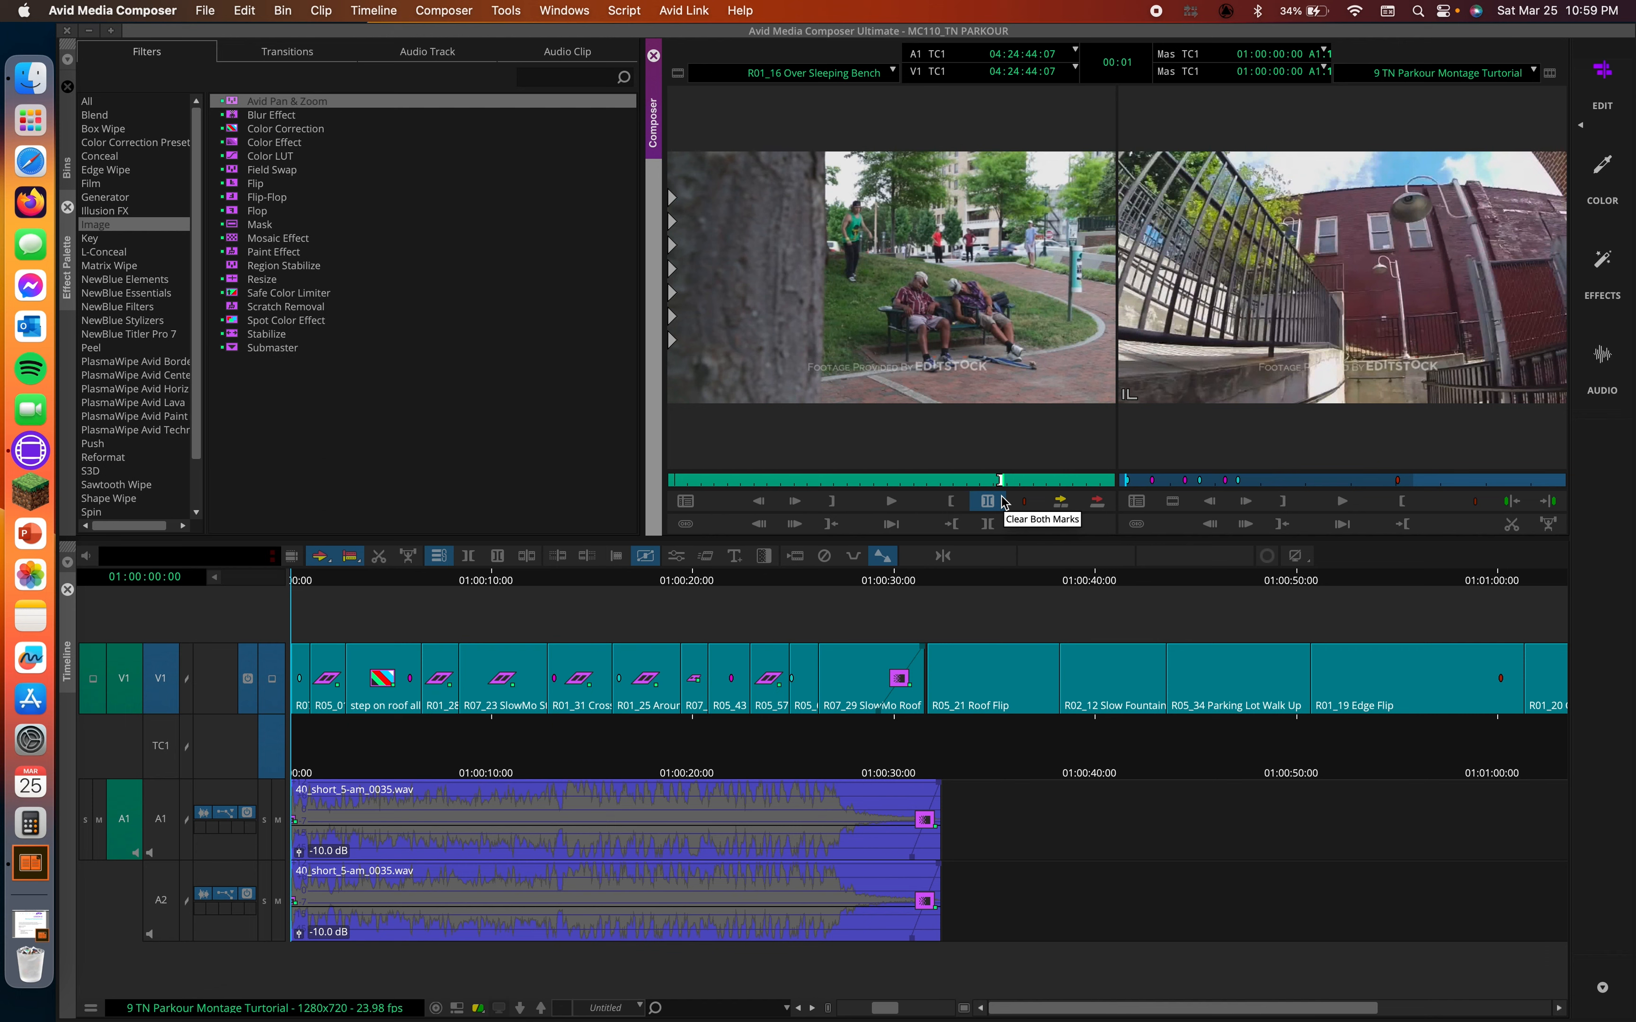
{"action": "left_click_drag", "start_coordinate": [1004, 485], "coordinate": [1045, 490]}
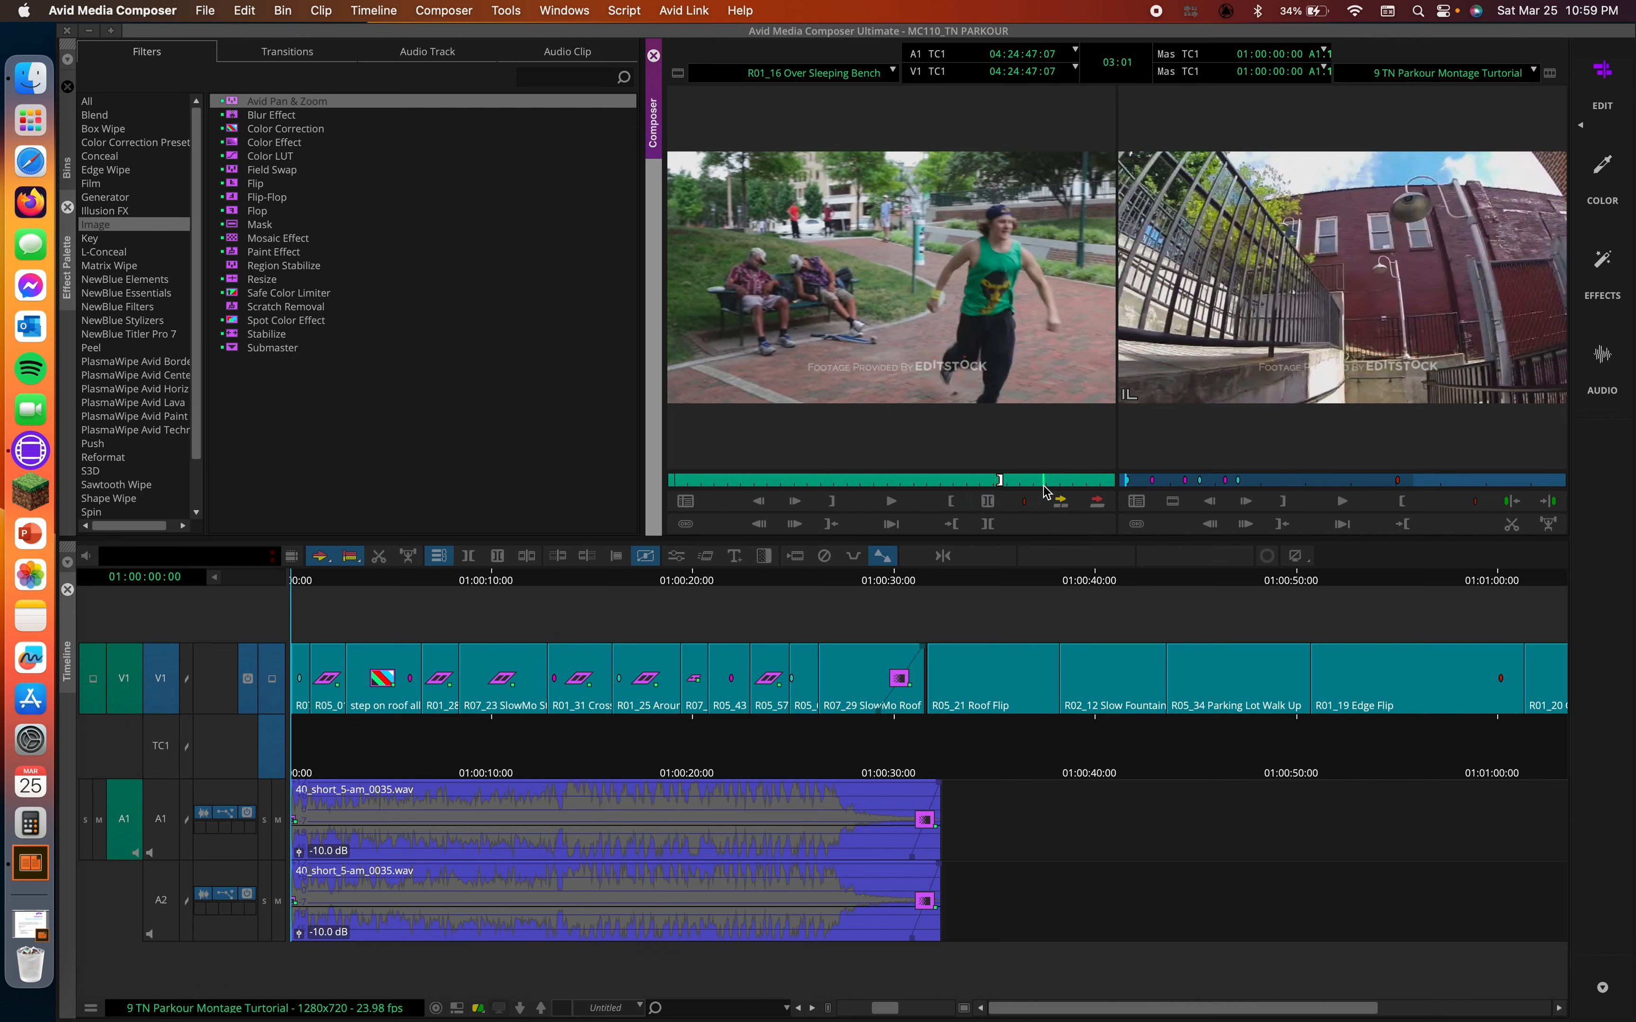
{"action": "key", "text": "i"}
{"action": "mouse_move", "coordinate": [1045, 491]}
{"action": "left_mouse_down"}
{"action": "mouse_move", "coordinate": [1007, 481]}
{"action": "mouse_move", "coordinate": [1045, 482]}
{"action": "left_mouse_up"}
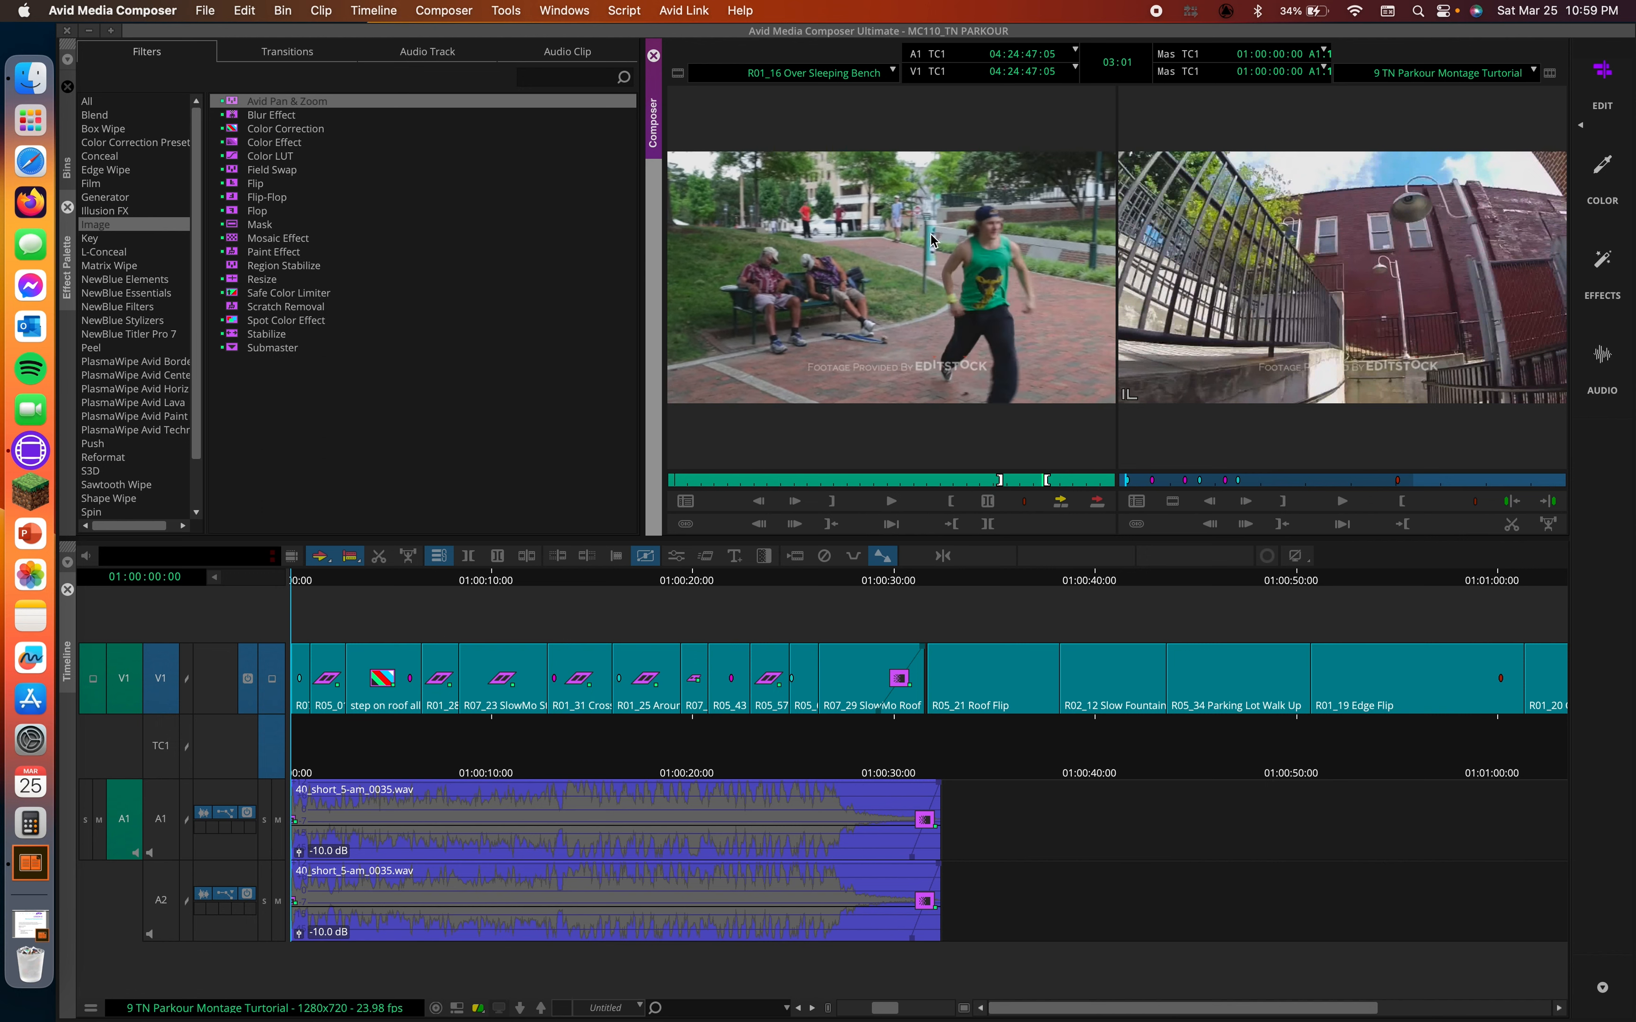
Step: Splice the marked part of R01_16 Over Sleeping Bench into the sequence at 01:00:16:00, before R01_25 Around Corner
{"action": "left_click_drag", "start_coordinate": [944, 228], "coordinate": [704, 679]}
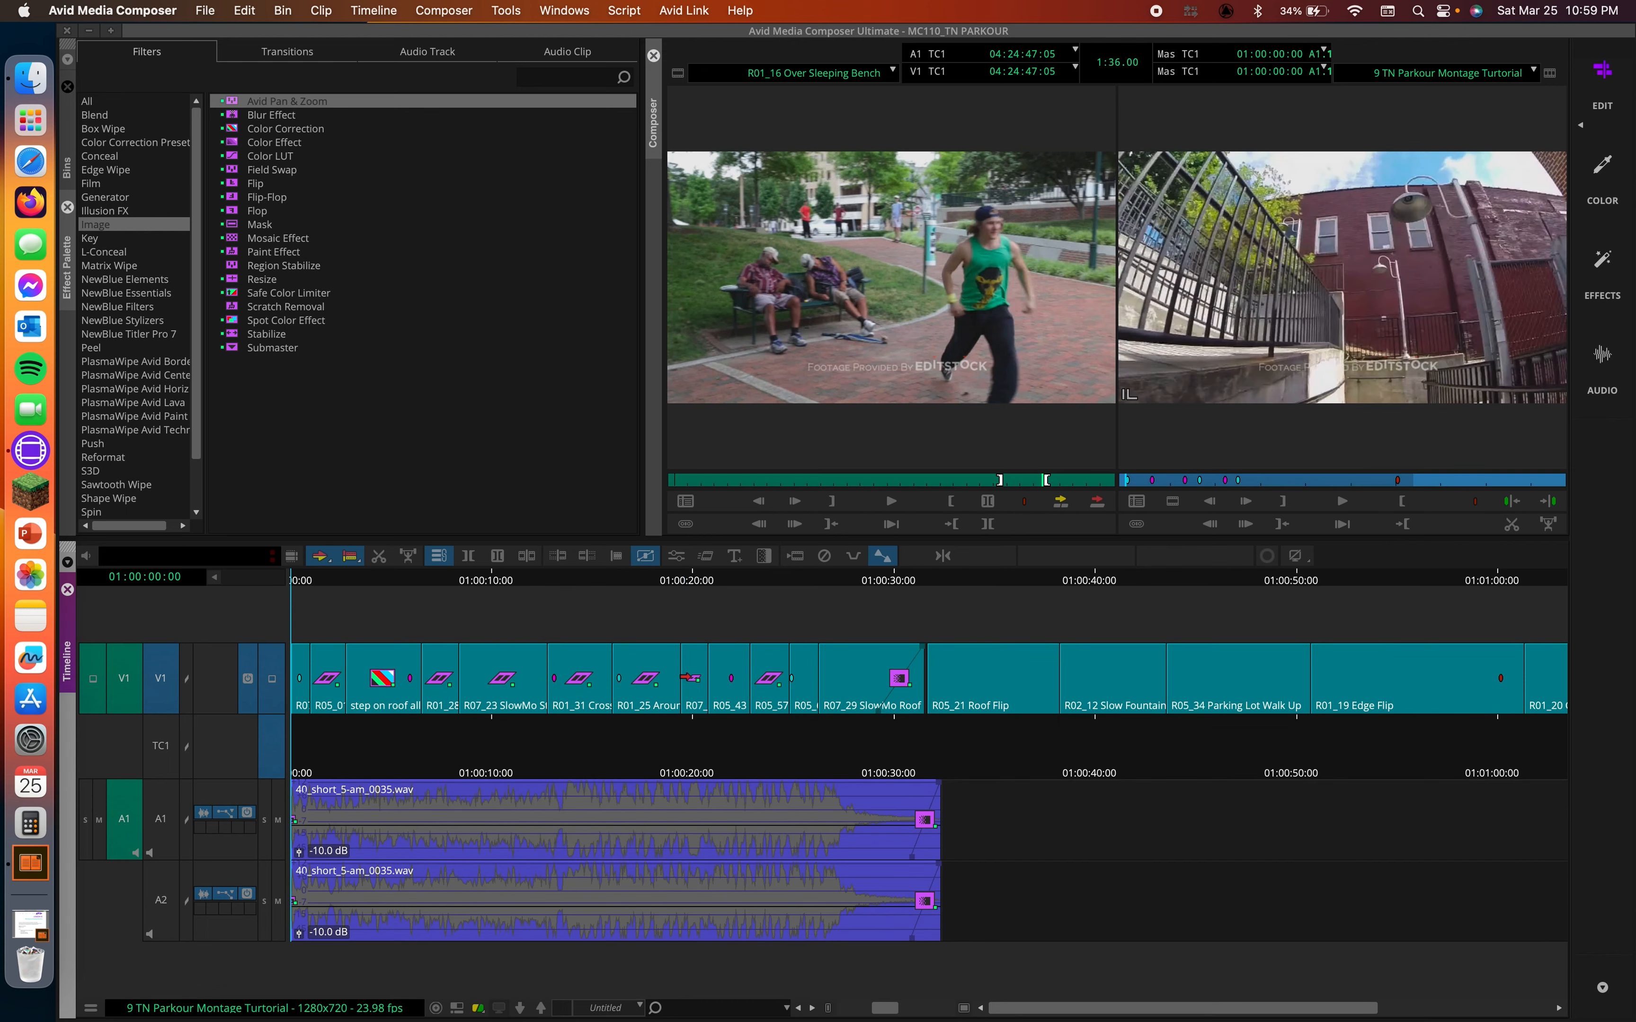
{"action": "left_click_drag", "start_coordinate": [683, 575], "coordinate": [610, 580]}
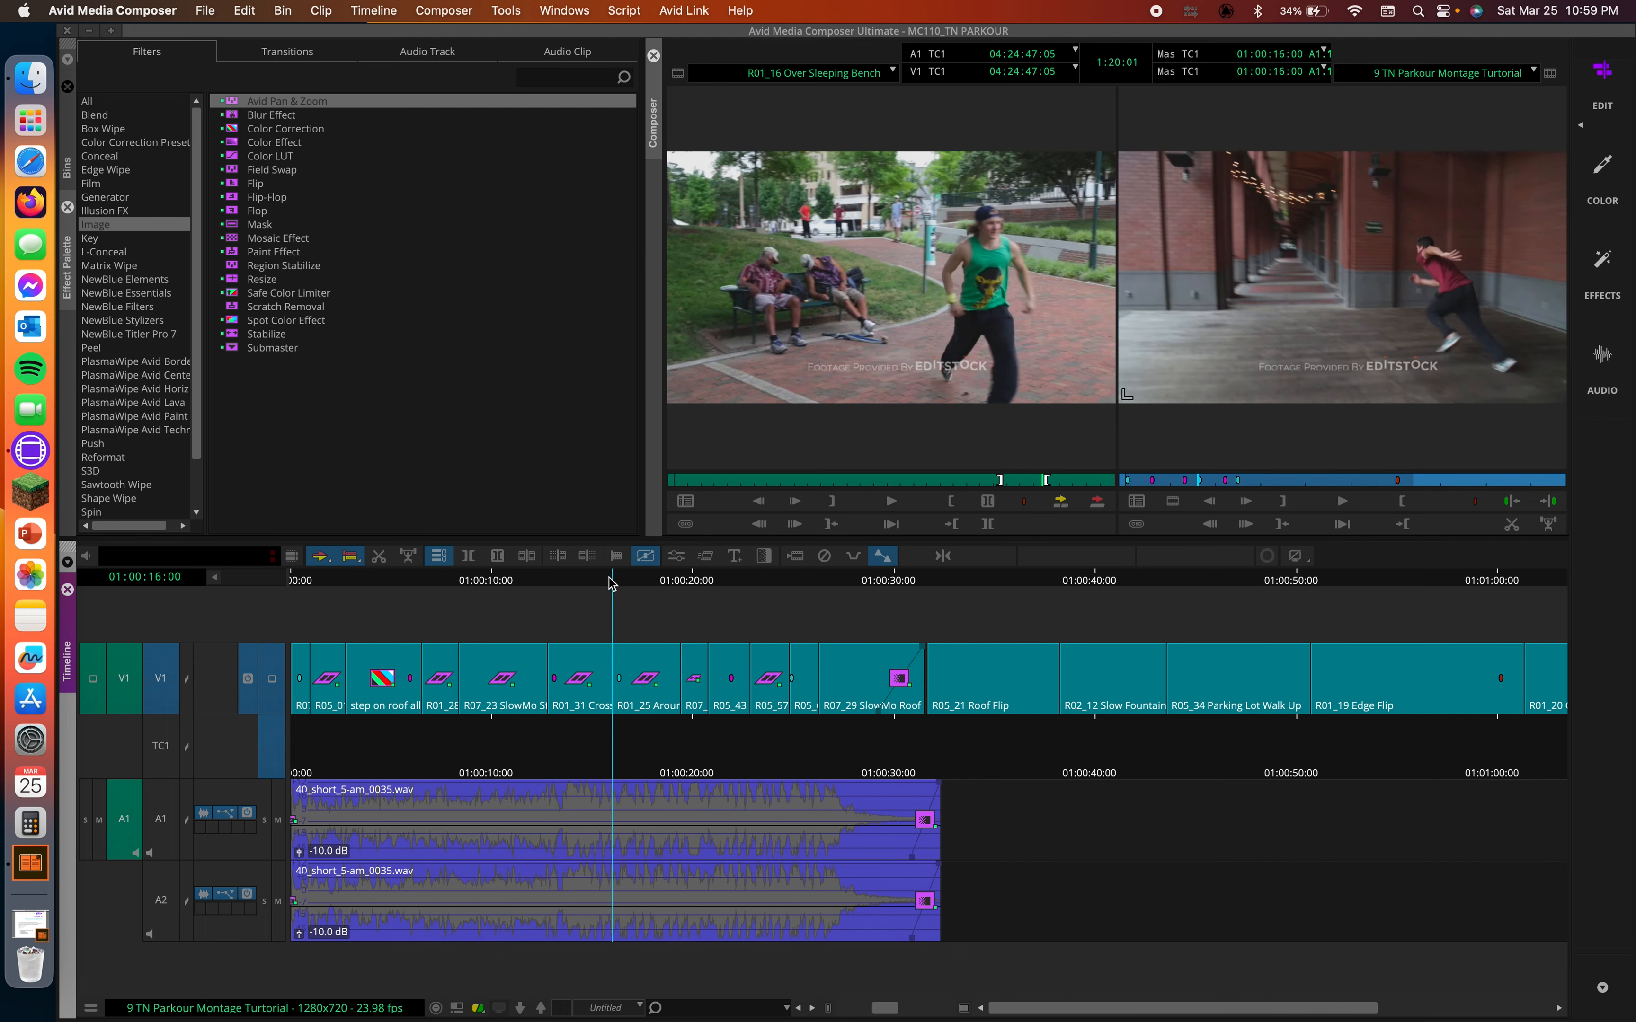
{"action": "key", "text": "v"}
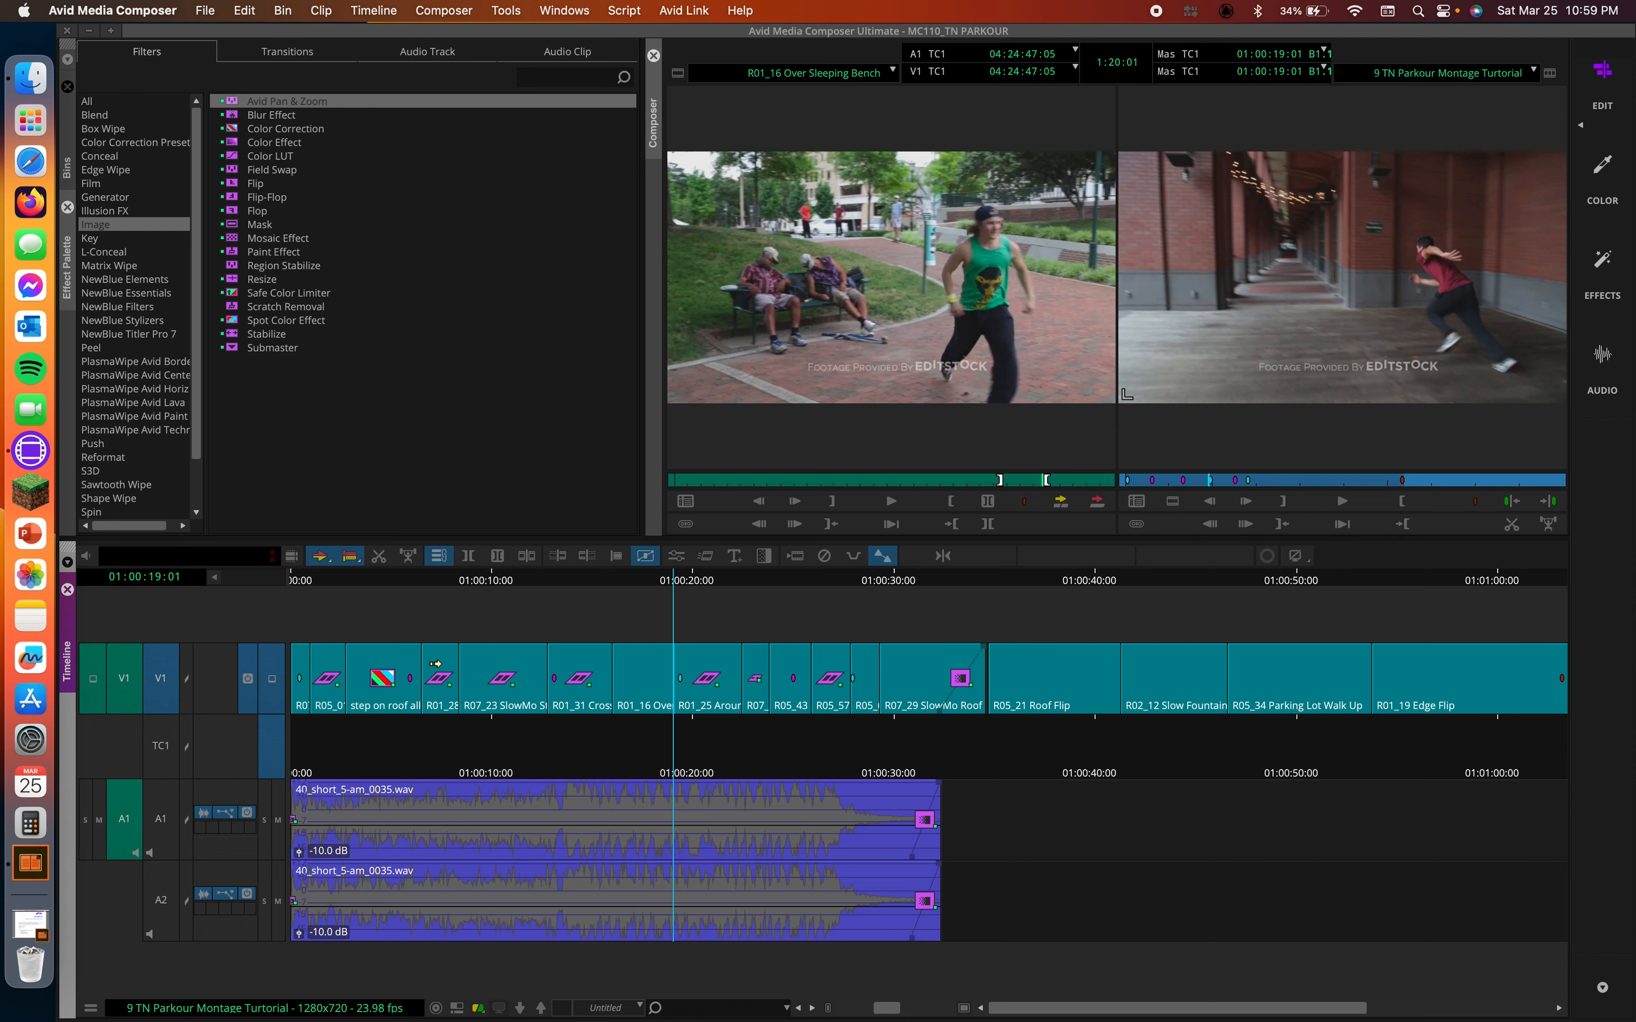
Step: Apply the Blur Effect to the newly inserted R01_16 Over Sleeping Bench segment and open it in the Effect Editor
{"action": "mouse_move", "coordinate": [642, 579]}
{"action": "left_mouse_down"}
{"action": "mouse_move", "coordinate": [576, 579]}
{"action": "mouse_move", "coordinate": [669, 573]}
{"action": "mouse_move", "coordinate": [639, 568]}
{"action": "left_mouse_up"}
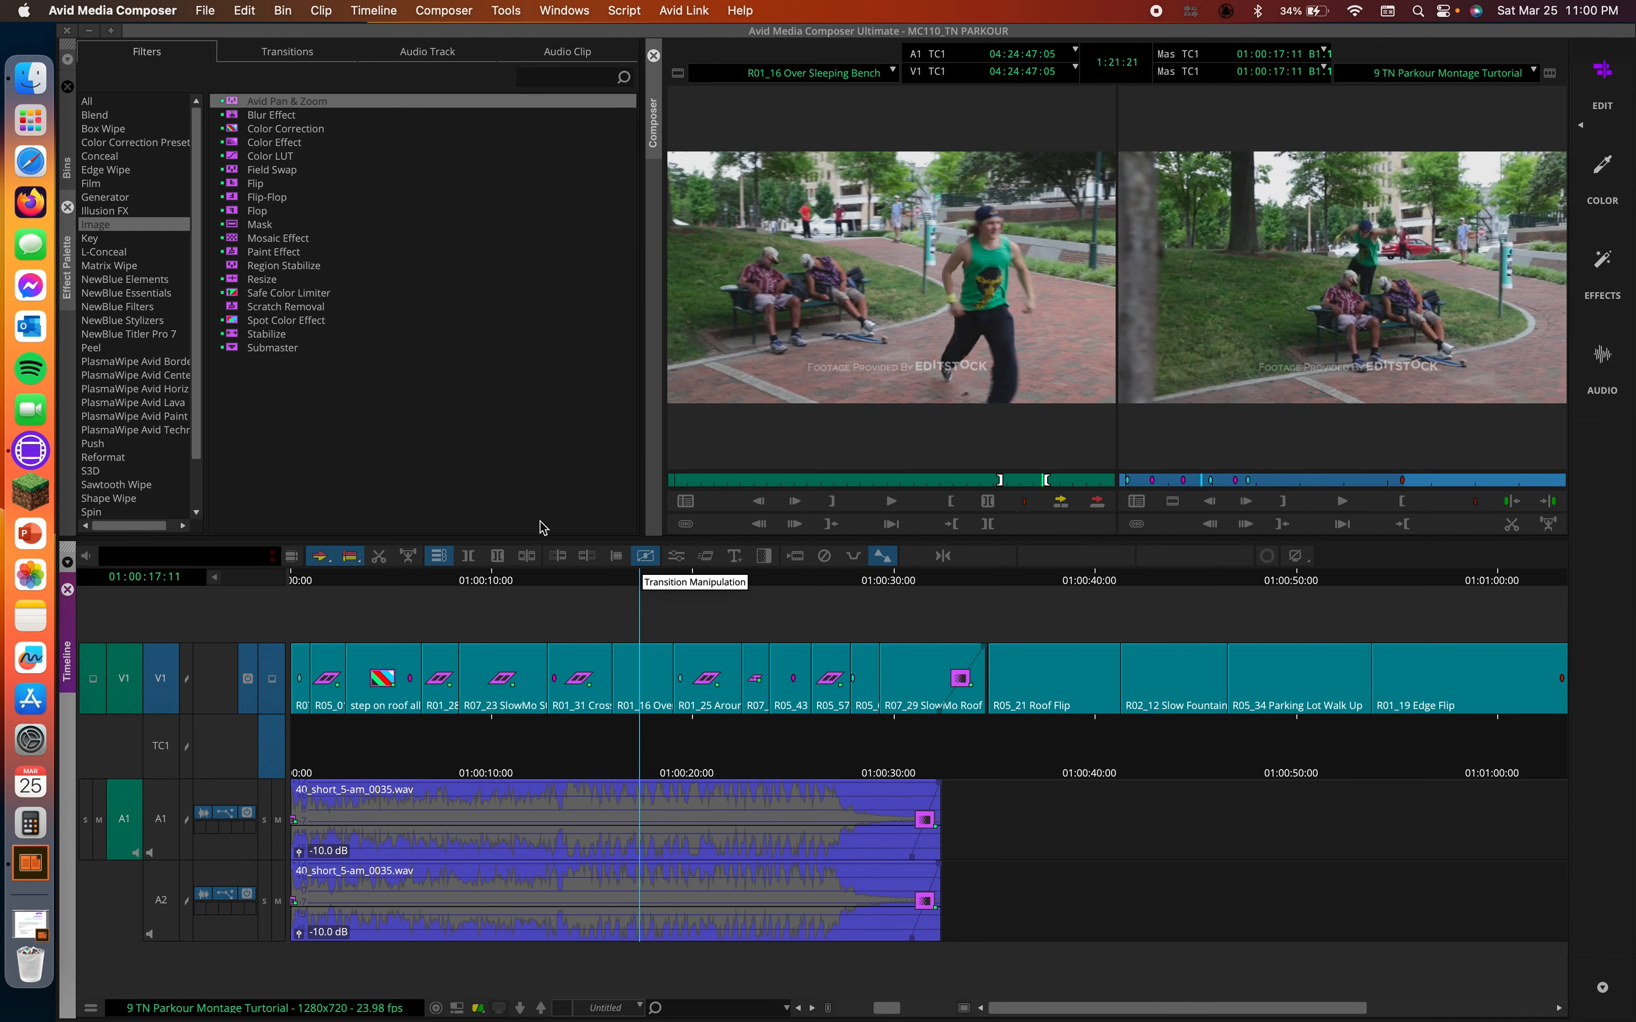
{"action": "left_click", "coordinate": [253, 116]}
{"action": "left_click_drag", "start_coordinate": [227, 122], "coordinate": [644, 686]}
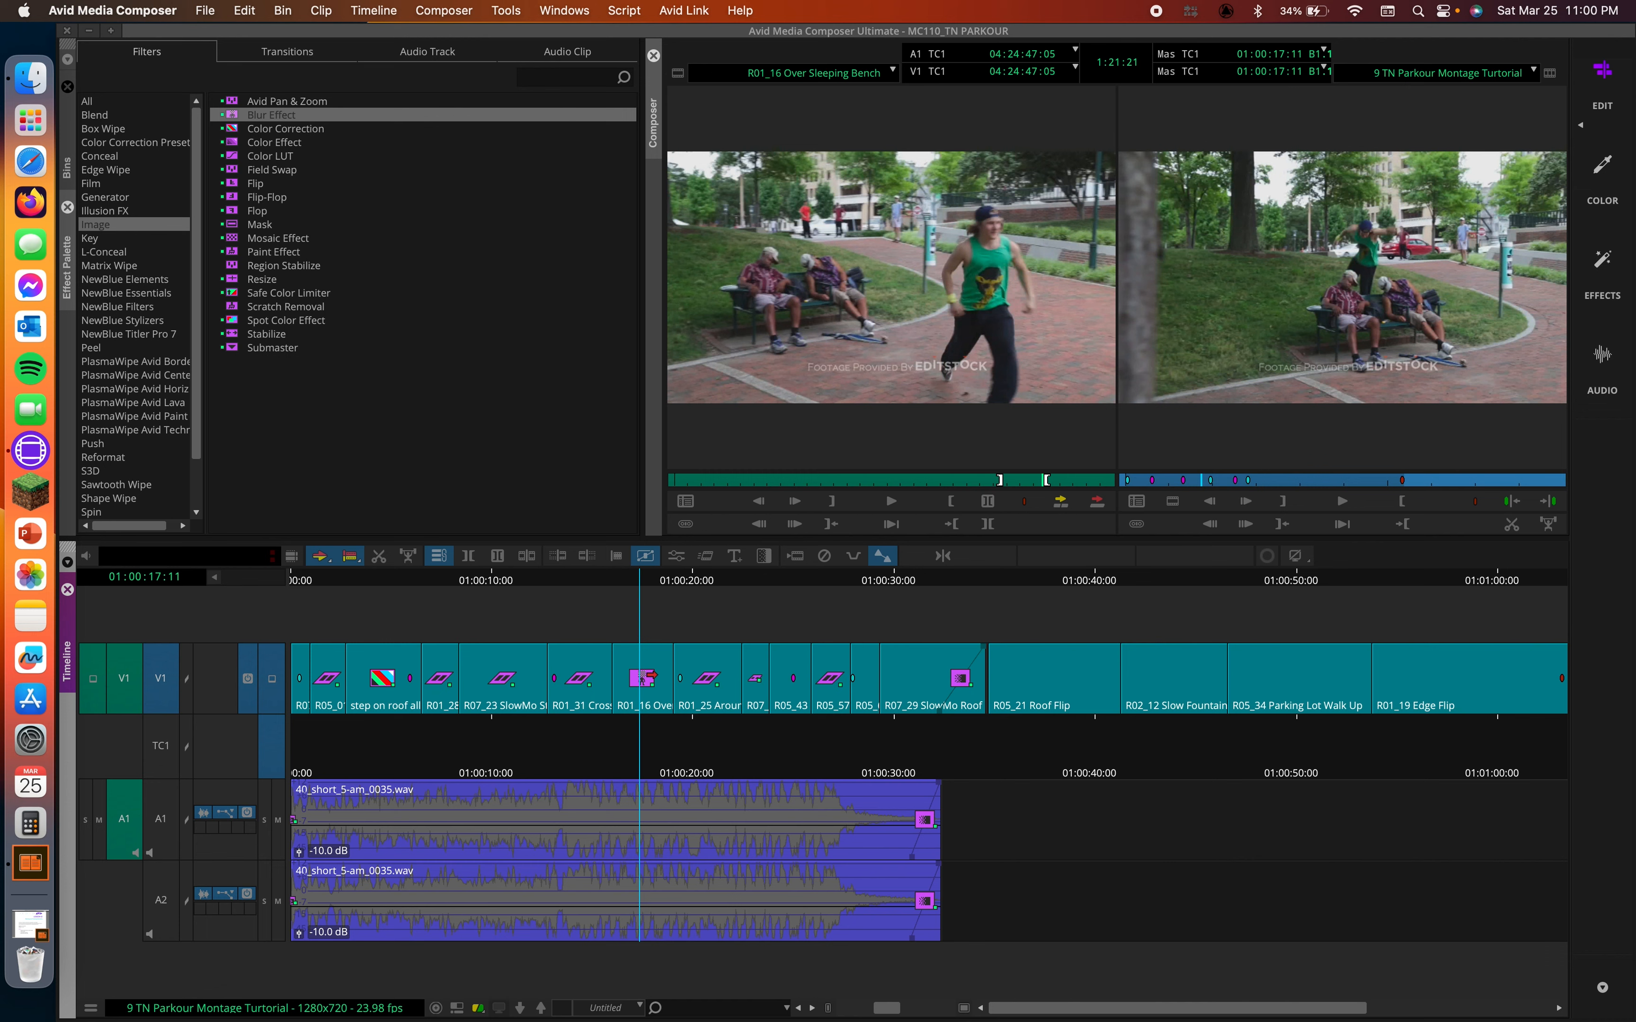
{"action": "left_click", "coordinate": [675, 556]}
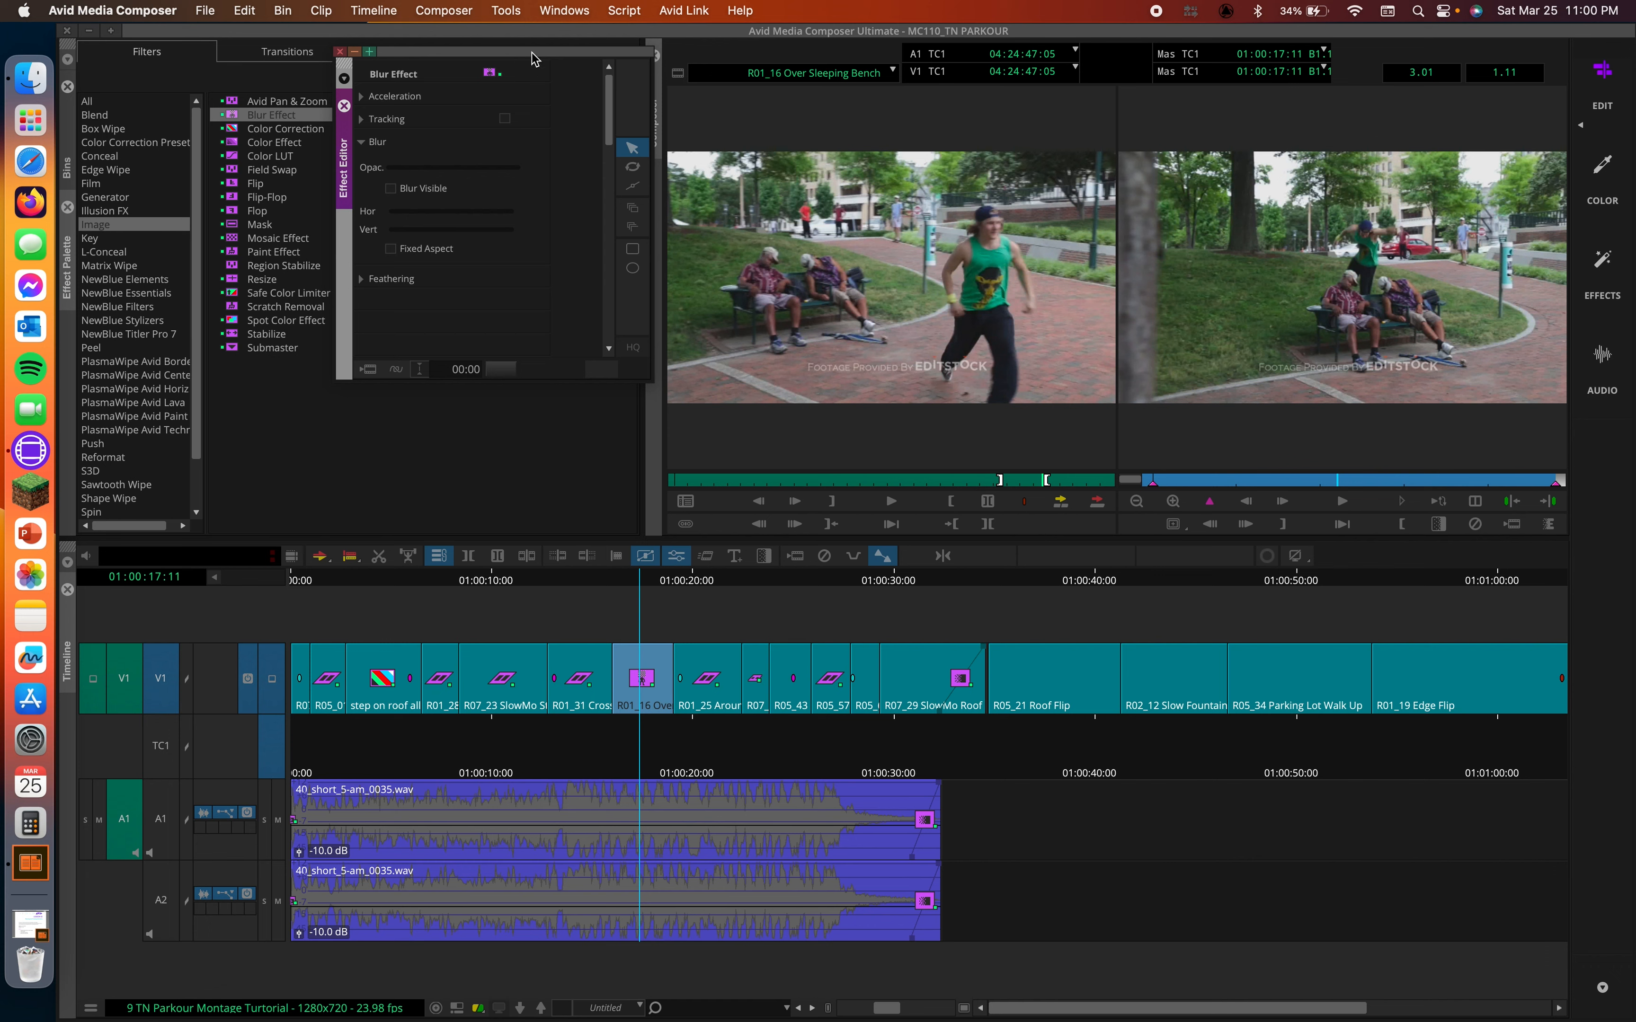
{"action": "left_click_drag", "start_coordinate": [534, 53], "coordinate": [549, 148]}
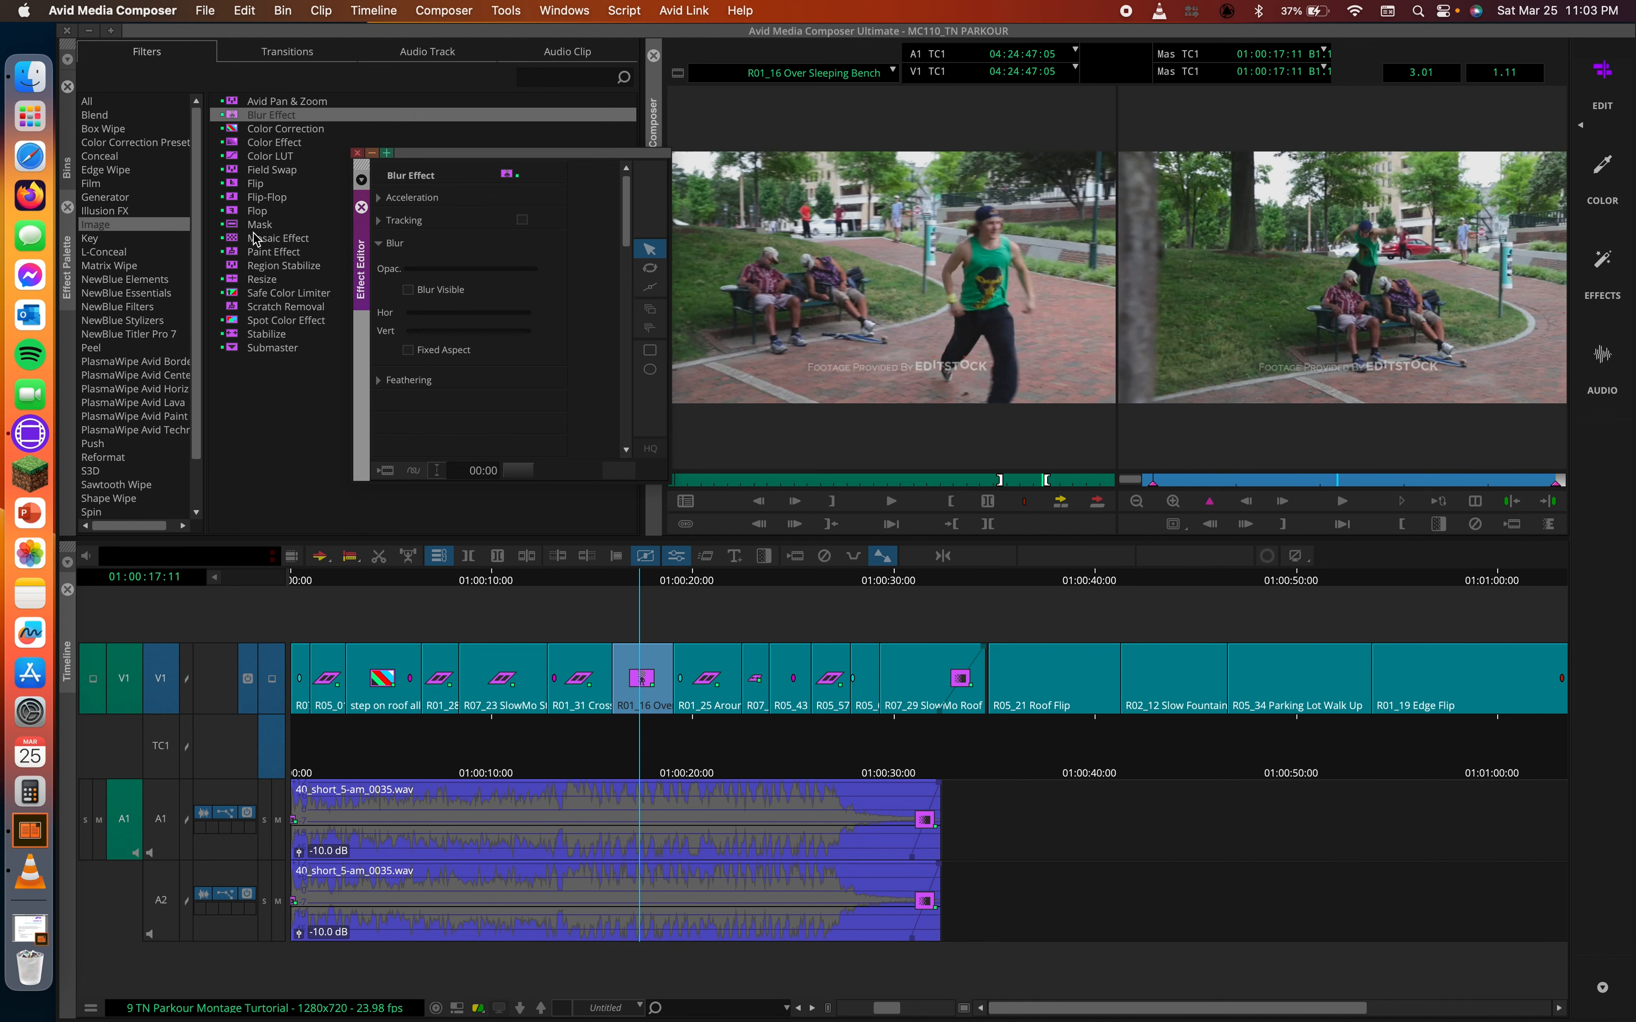
{"action": "left_click_drag", "start_coordinate": [475, 154], "coordinate": [772, 142]}
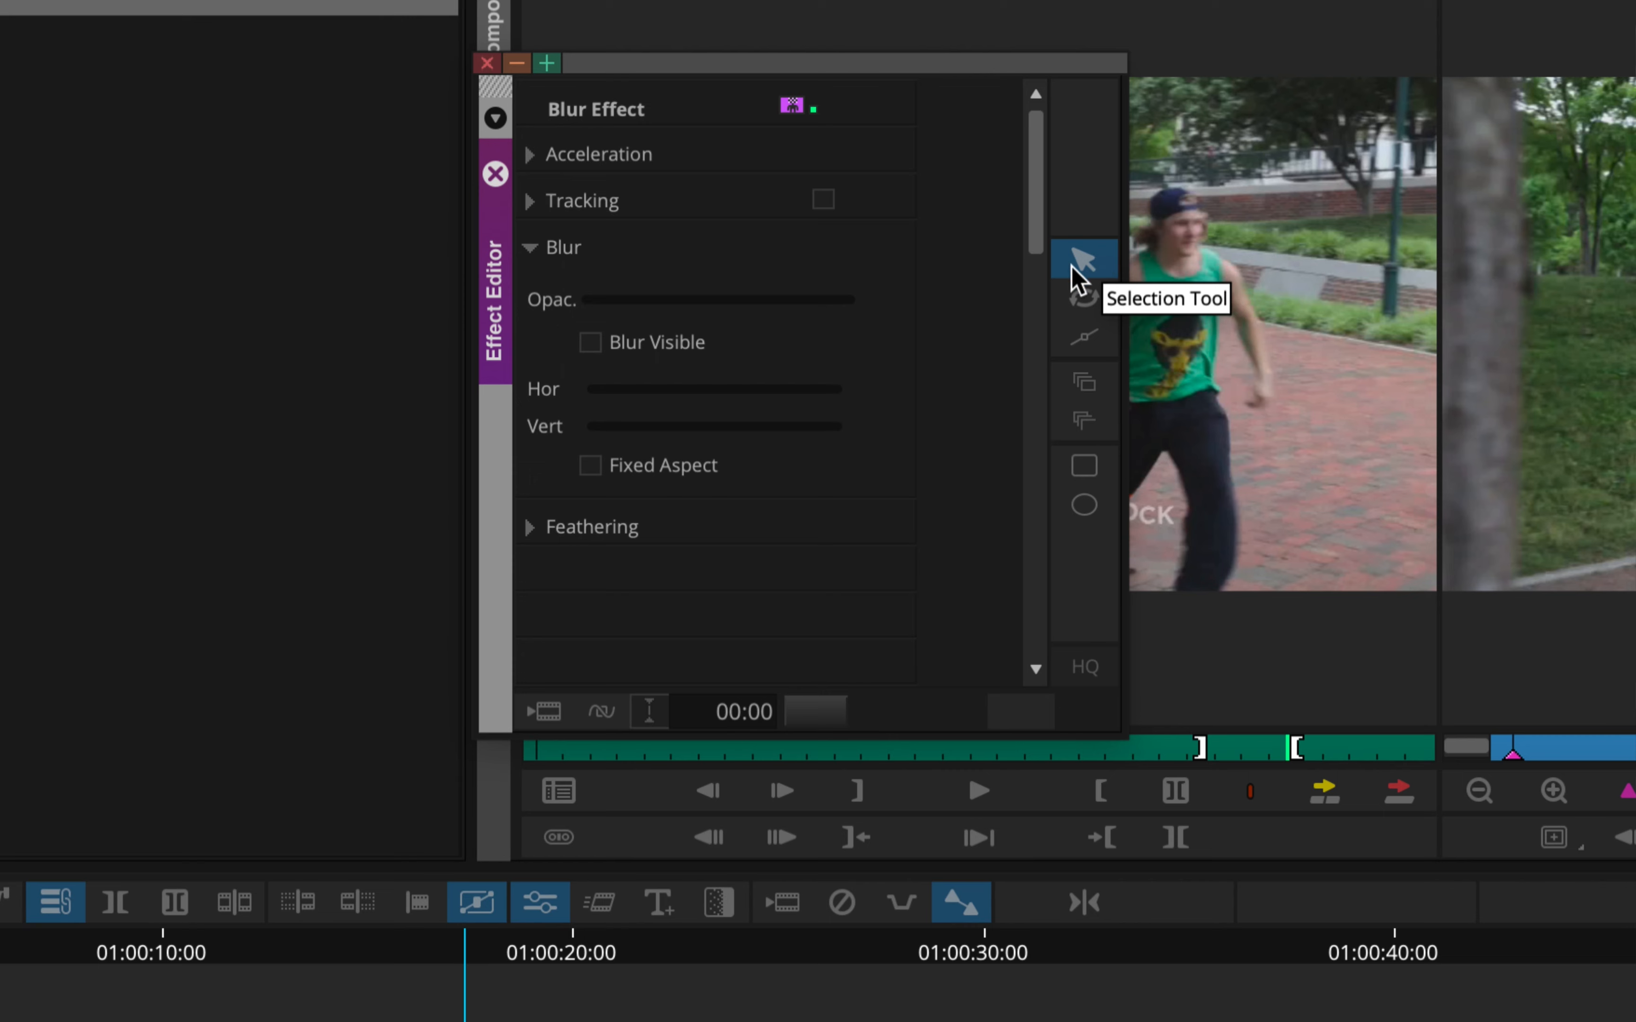
{"action": "left_click", "coordinate": [1083, 311]}
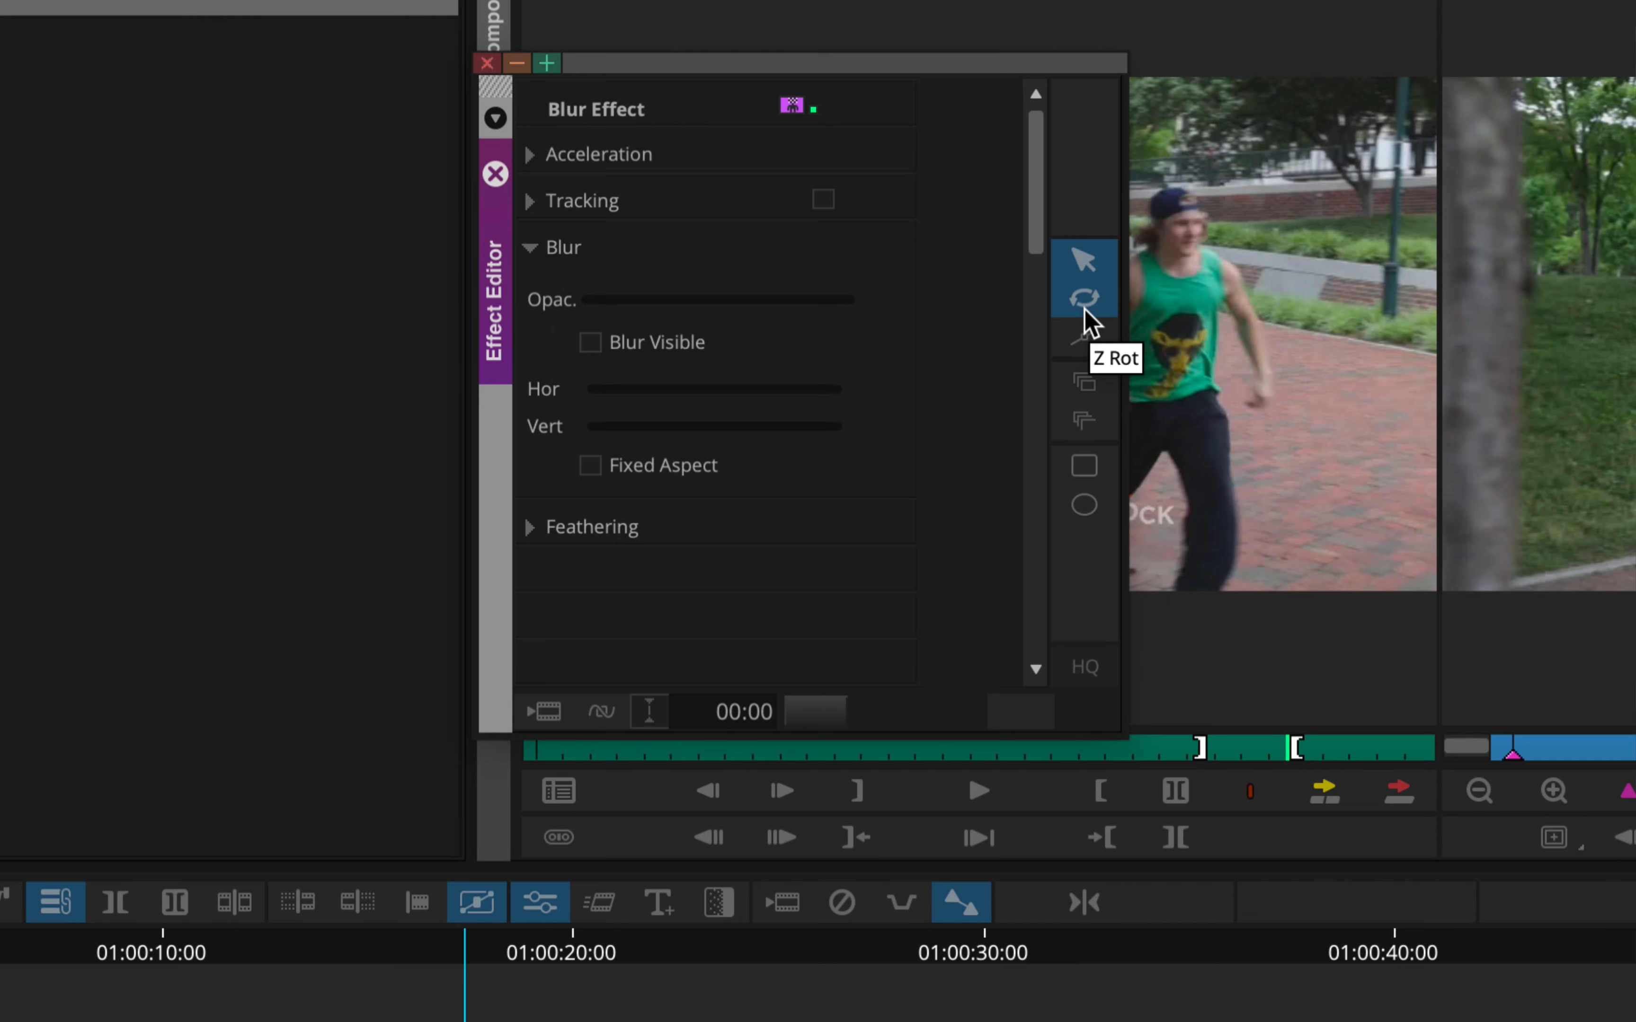
{"action": "left_click", "coordinate": [1085, 341]}
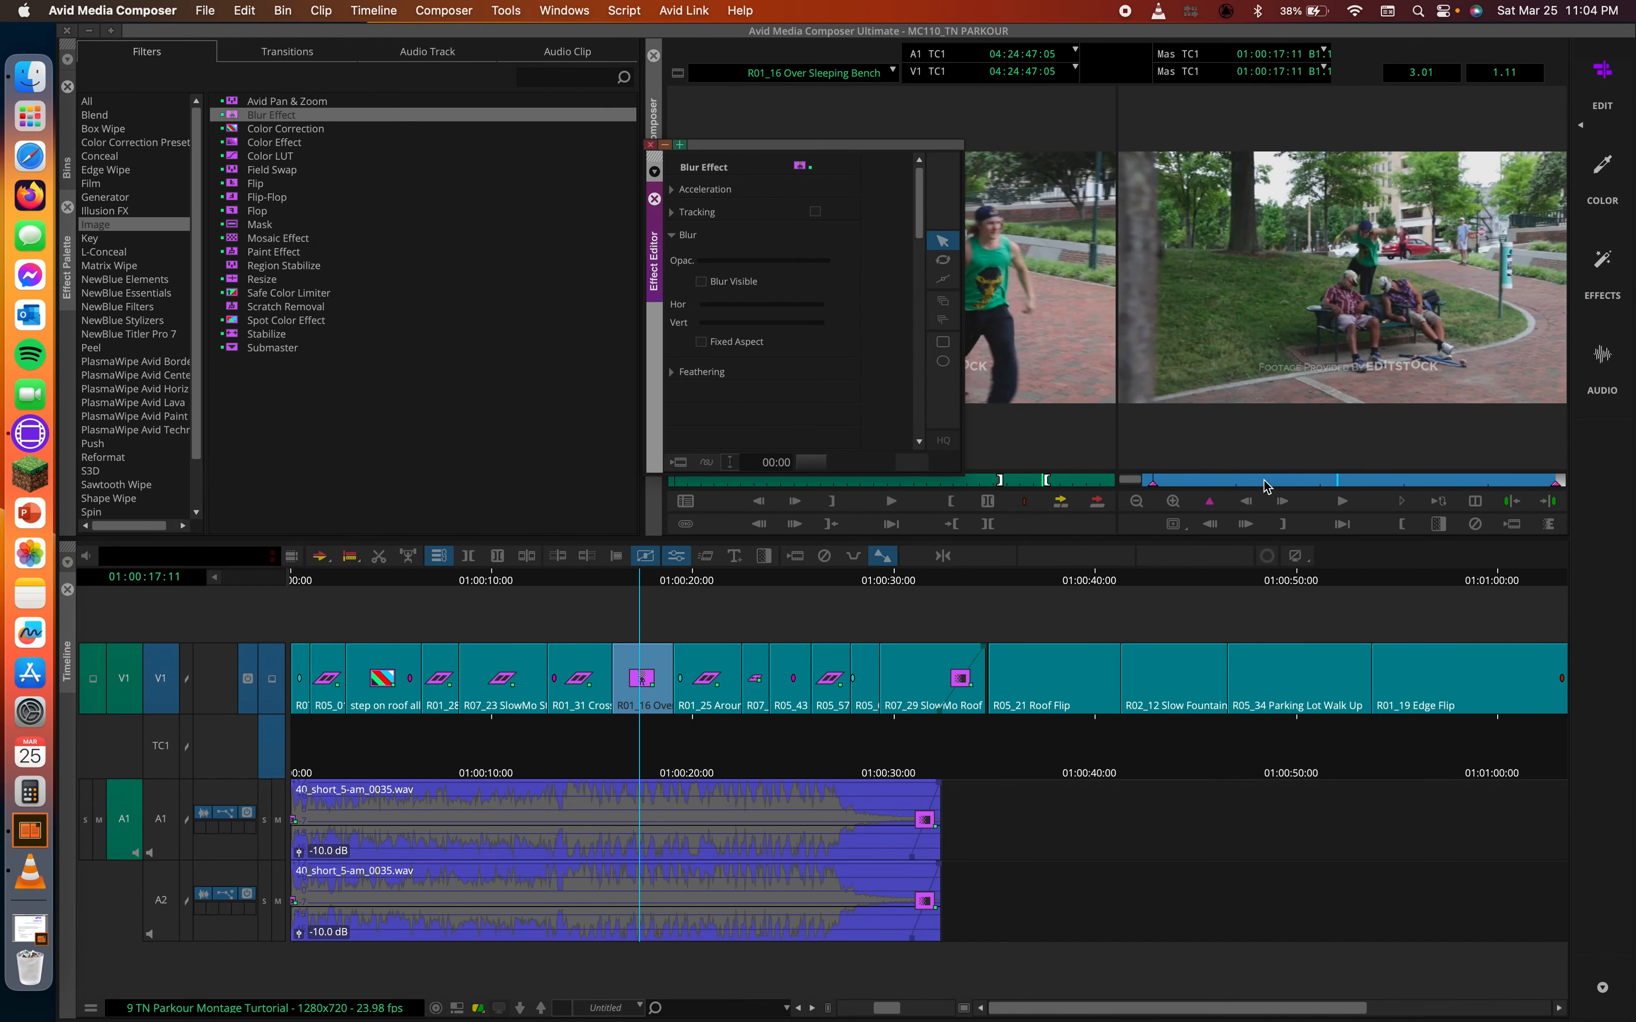
Step: Park on the first frame of the blur segment at 01:00:16:00 and enlarge the record picture to 4X
{"action": "left_click_drag", "start_coordinate": [1264, 481], "coordinate": [1126, 472]}
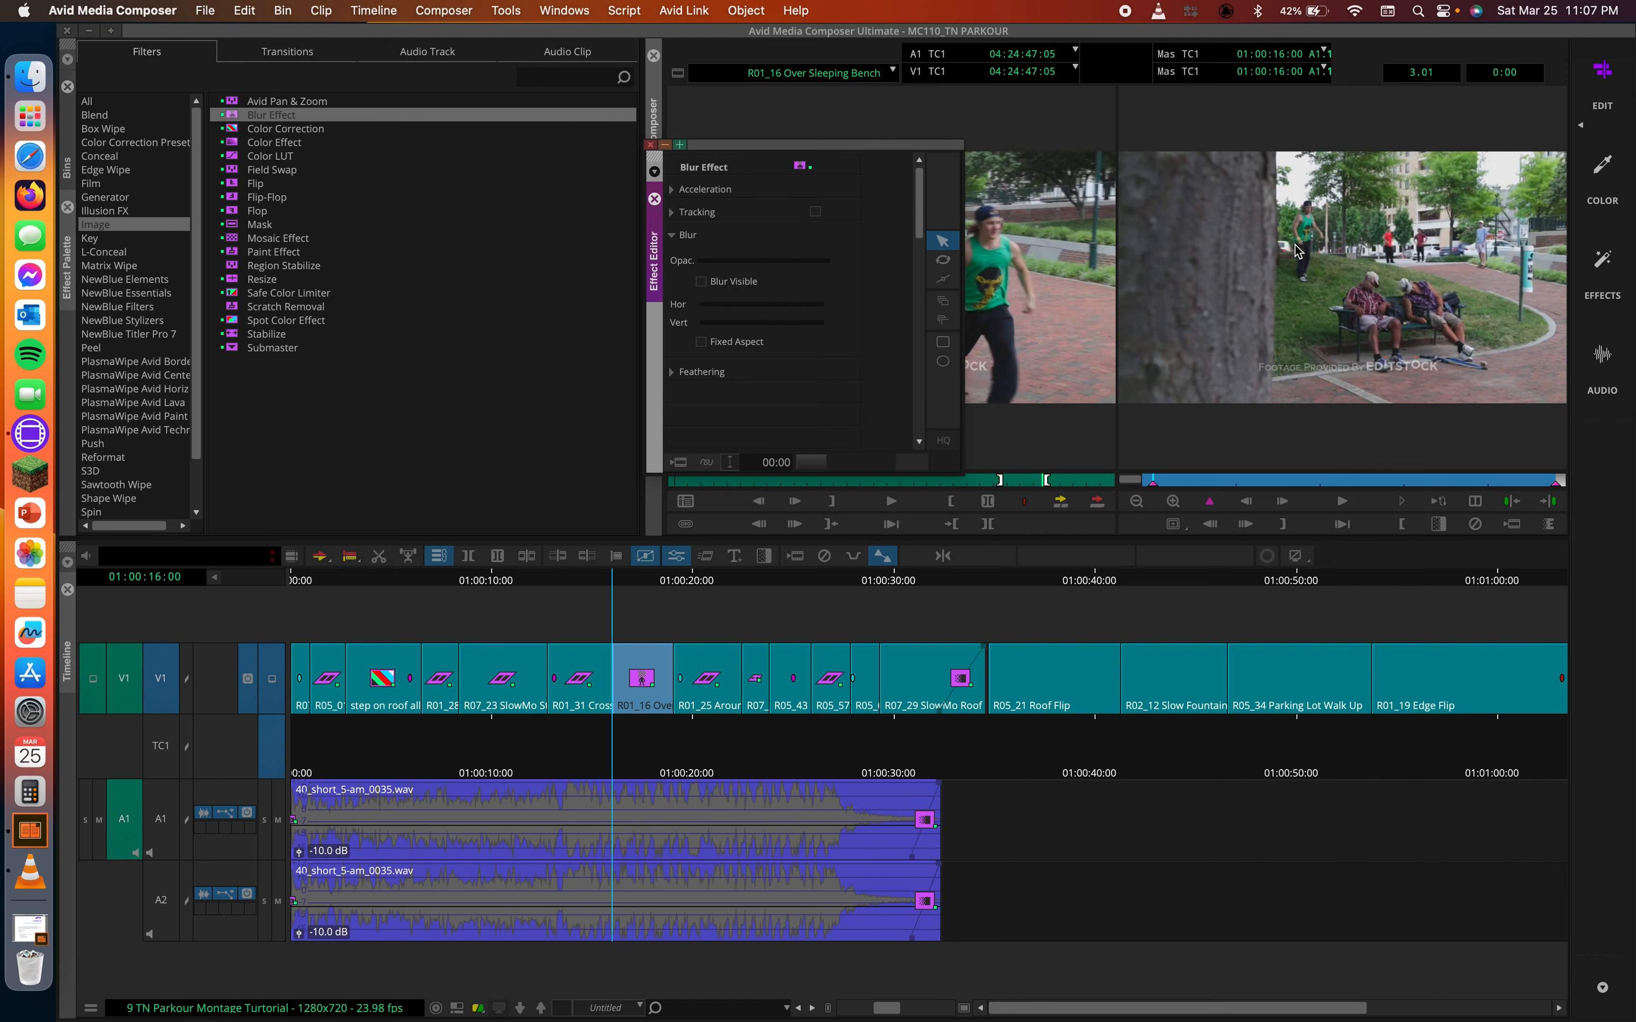
{"action": "left_click", "coordinate": [1331, 297]}
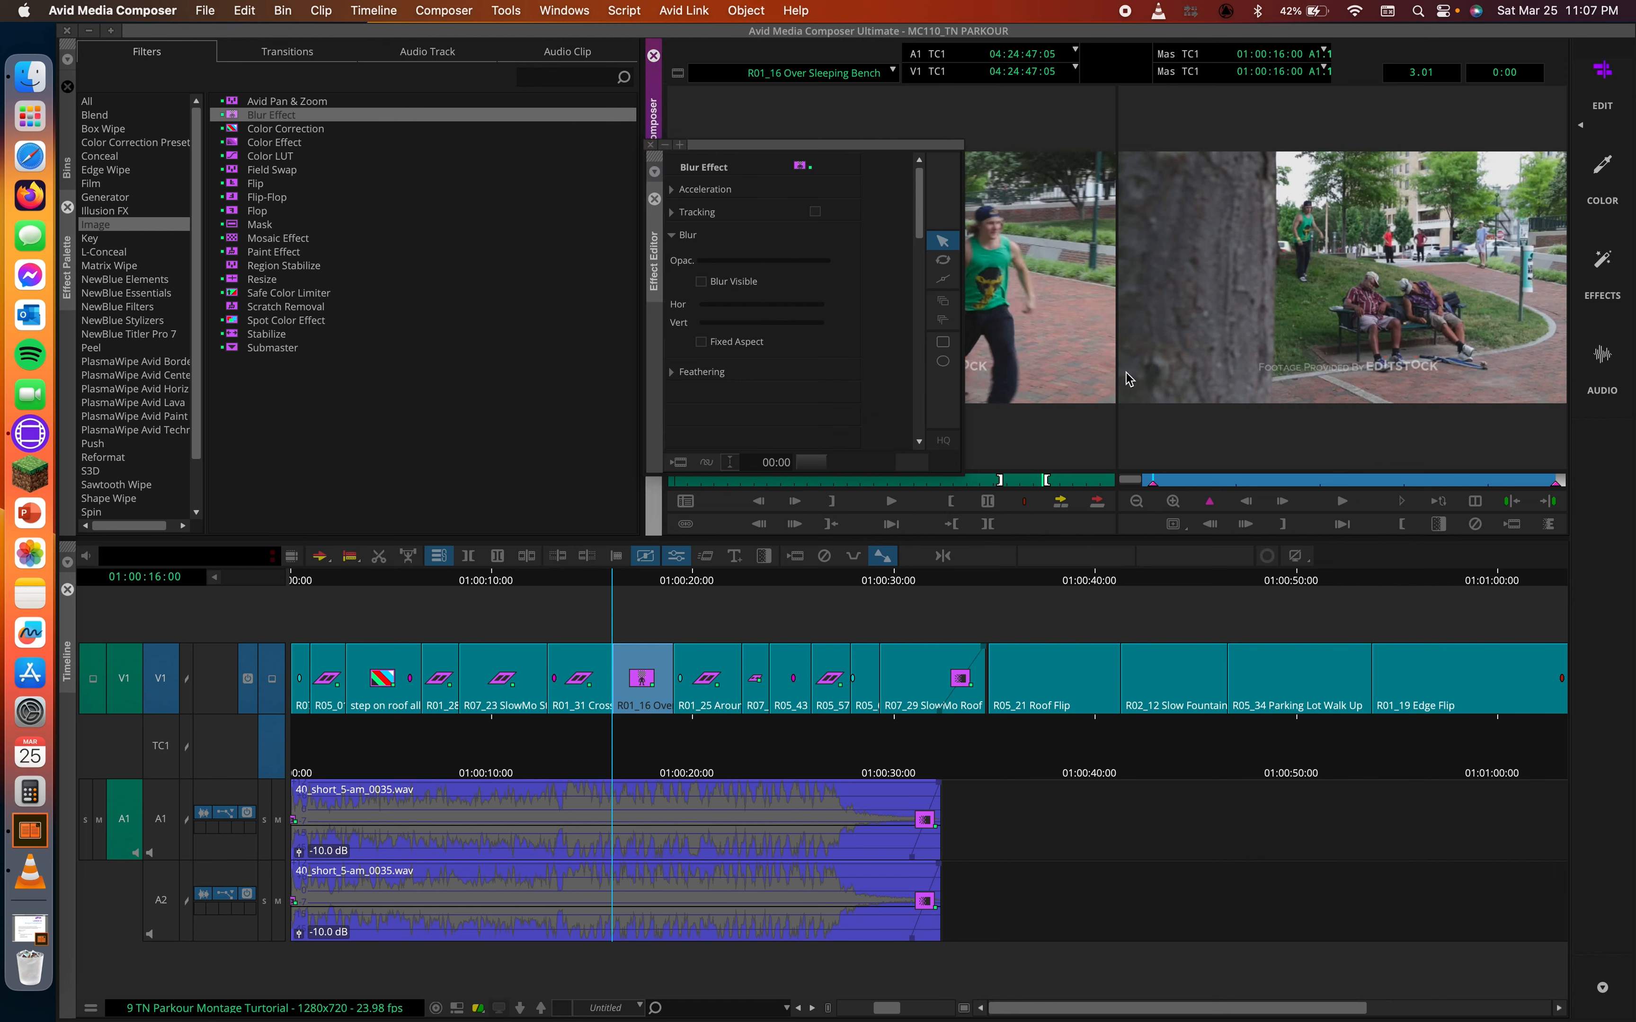
{"action": "key", "text": "super+l"}
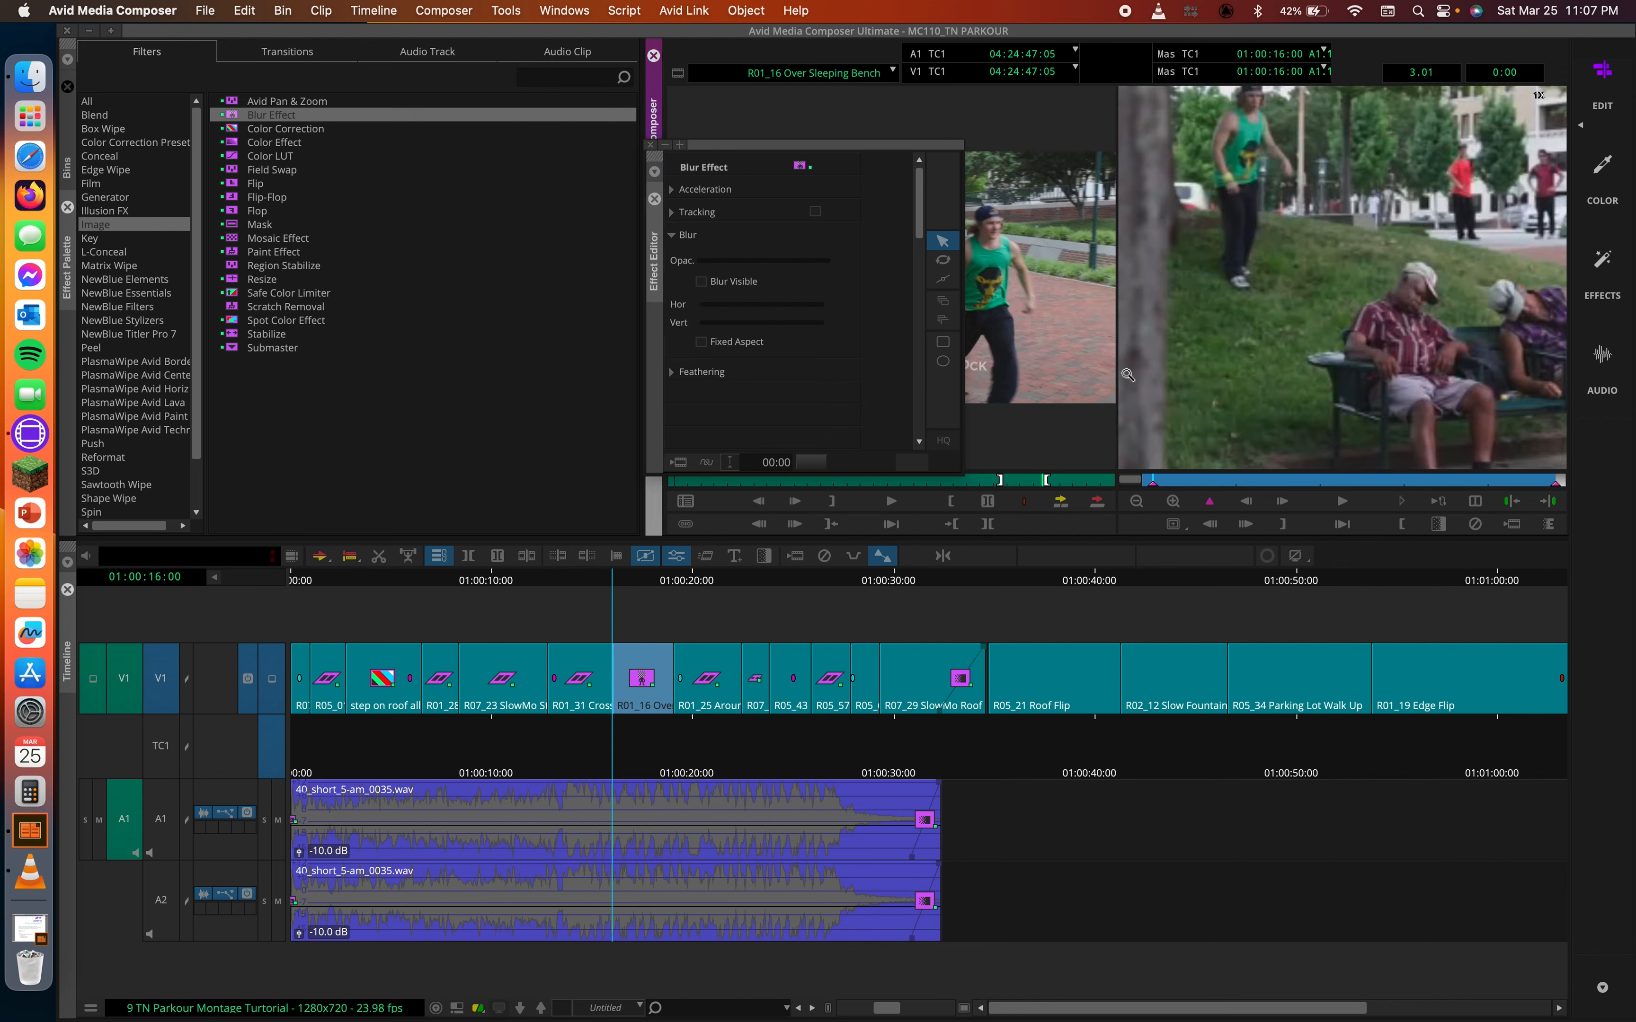
{"action": "key", "text": "super+l"}
{"action": "key", "text": "super+k"}
{"action": "key", "text": "super+l"}
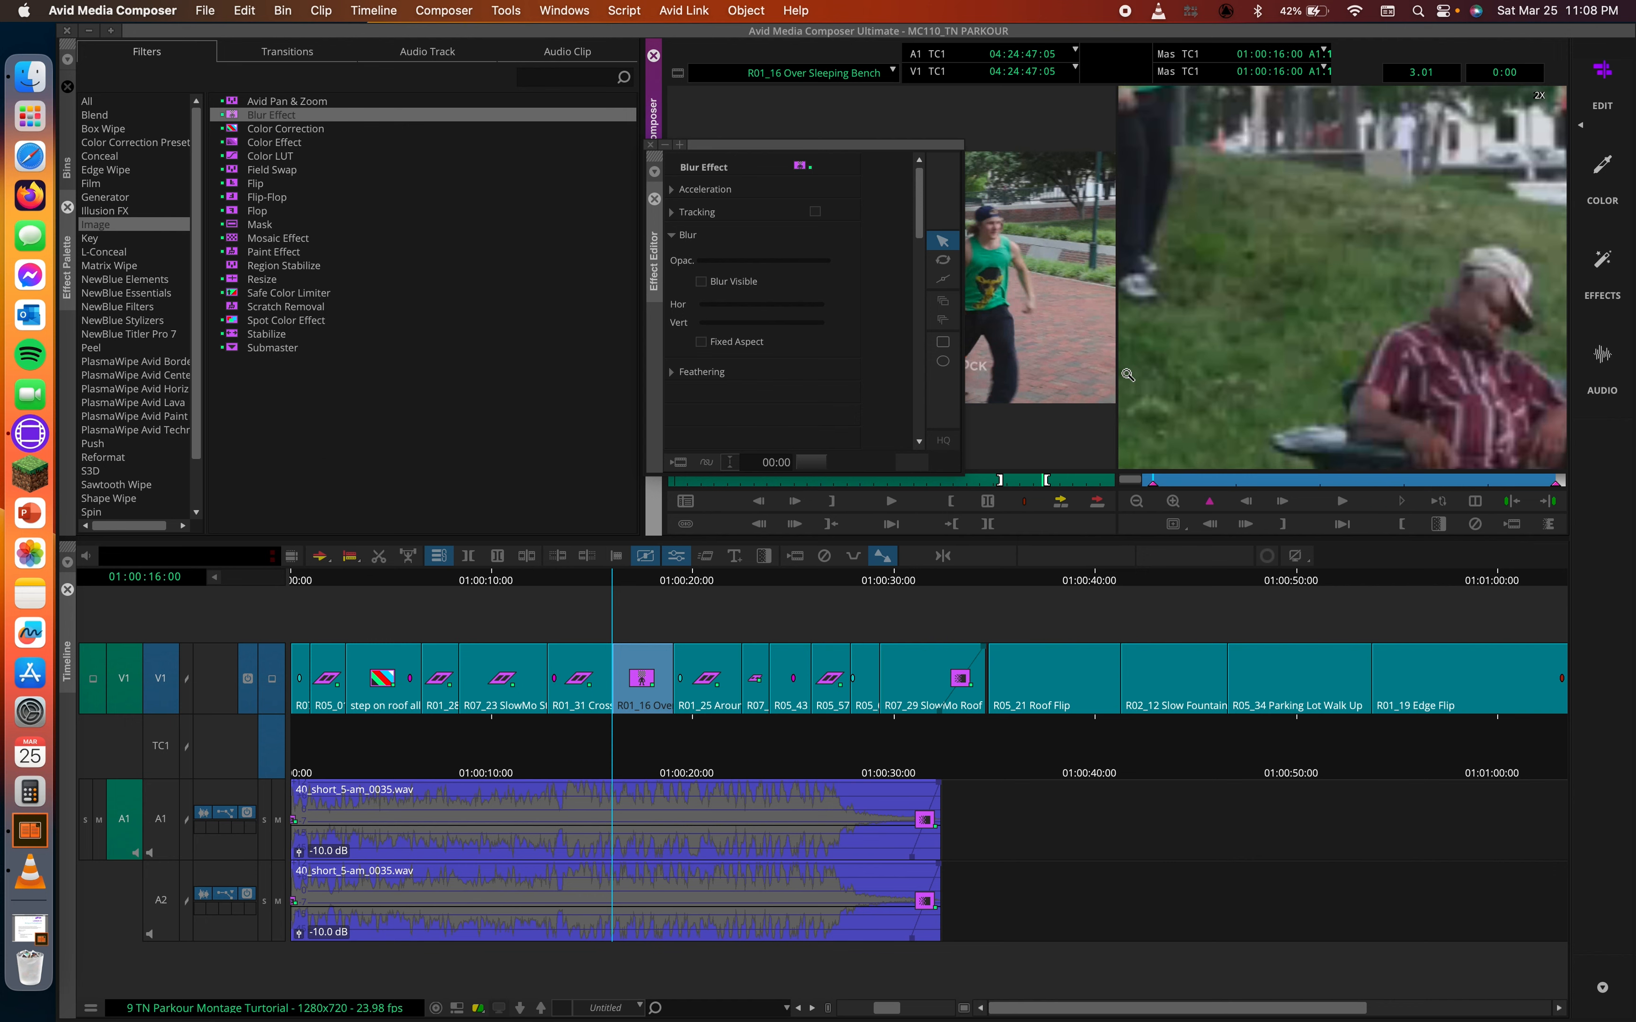
{"action": "left_click", "coordinate": [1137, 505]}
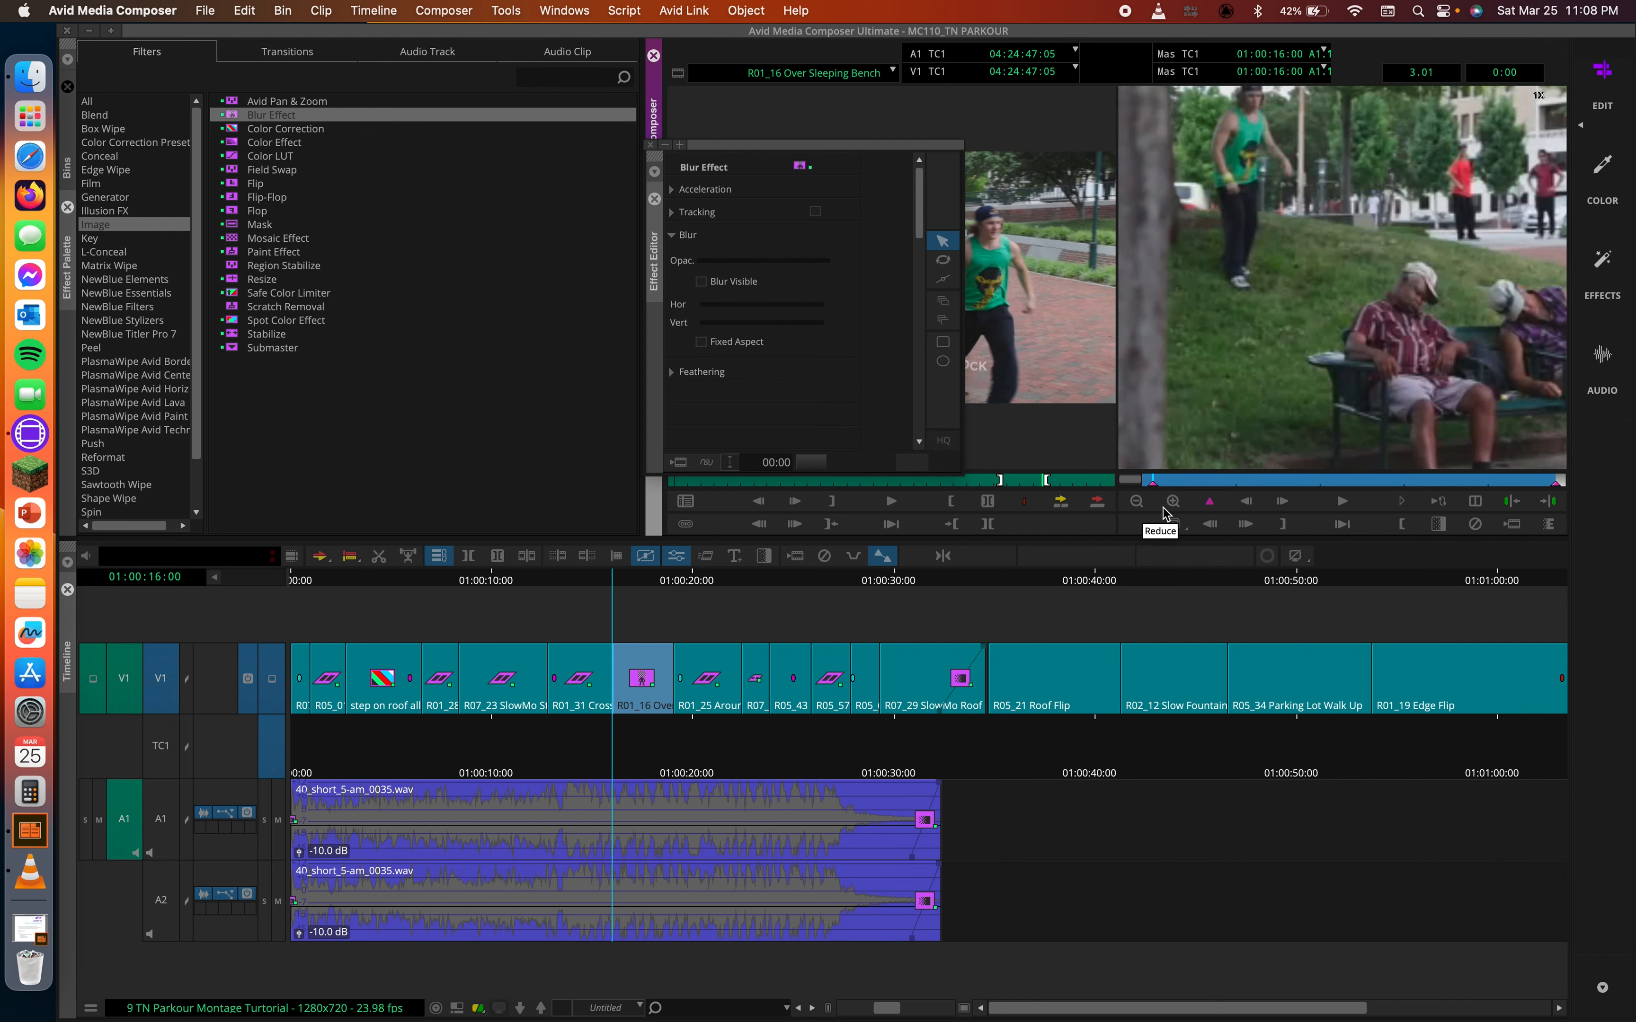
{"action": "left_click", "coordinate": [1164, 507]}
{"action": "left_click", "coordinate": [1164, 508]}
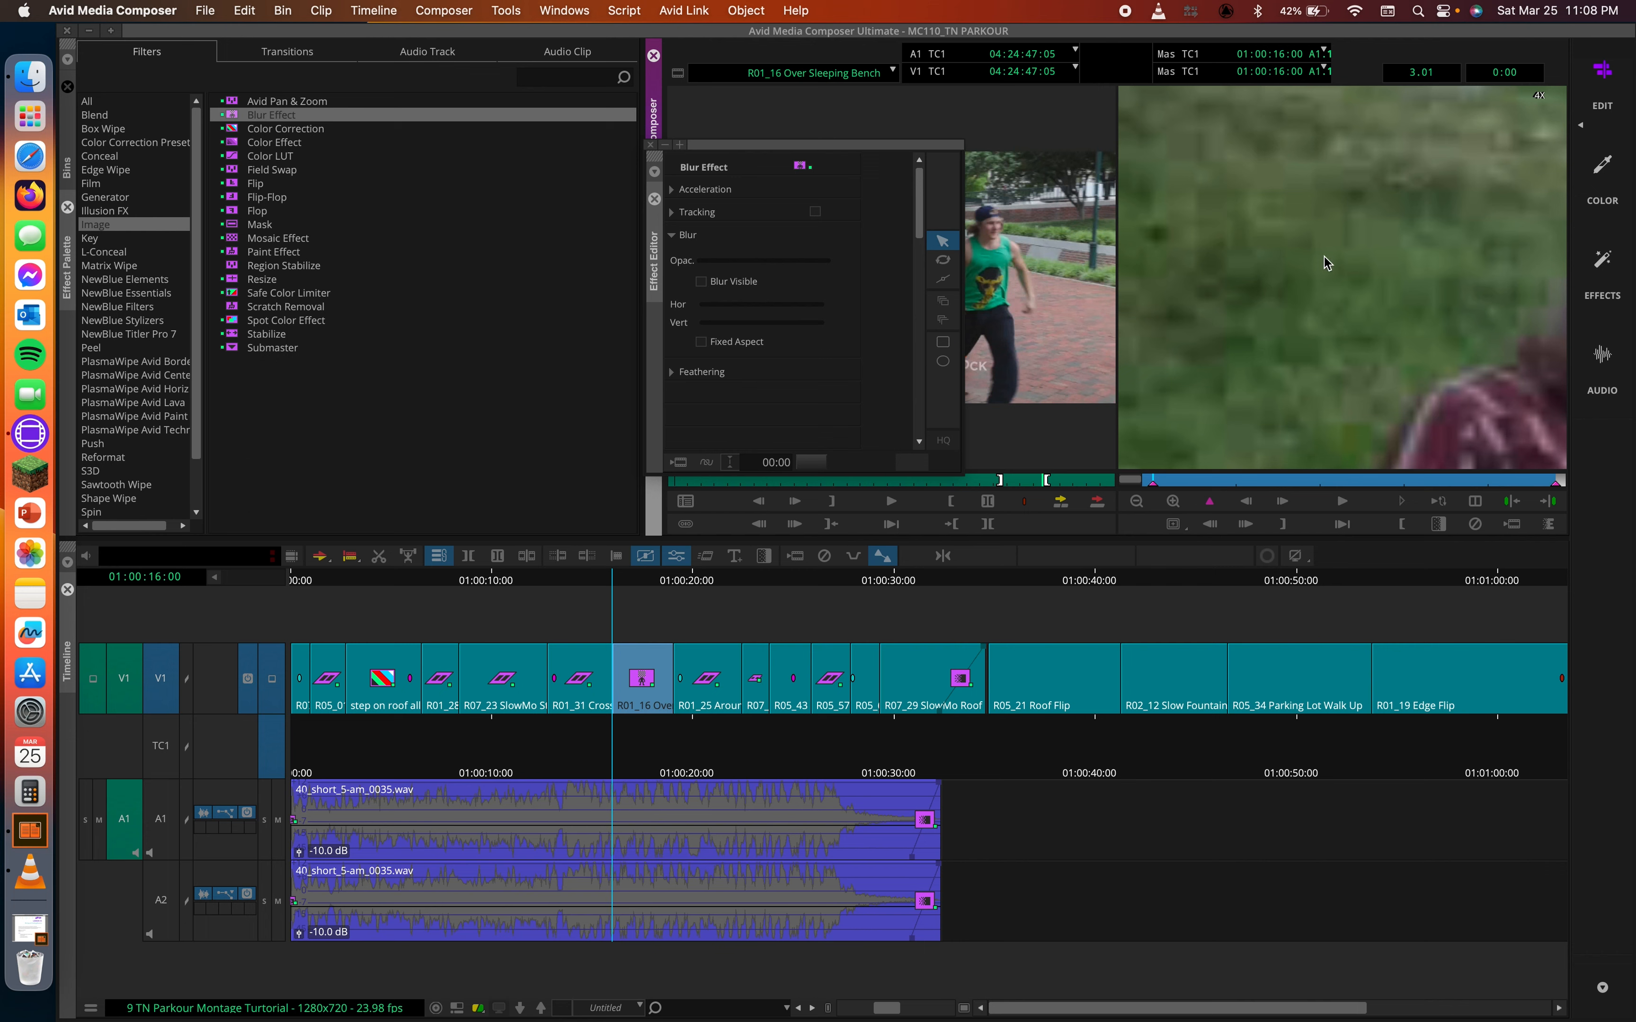
Step: Draw a rectangular blur shape over the face of the seated man in the red plaid shirt, viewing the picture at 2X
{"action": "left_click_drag", "start_coordinate": [1373, 263], "coordinate": [1546, 278]}
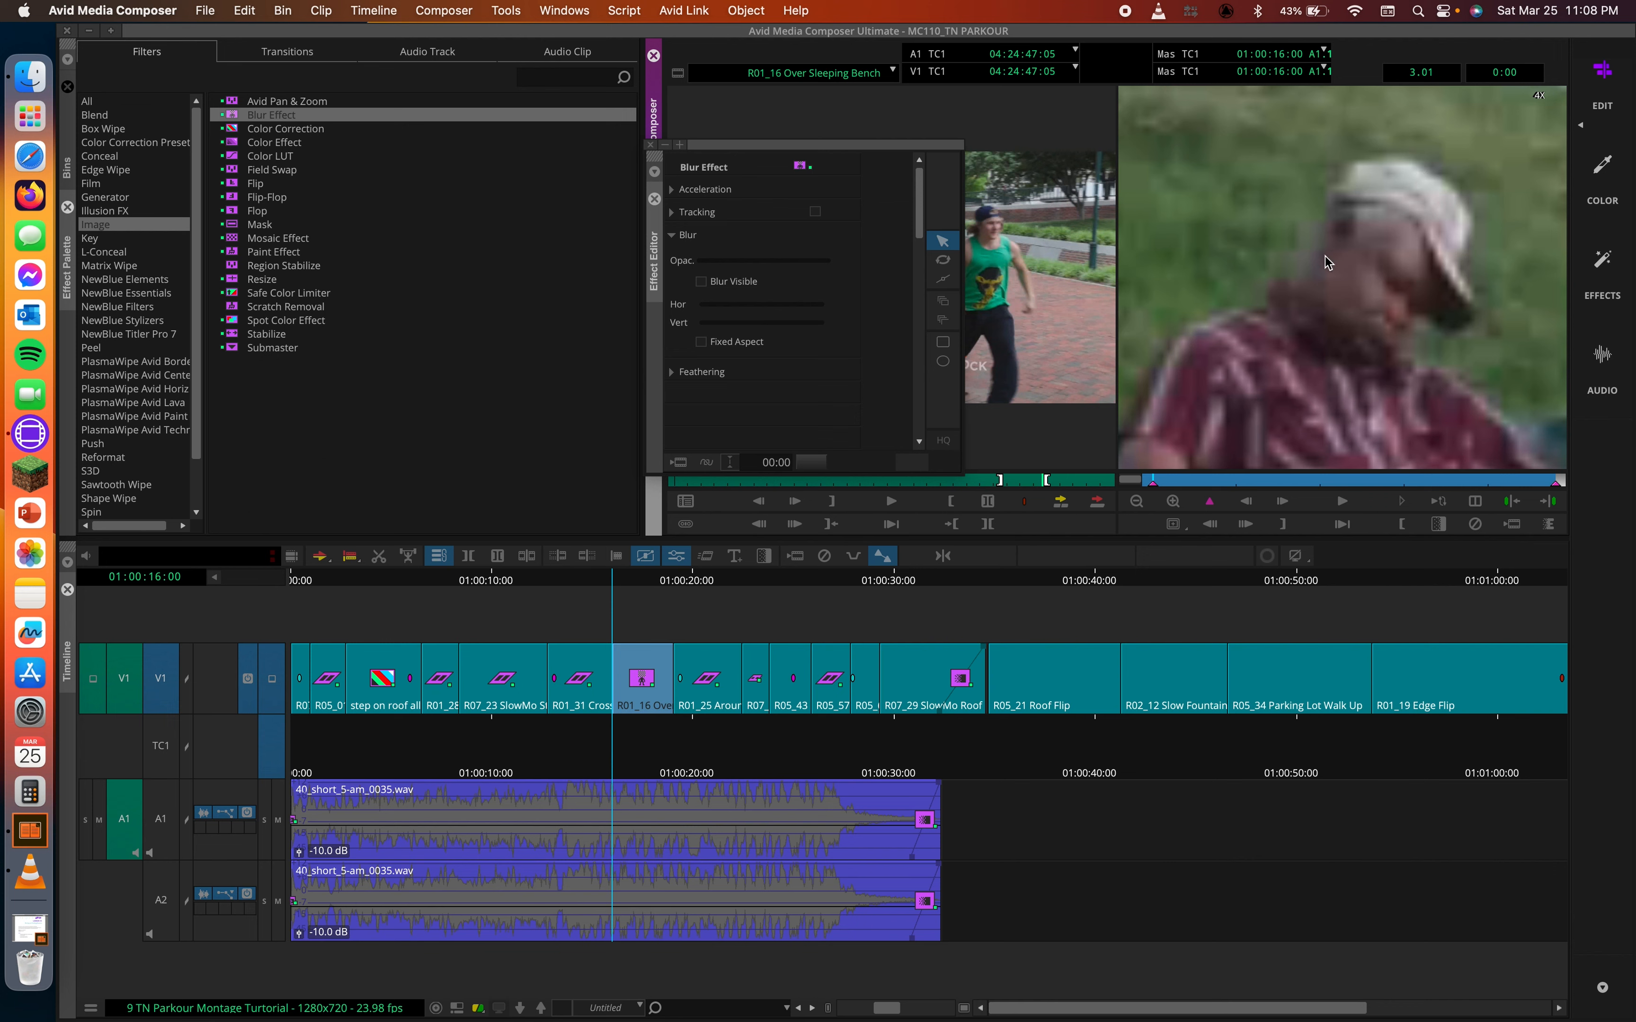
{"action": "left_click_drag", "start_coordinate": [1381, 247], "coordinate": [1244, 256]}
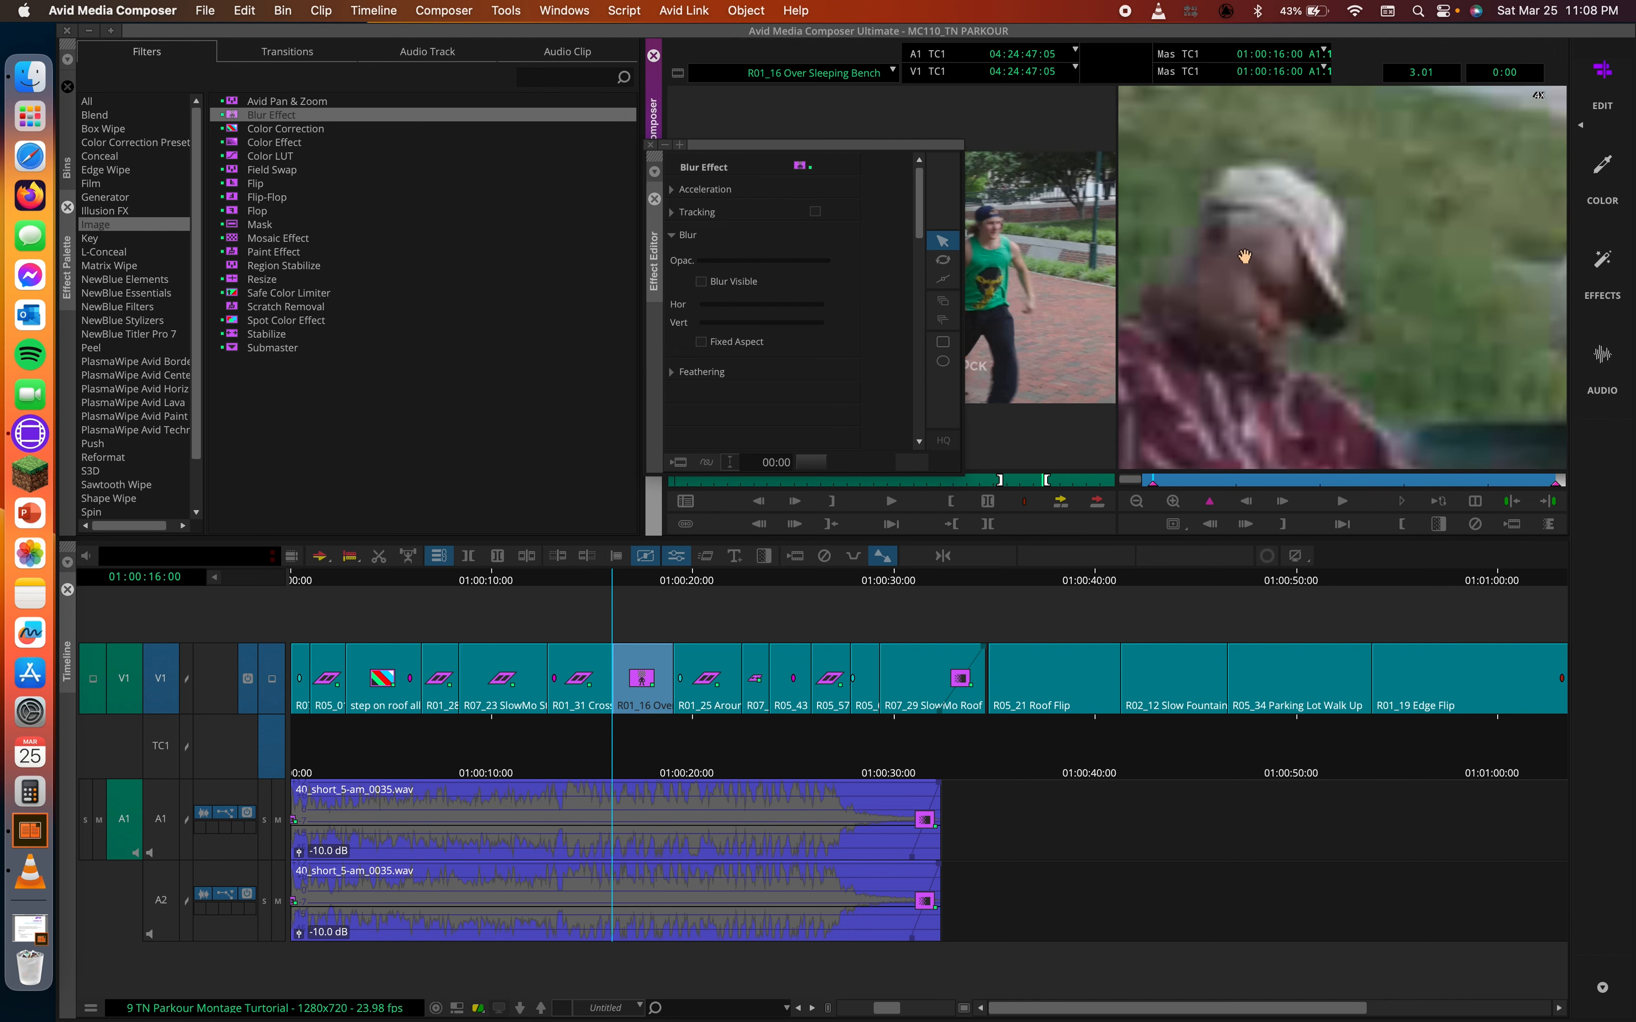
{"action": "left_click", "coordinate": [1145, 507]}
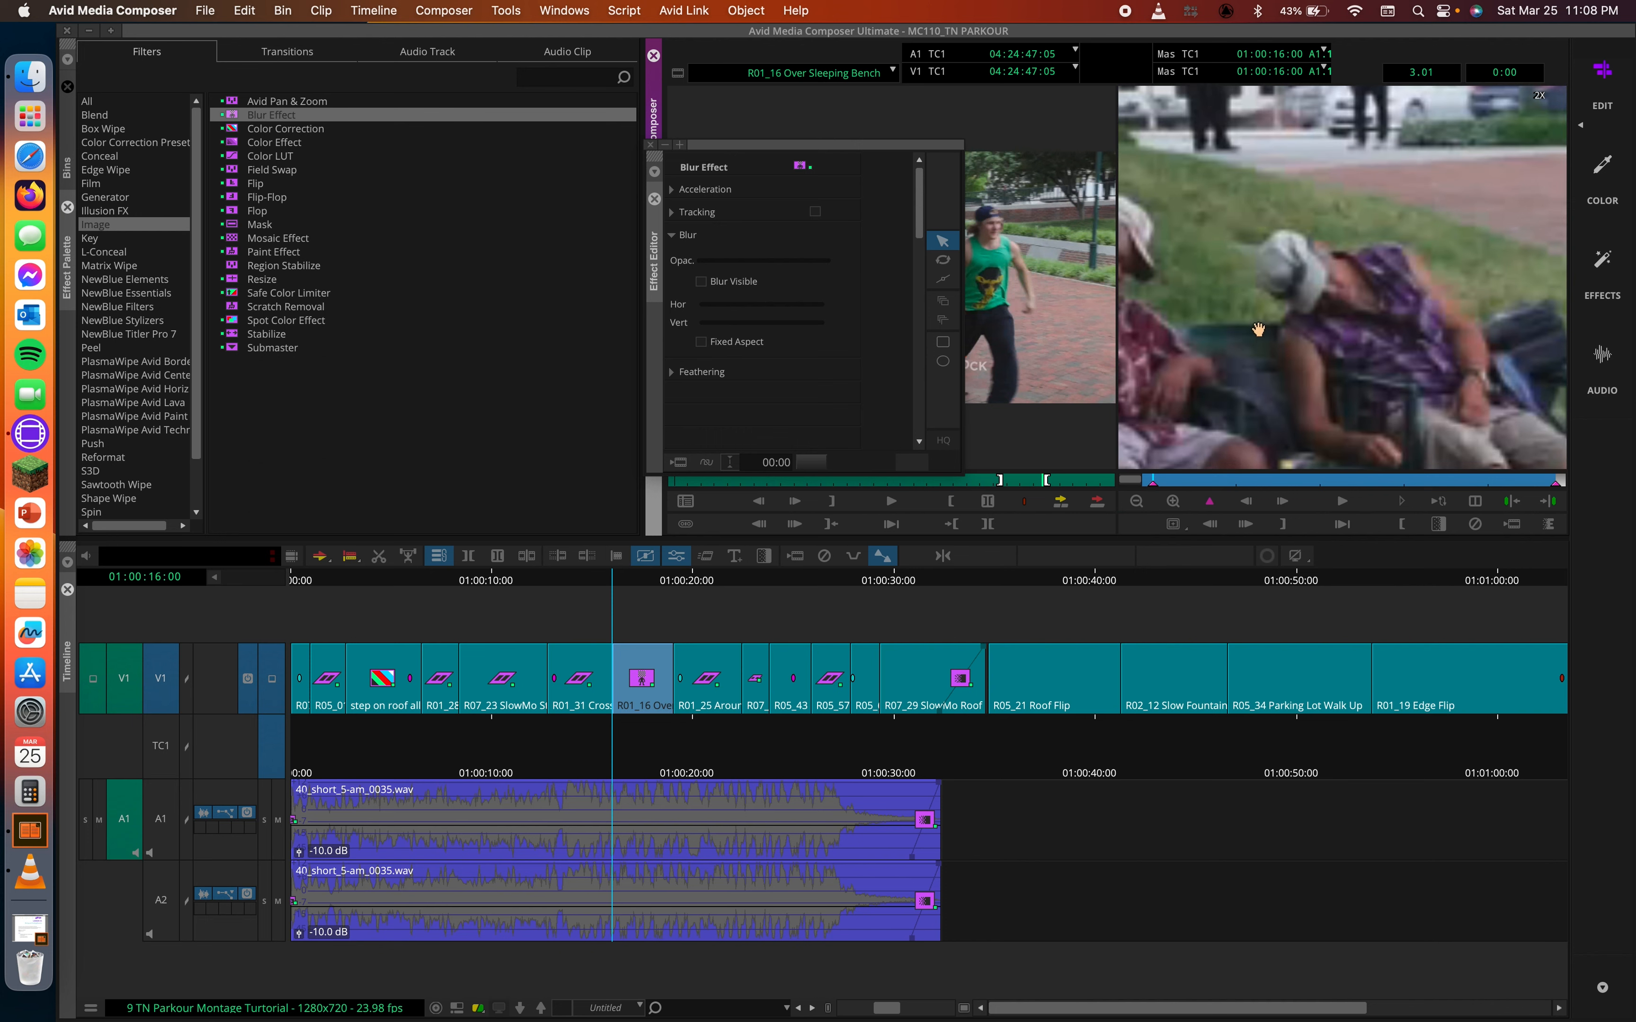
{"action": "left_click_drag", "start_coordinate": [1258, 329], "coordinate": [1373, 276]}
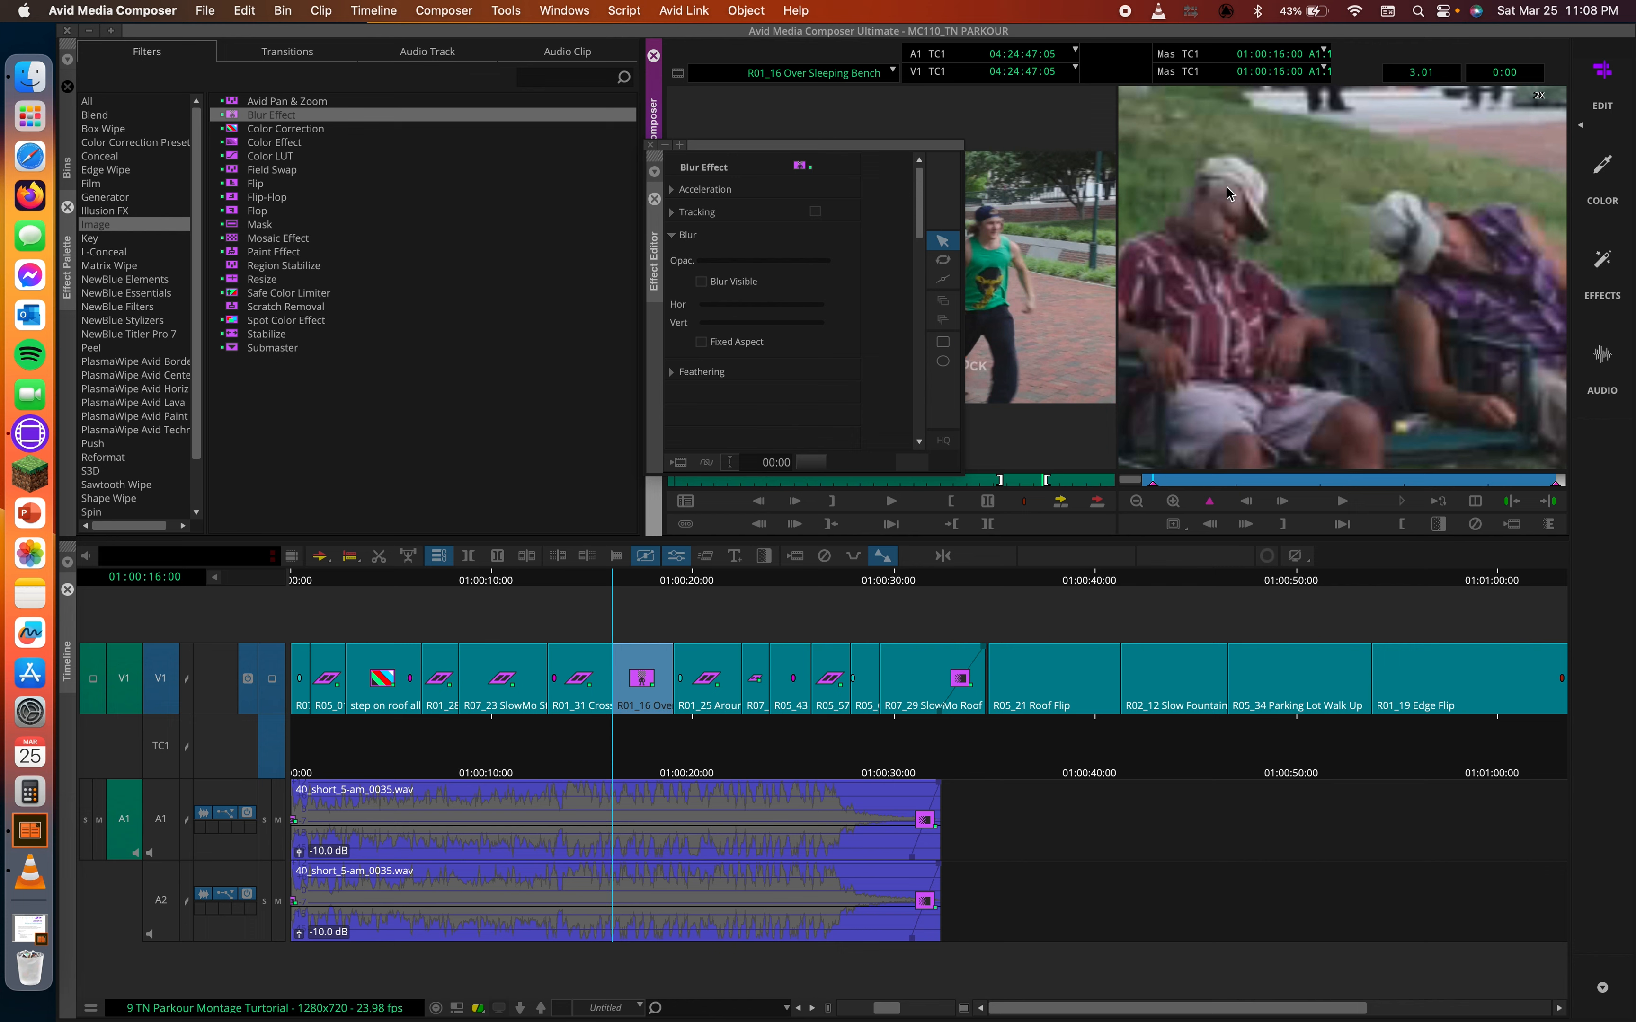
{"action": "left_click_drag", "start_coordinate": [1268, 242], "coordinate": [1339, 260]}
{"action": "left_click", "coordinate": [942, 342]}
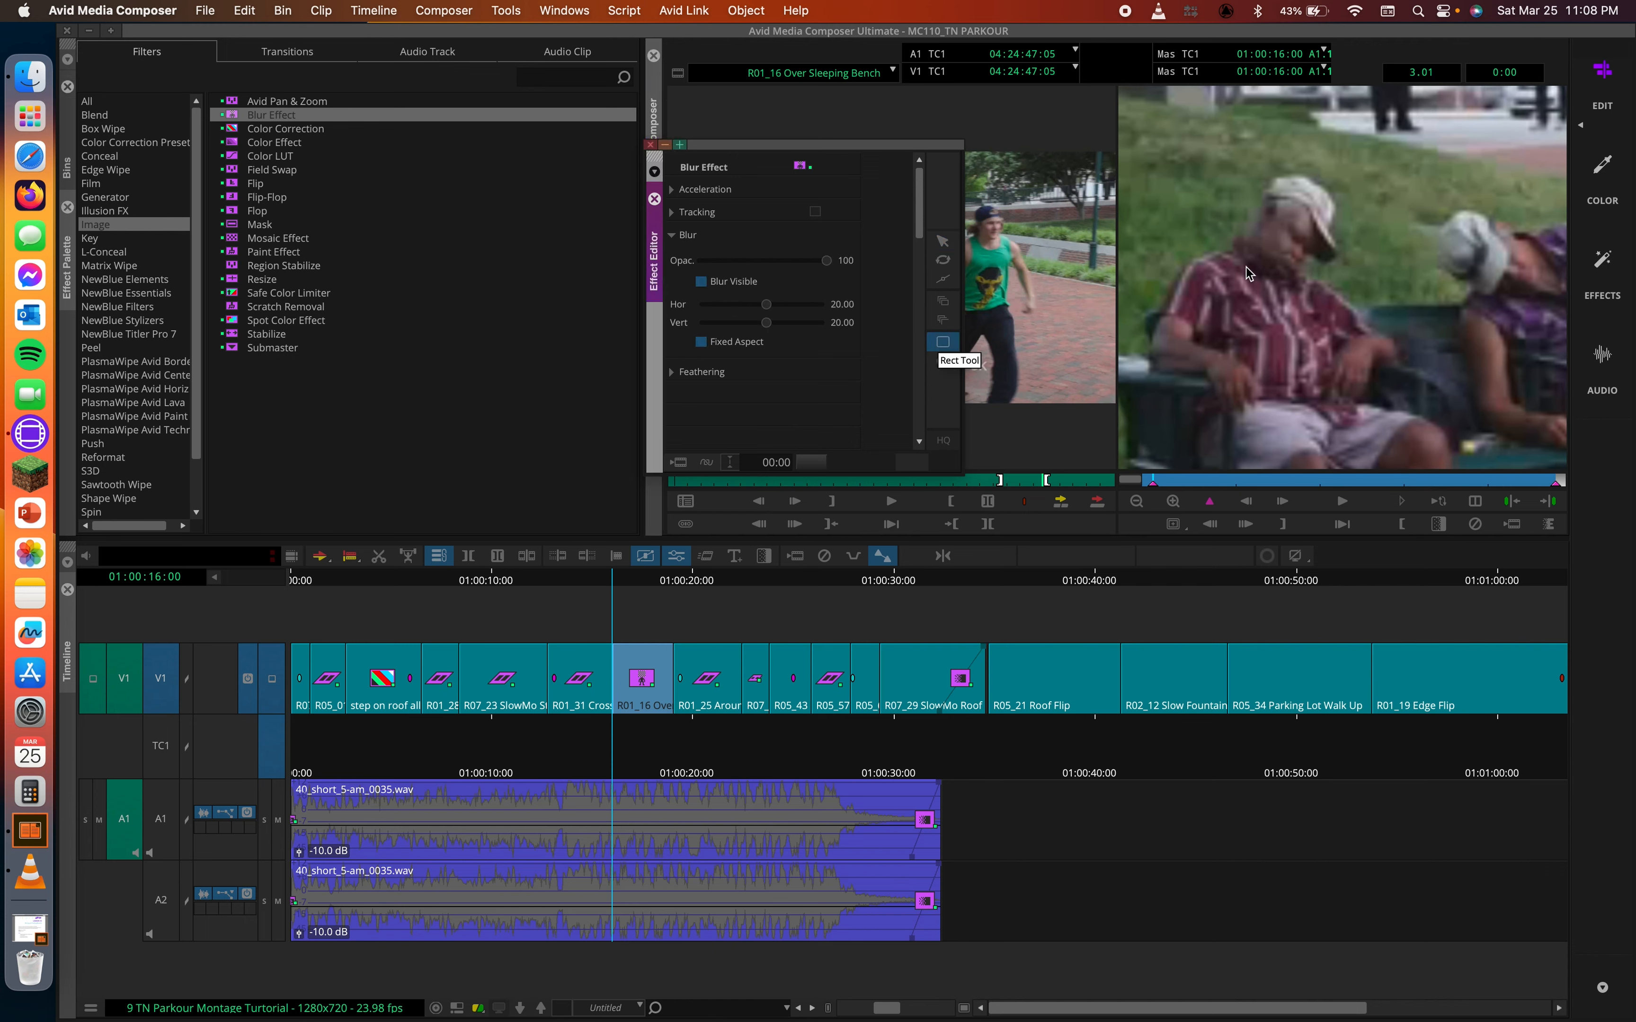
{"action": "left_click_drag", "start_coordinate": [1236, 193], "coordinate": [1343, 285]}
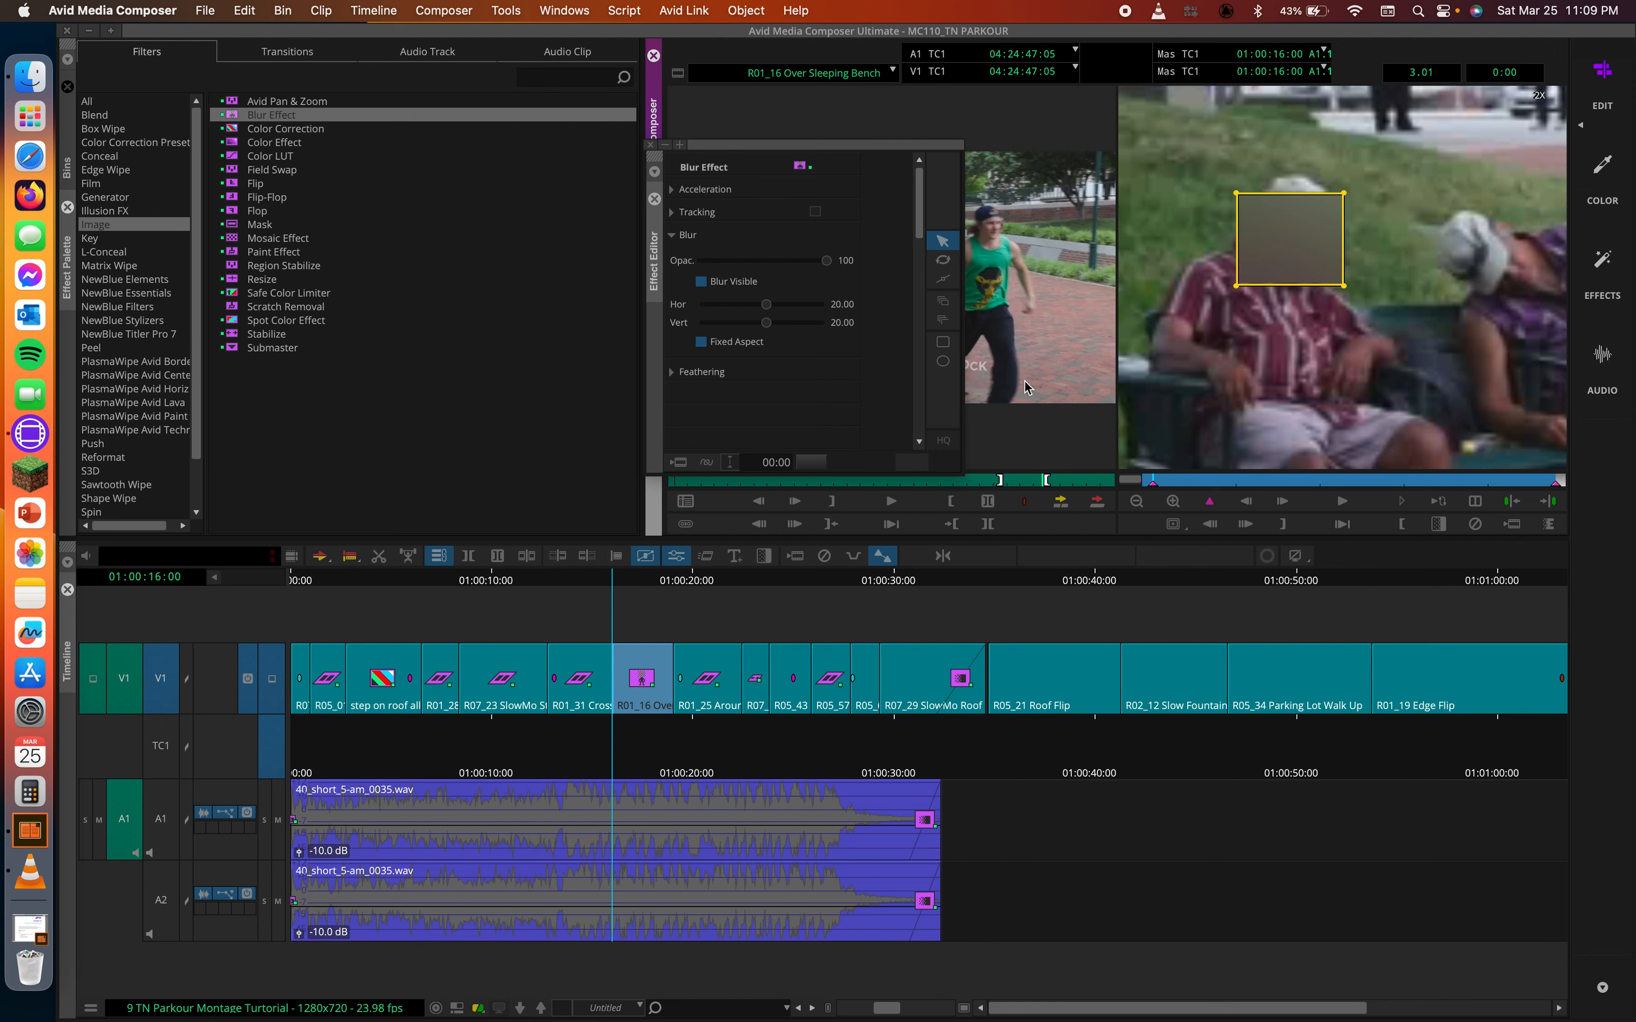
Step: Draw an oval blur shape over the head of the second seated man, the one leaning forward
{"action": "left_click", "coordinate": [942, 361]}
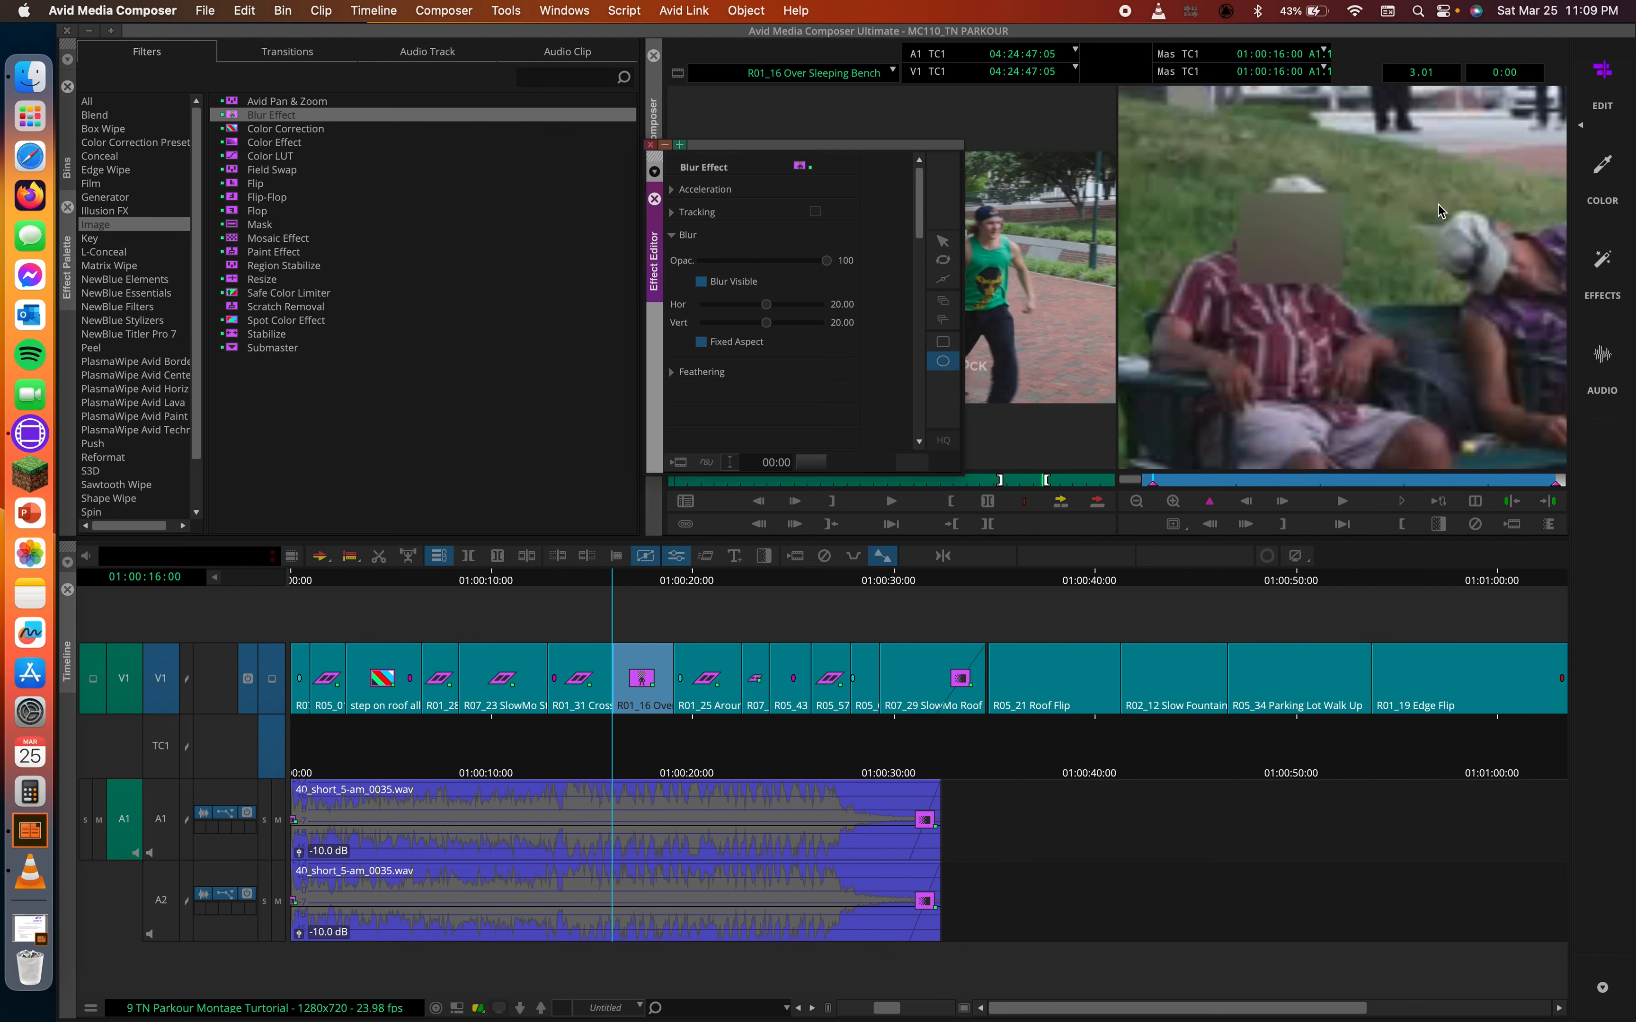
{"action": "left_click_drag", "start_coordinate": [1436, 203], "coordinate": [1551, 316]}
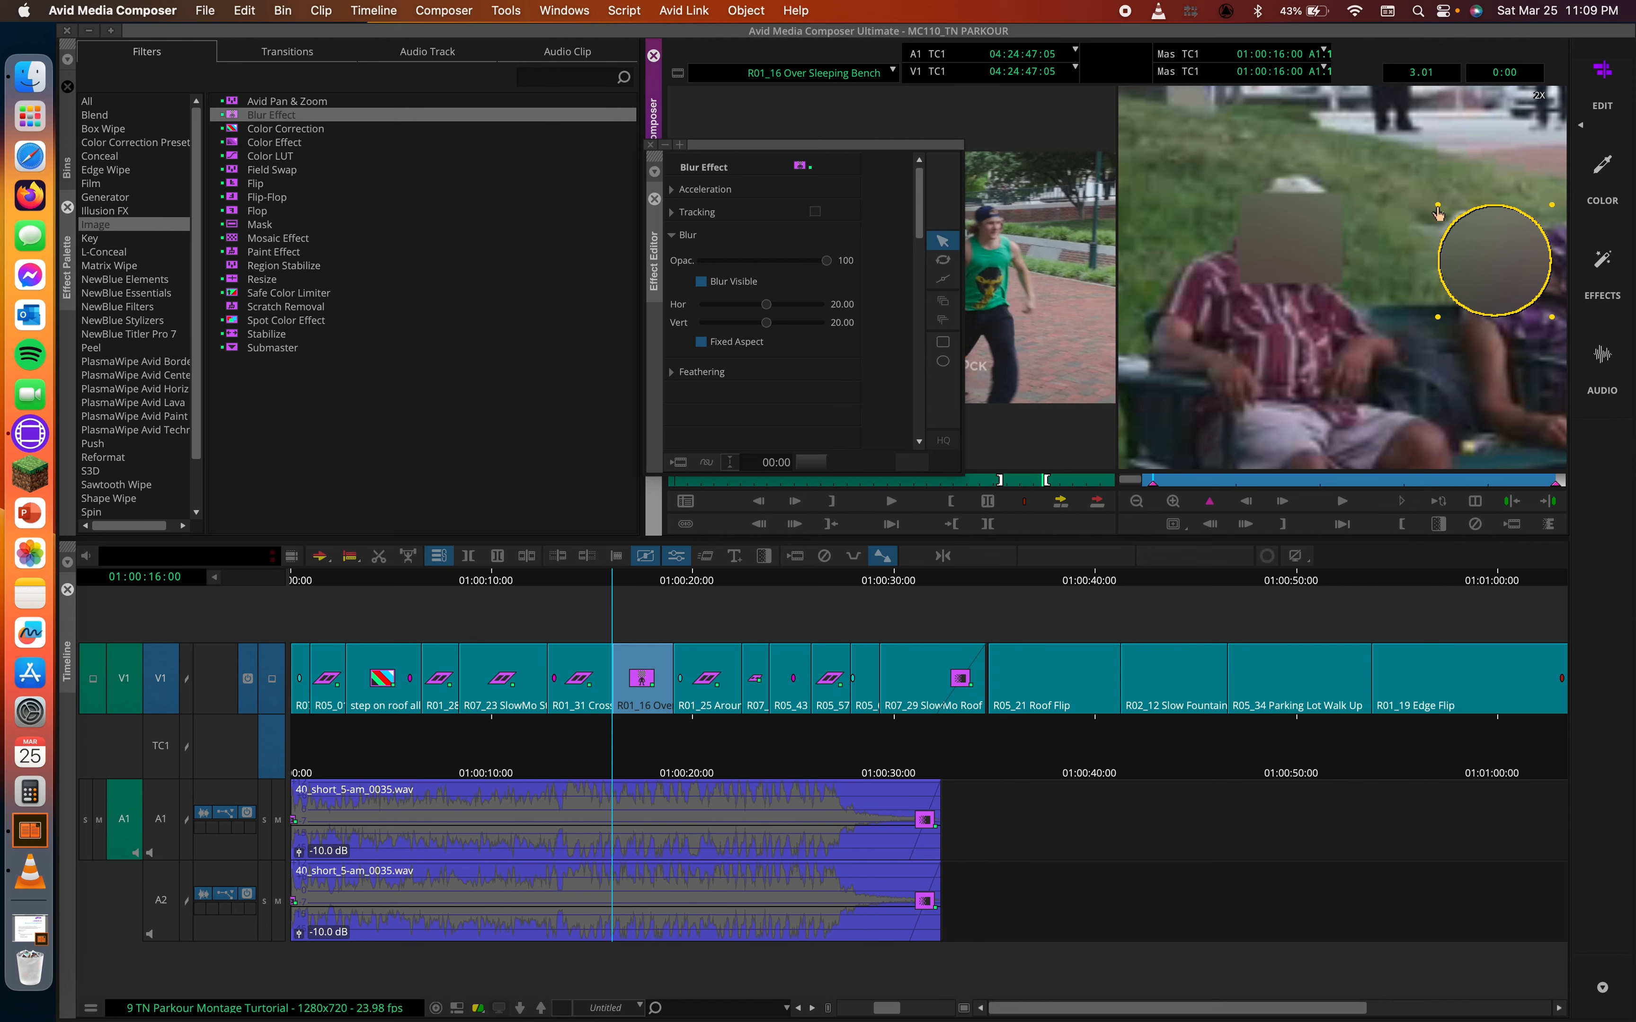
Step: Stretch the oval's upper control point upward with the Reshape tool and undo that change
{"action": "left_click", "coordinate": [944, 280]}
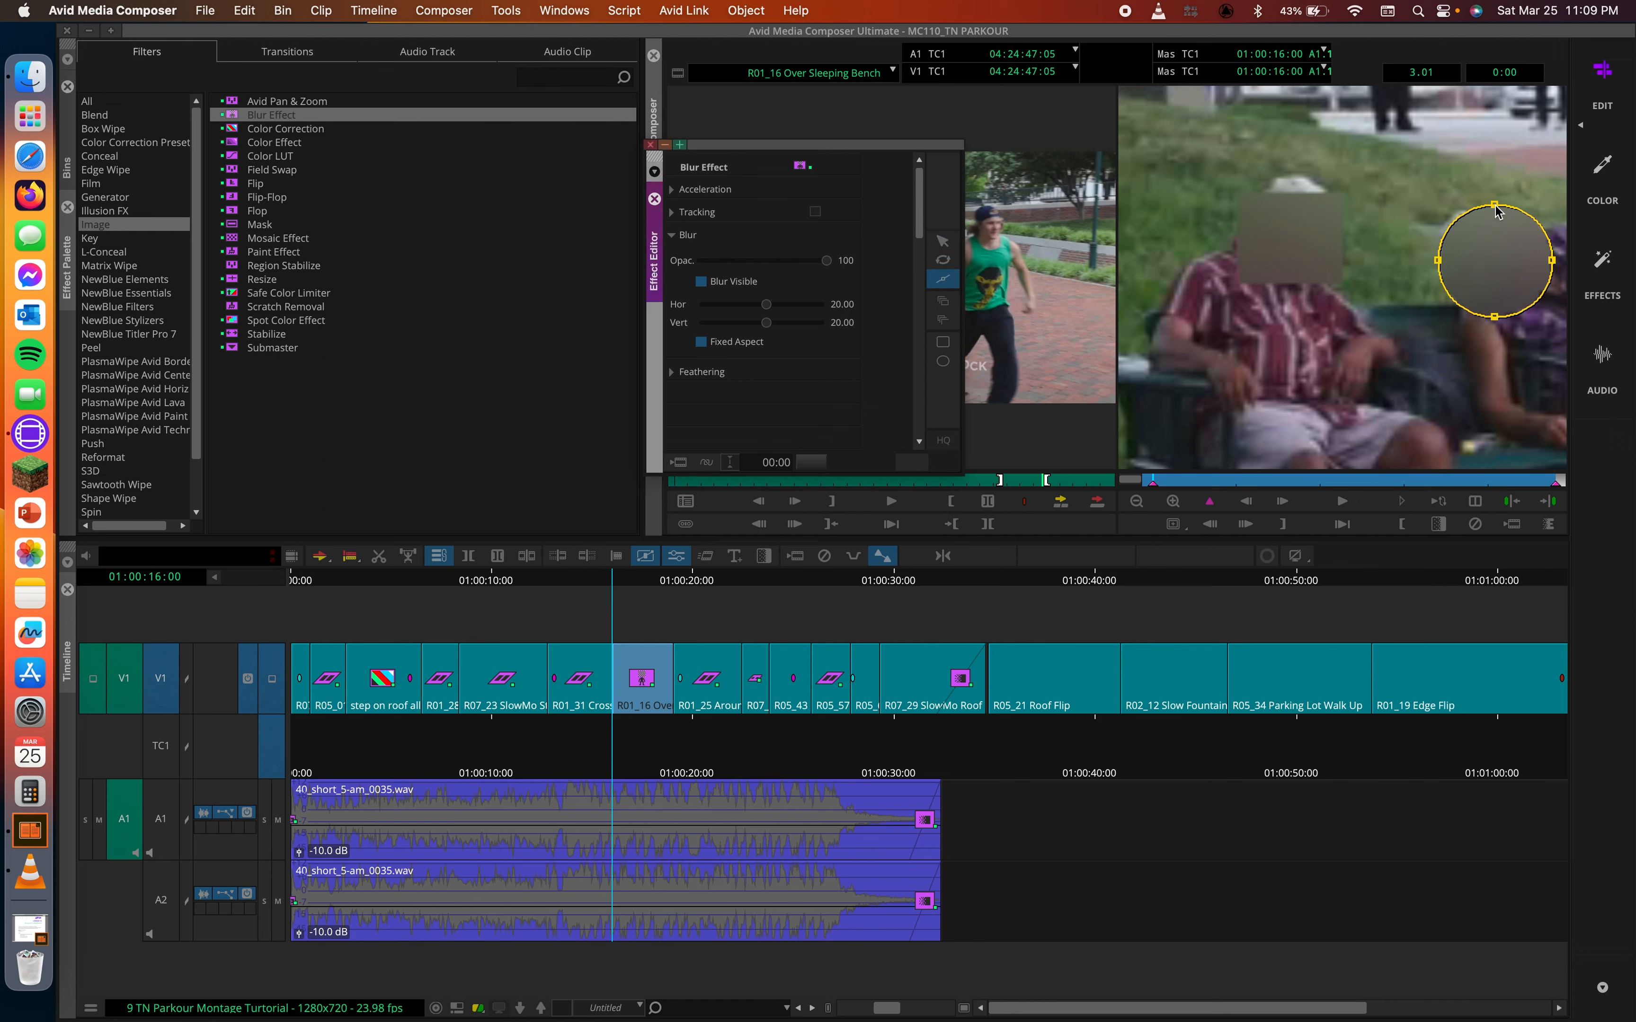
{"action": "left_click_drag", "start_coordinate": [1494, 205], "coordinate": [1486, 142]}
{"action": "key", "text": "super+z"}
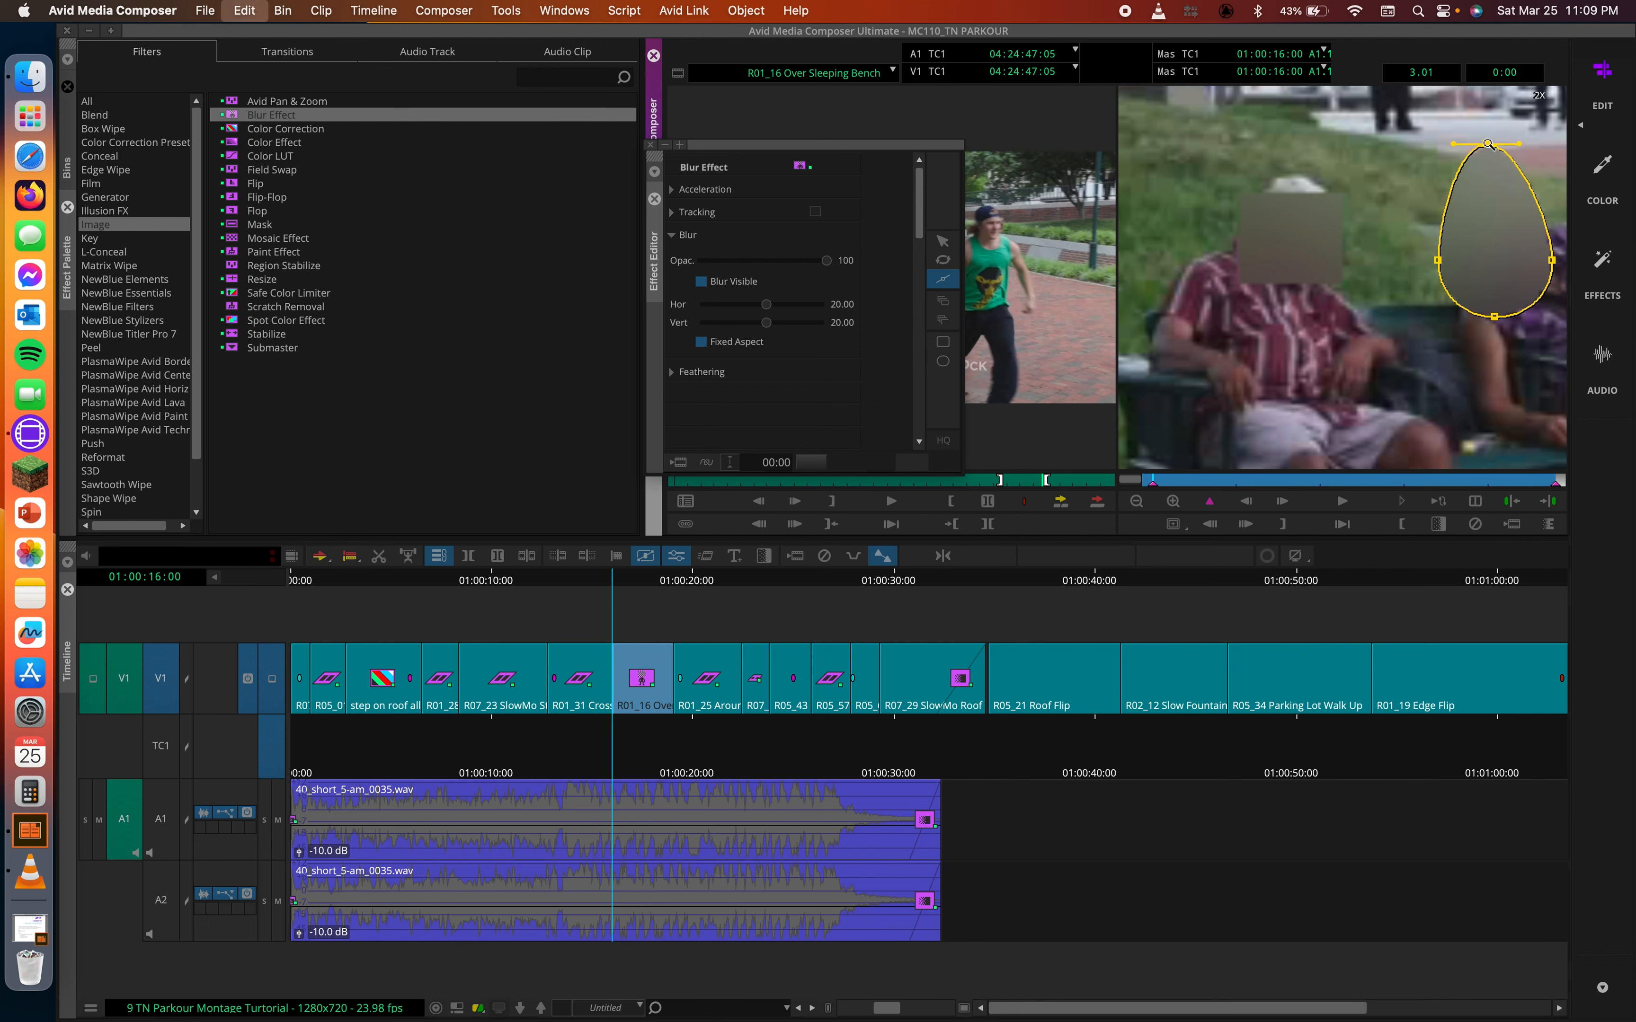
Step: Select the oval blur shape and raise its horizontal and vertical blur to 86, keeping opacity at 100 and Blur Visible on
{"action": "double_click", "coordinate": [1274, 225]}
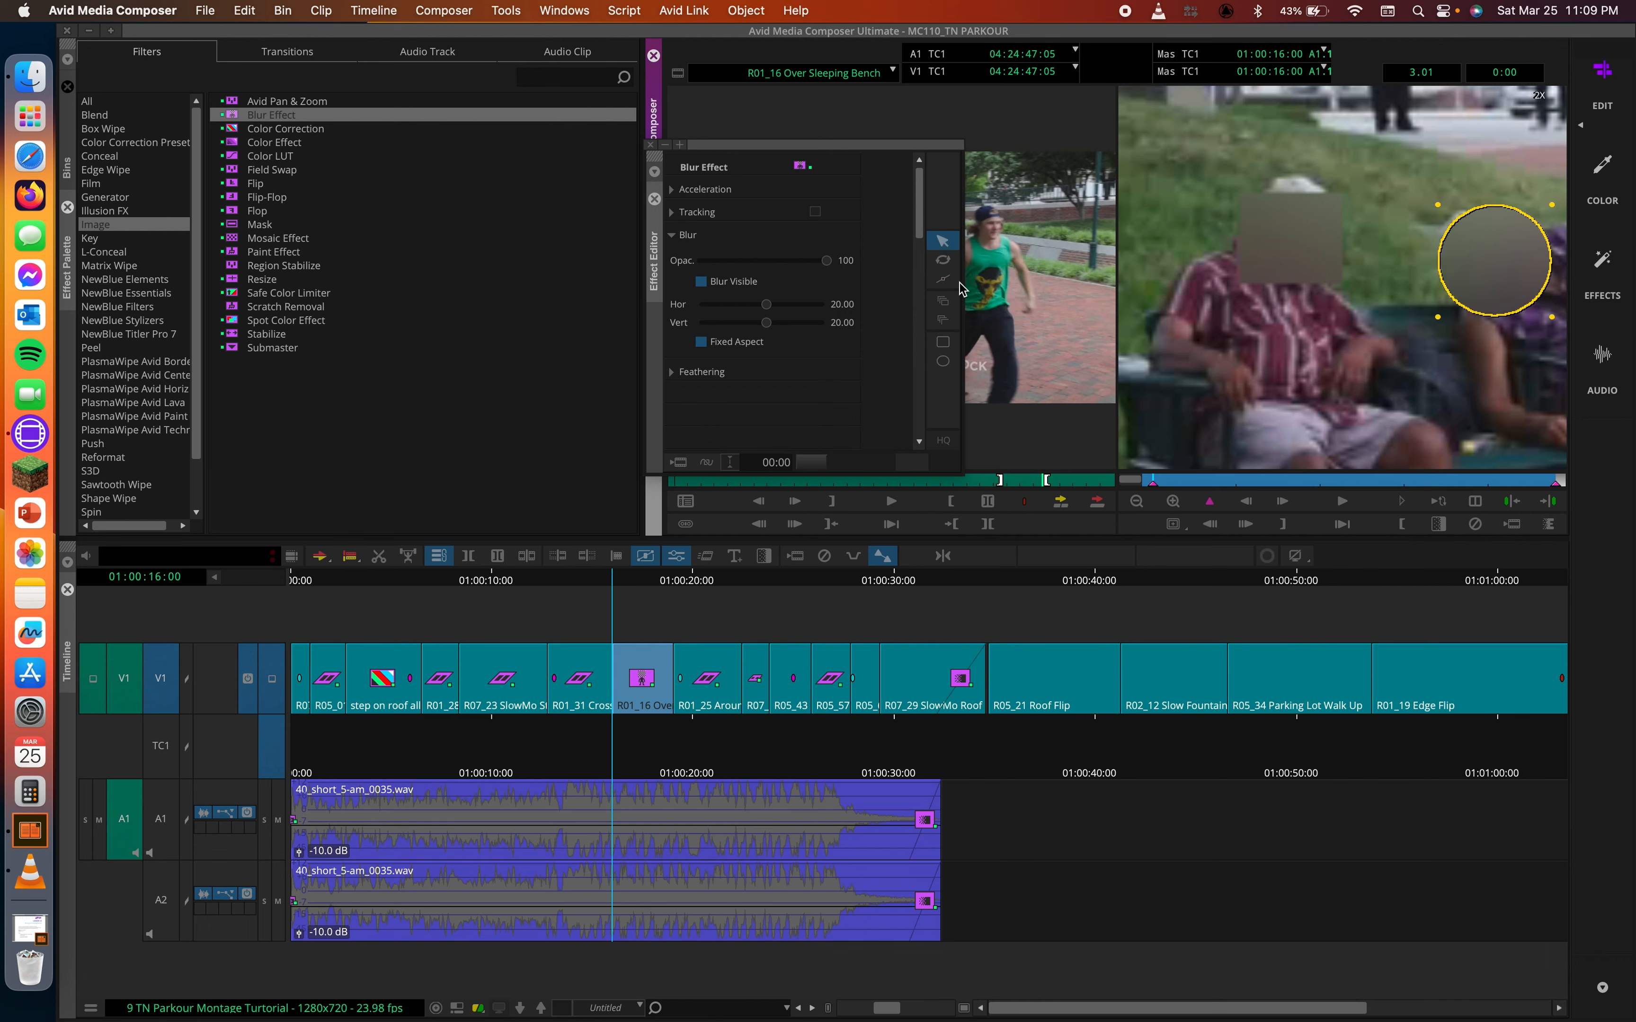
{"action": "left_click", "coordinate": [1298, 204]}
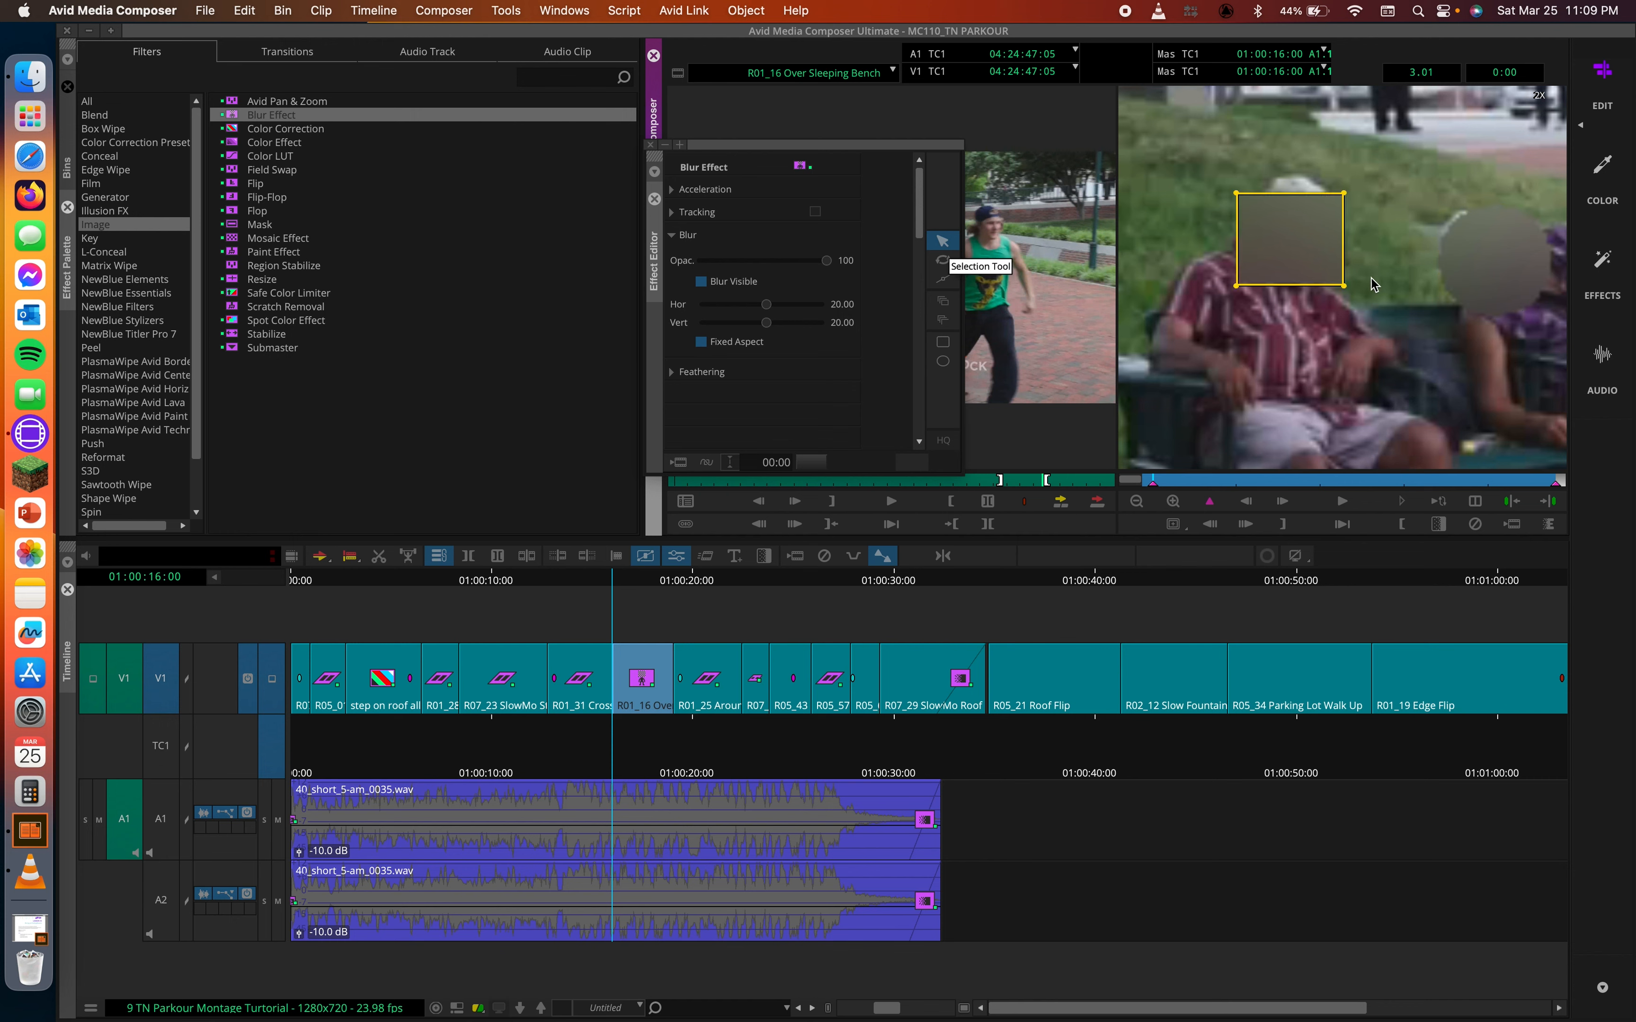
{"action": "left_click", "coordinate": [1476, 255]}
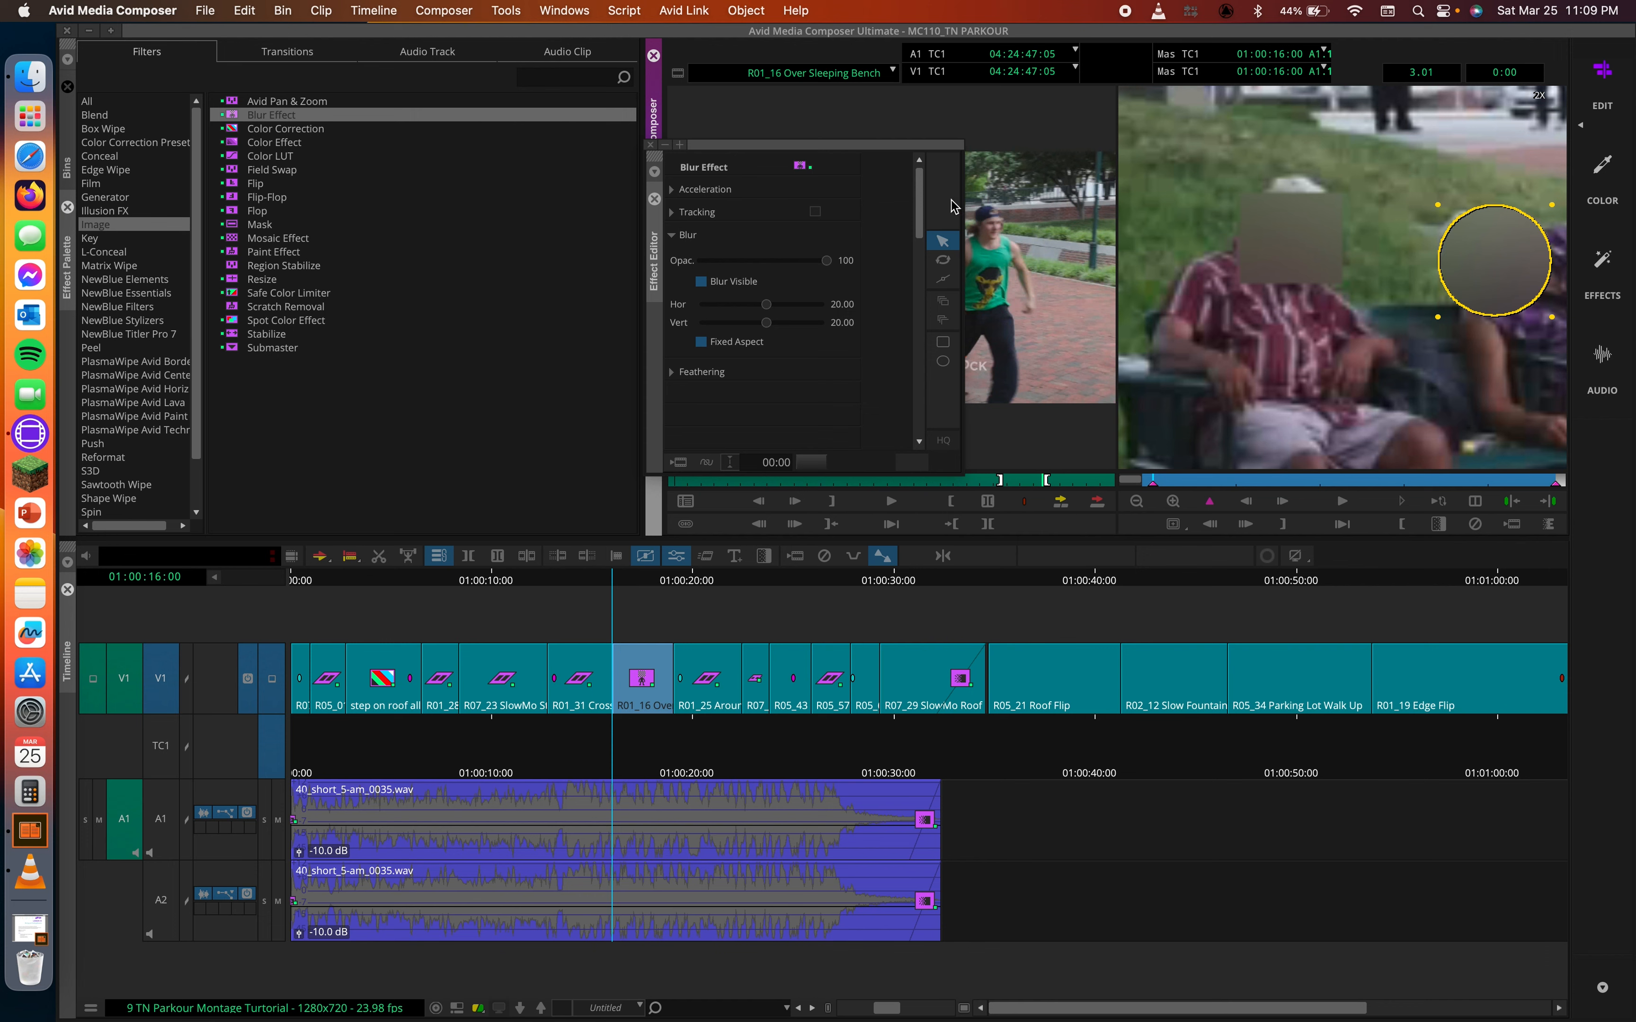
{"action": "left_click", "coordinate": [744, 159]}
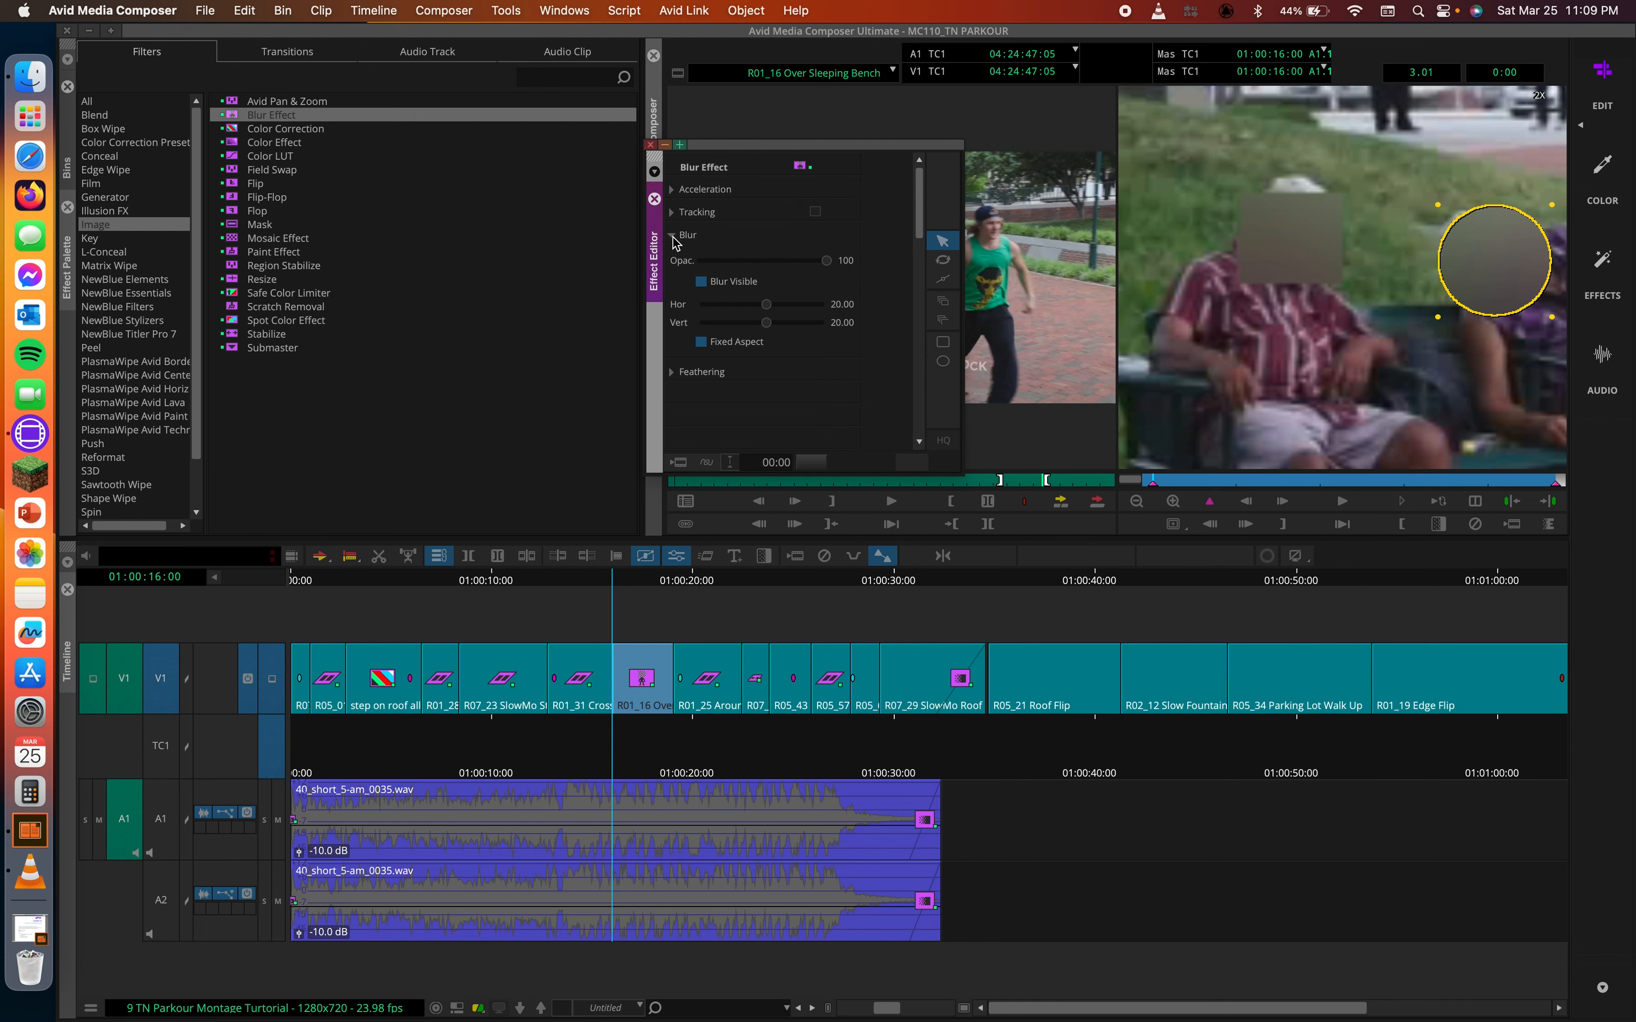
{"action": "left_click_drag", "start_coordinate": [823, 260], "coordinate": [874, 278]}
{"action": "left_click", "coordinate": [700, 282]}
{"action": "left_click", "coordinate": [701, 283]}
{"action": "left_click_drag", "start_coordinate": [769, 305], "coordinate": [815, 312]}
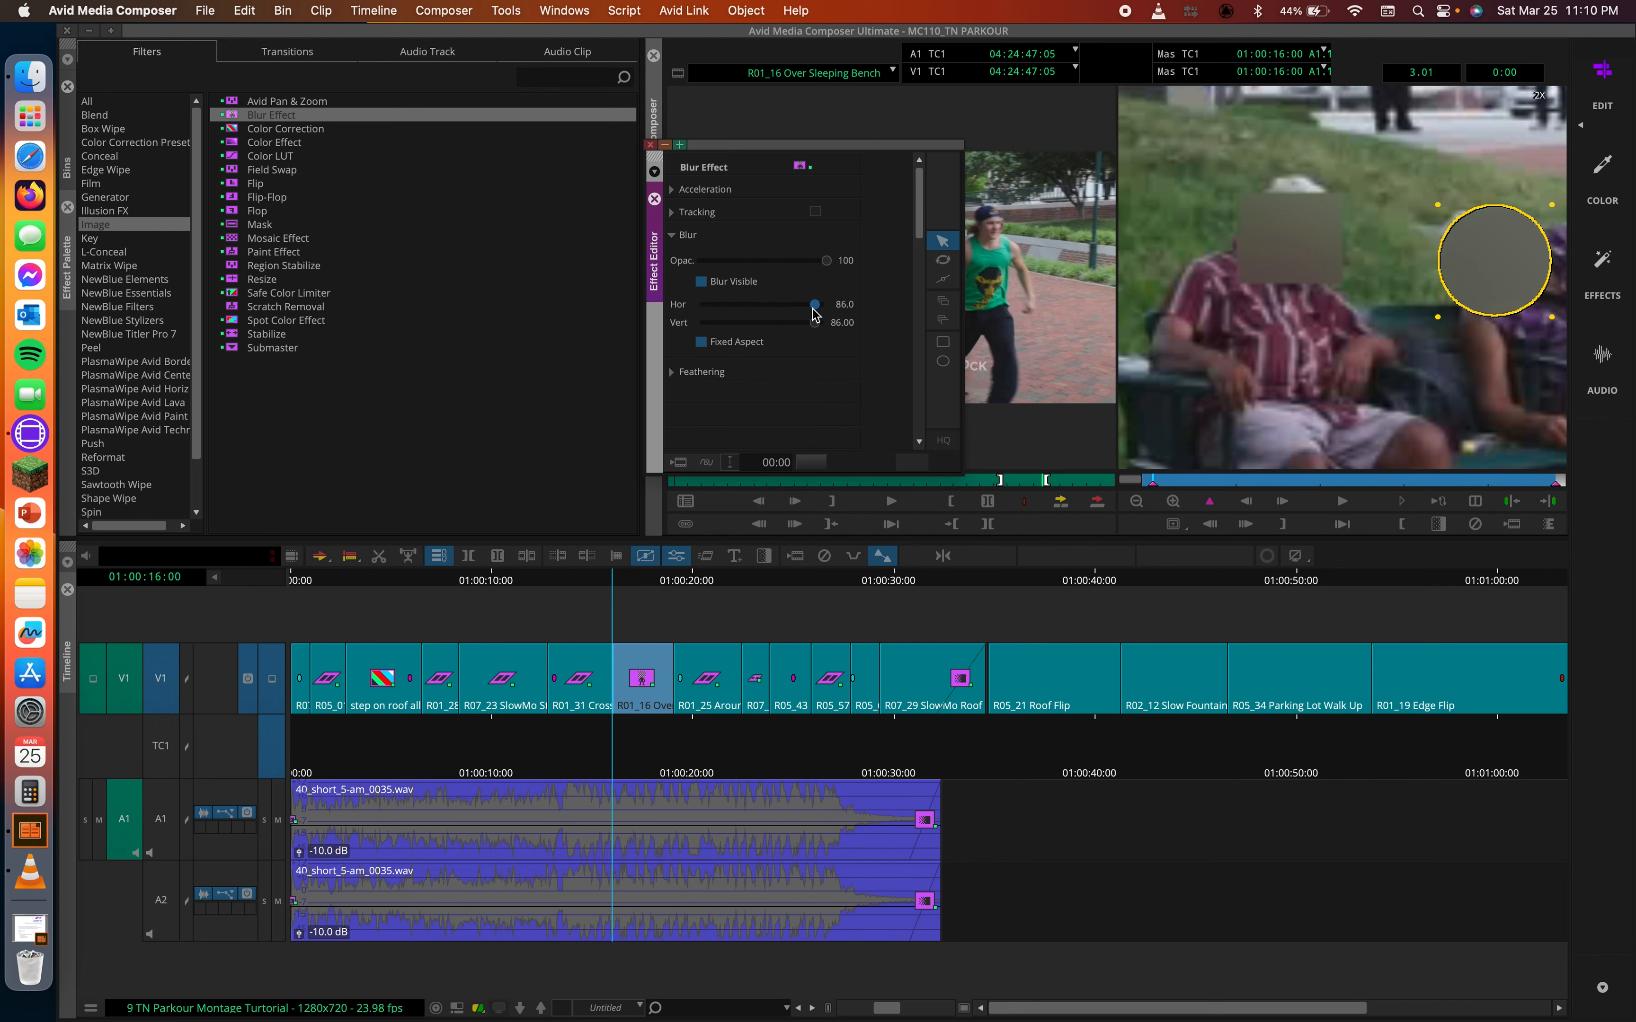
Step: Set the oval shape's feathering bias to 62
{"action": "left_click", "coordinate": [673, 235]}
{"action": "left_click", "coordinate": [672, 259]}
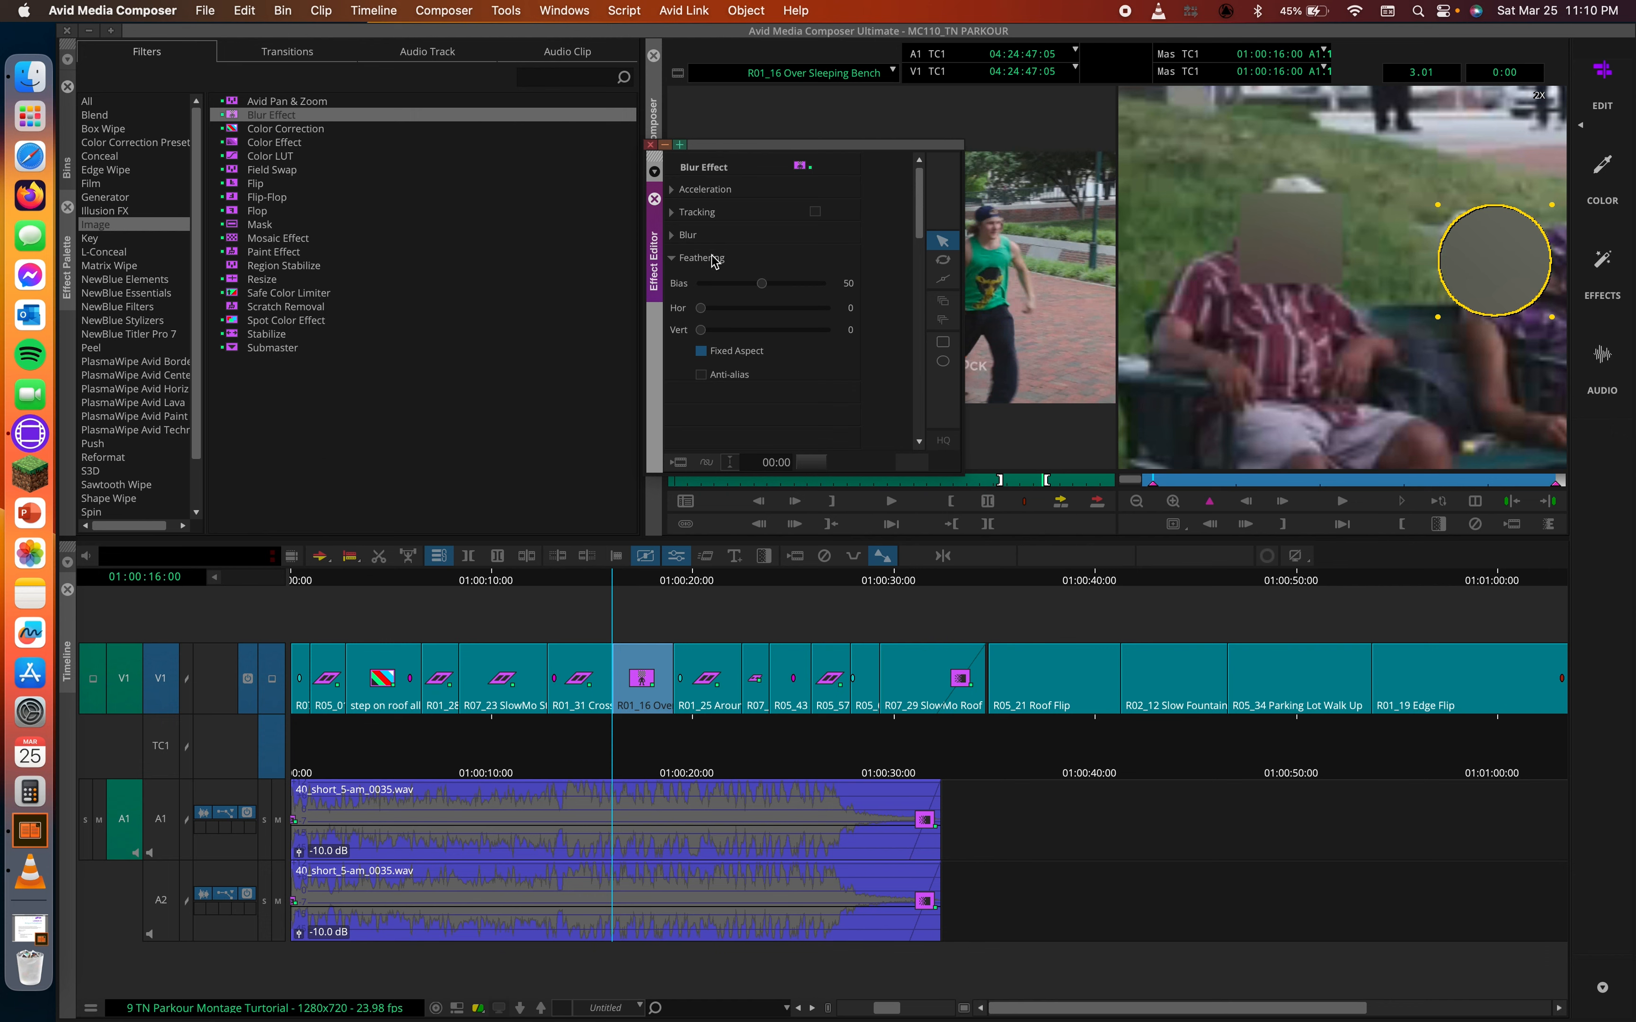
{"action": "left_click", "coordinate": [763, 283]}
{"action": "left_click_drag", "start_coordinate": [762, 283], "coordinate": [693, 306]}
{"action": "left_click", "coordinate": [1358, 191]}
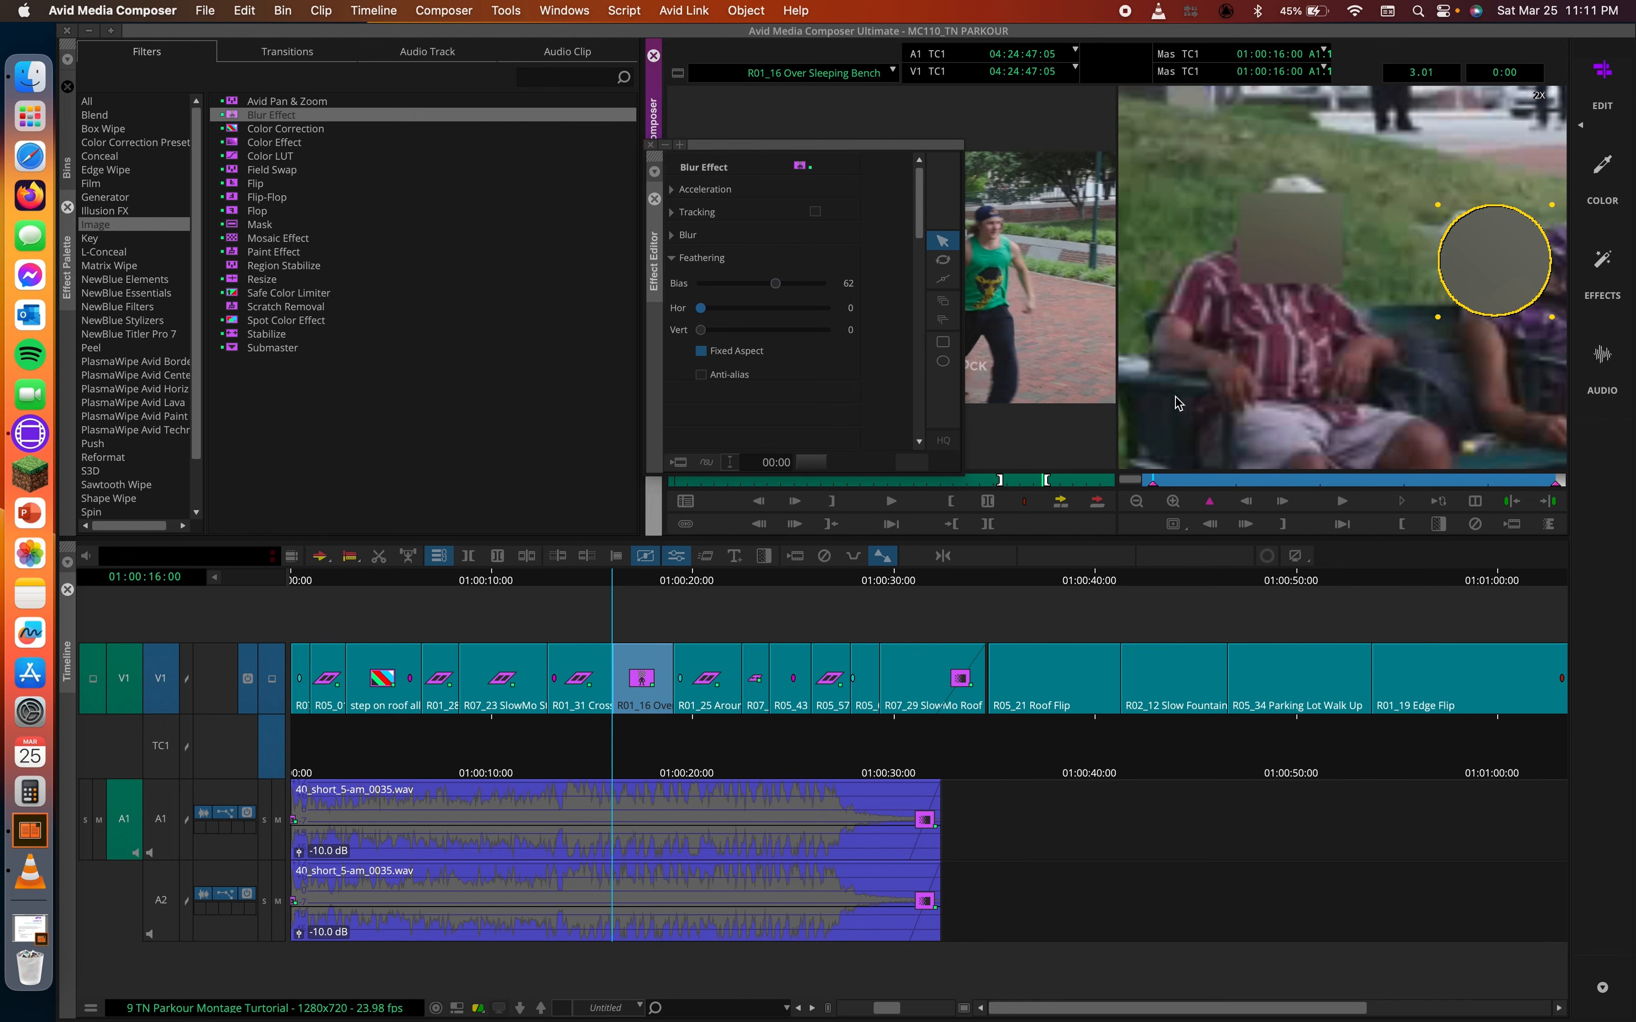
Step: Show the whole frame in the record monitor, deselect the shape and try to play the blurred segment, dismissing any error message
{"action": "left_click", "coordinate": [1137, 502]}
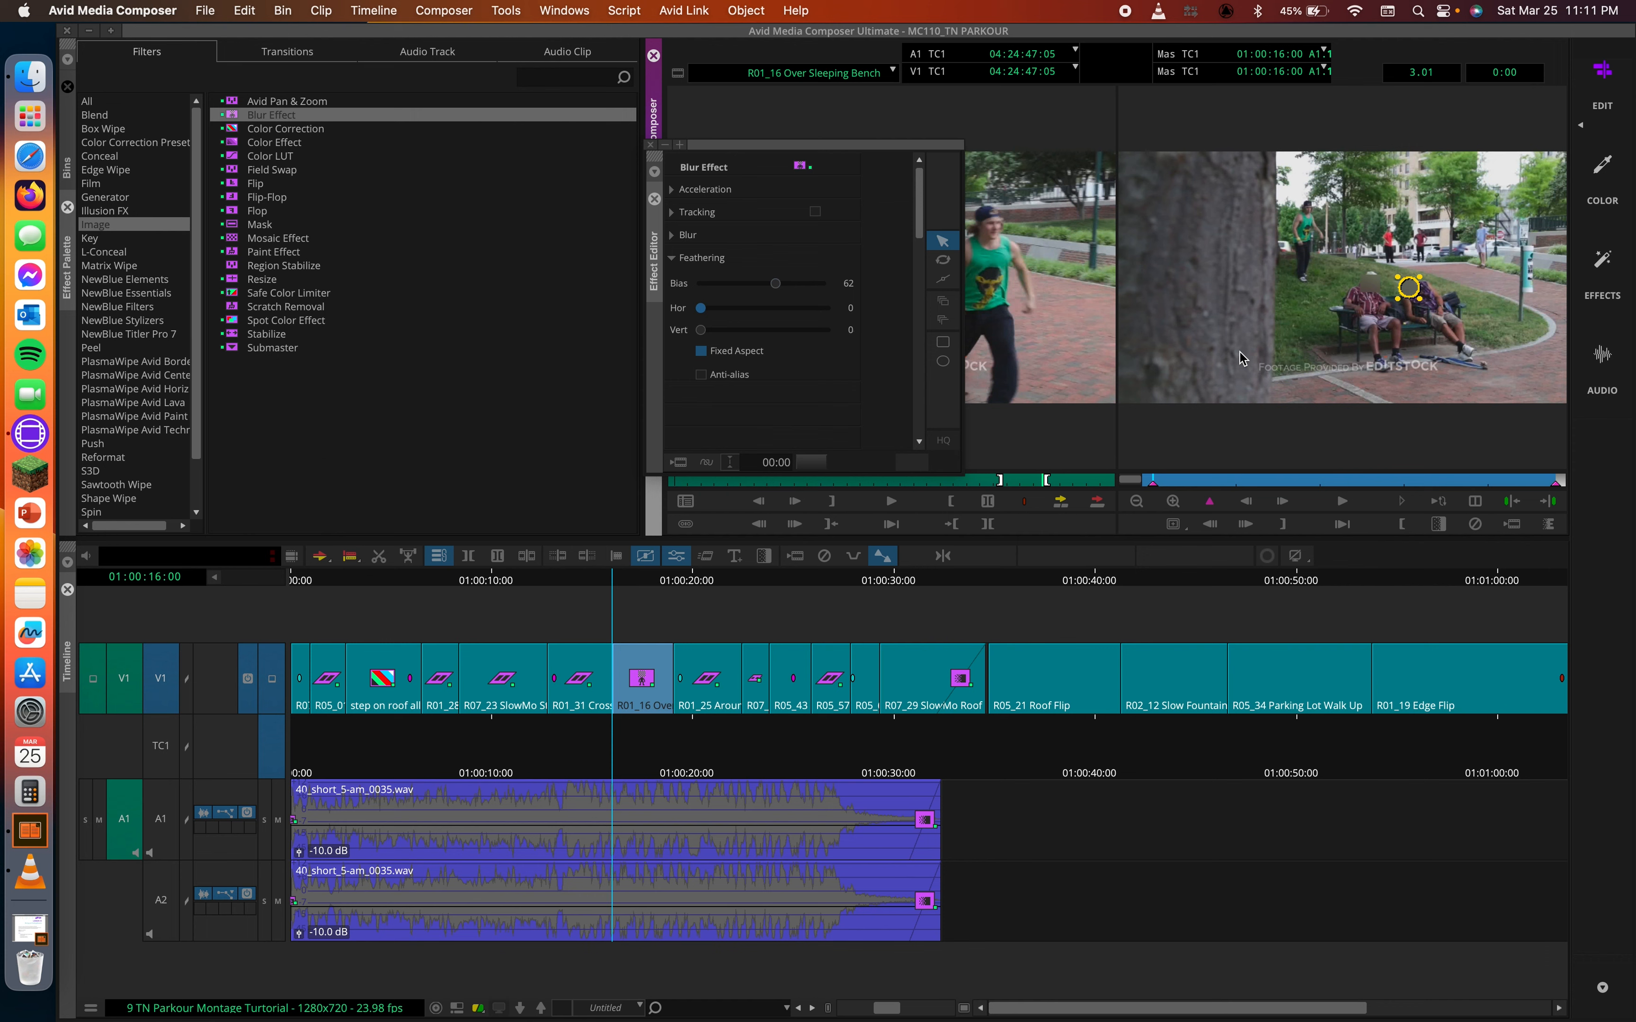
{"action": "left_click", "coordinate": [1438, 310]}
{"action": "left_click", "coordinate": [1371, 501]}
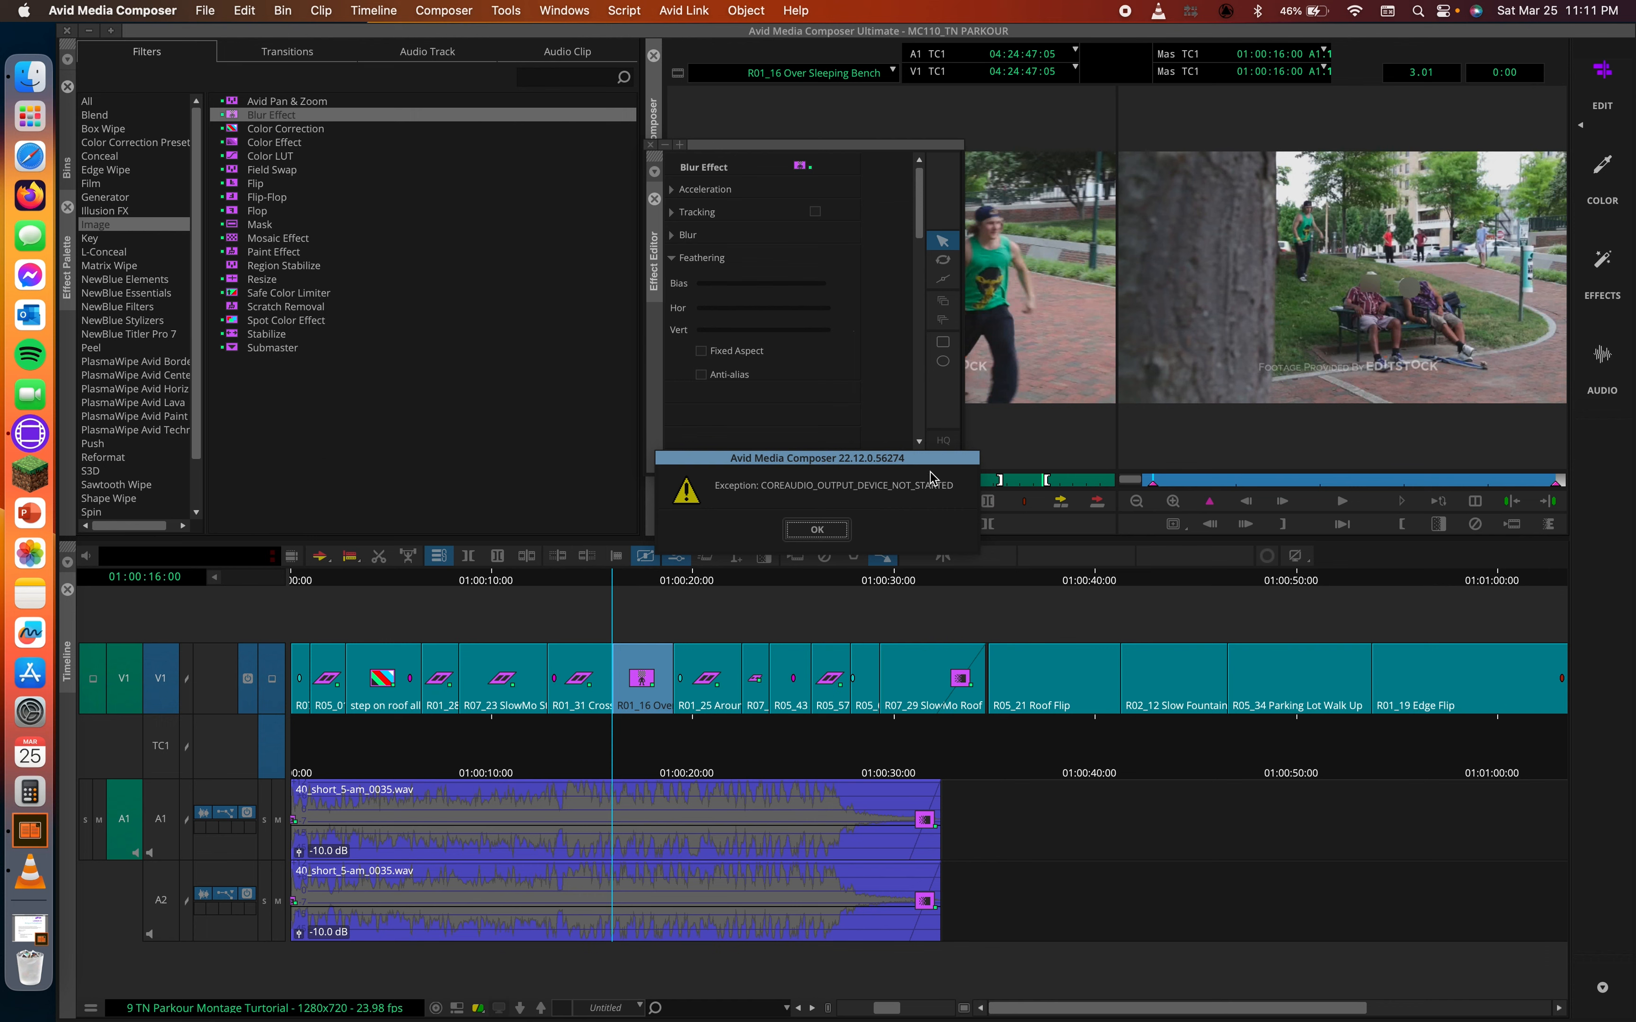
{"action": "left_click", "coordinate": [837, 530]}
{"action": "key", "text": "space"}
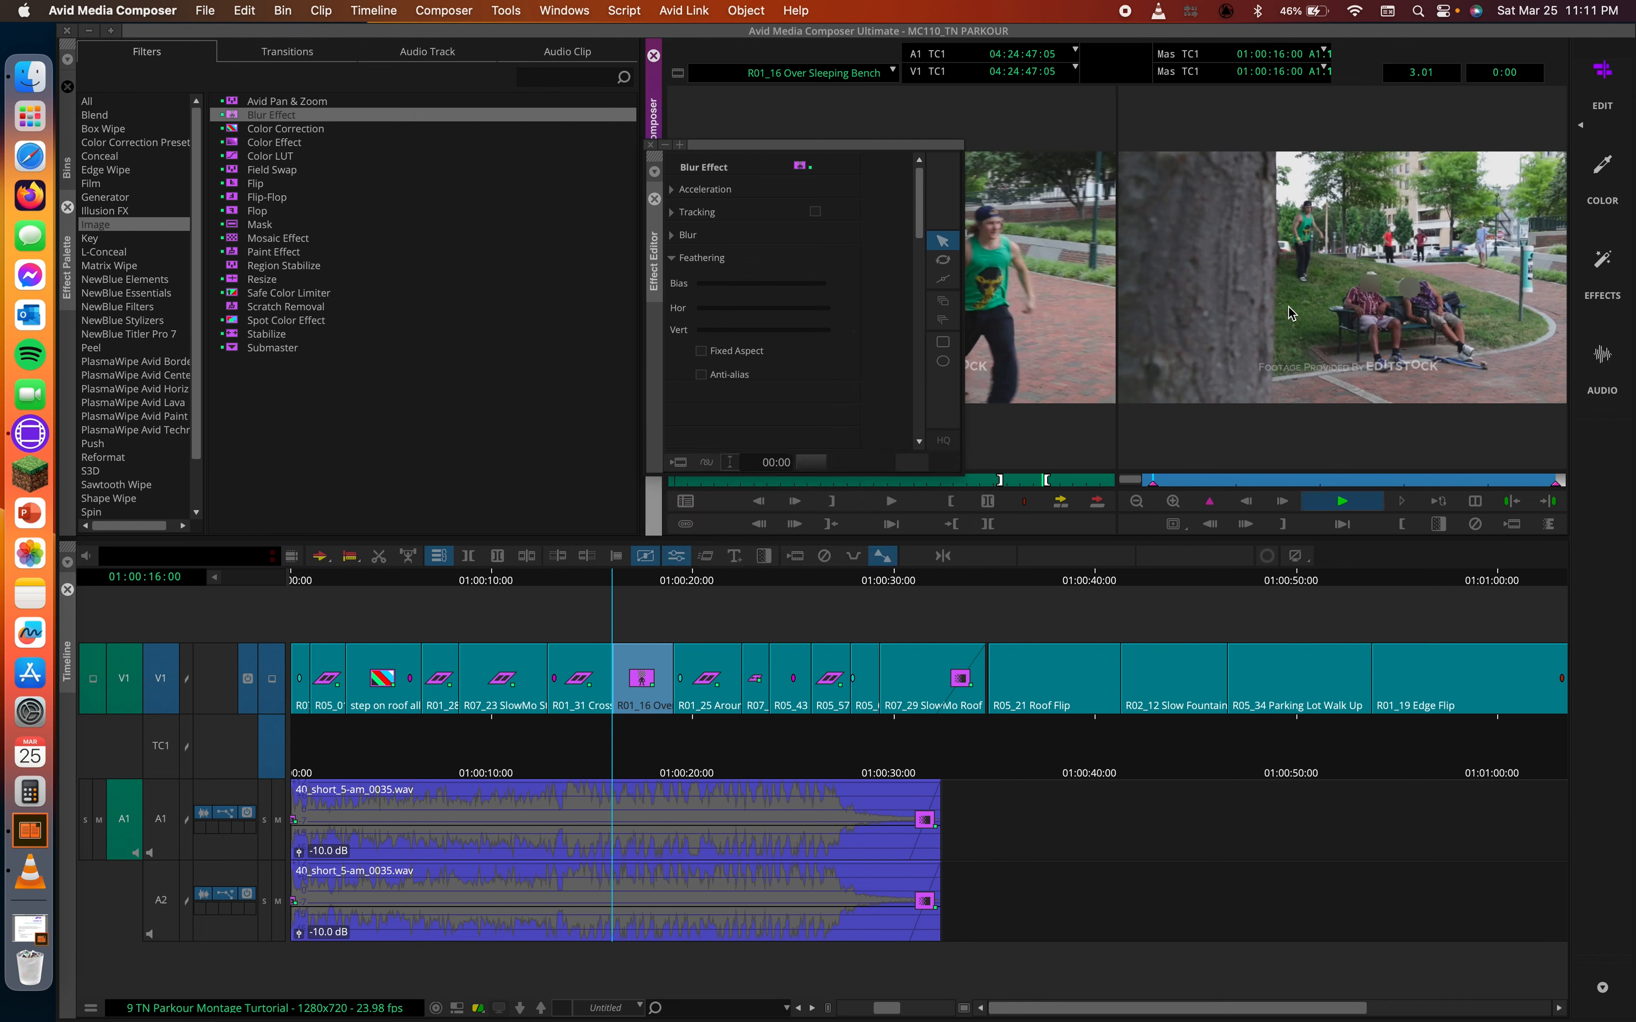
{"action": "left_click", "coordinate": [817, 530]}
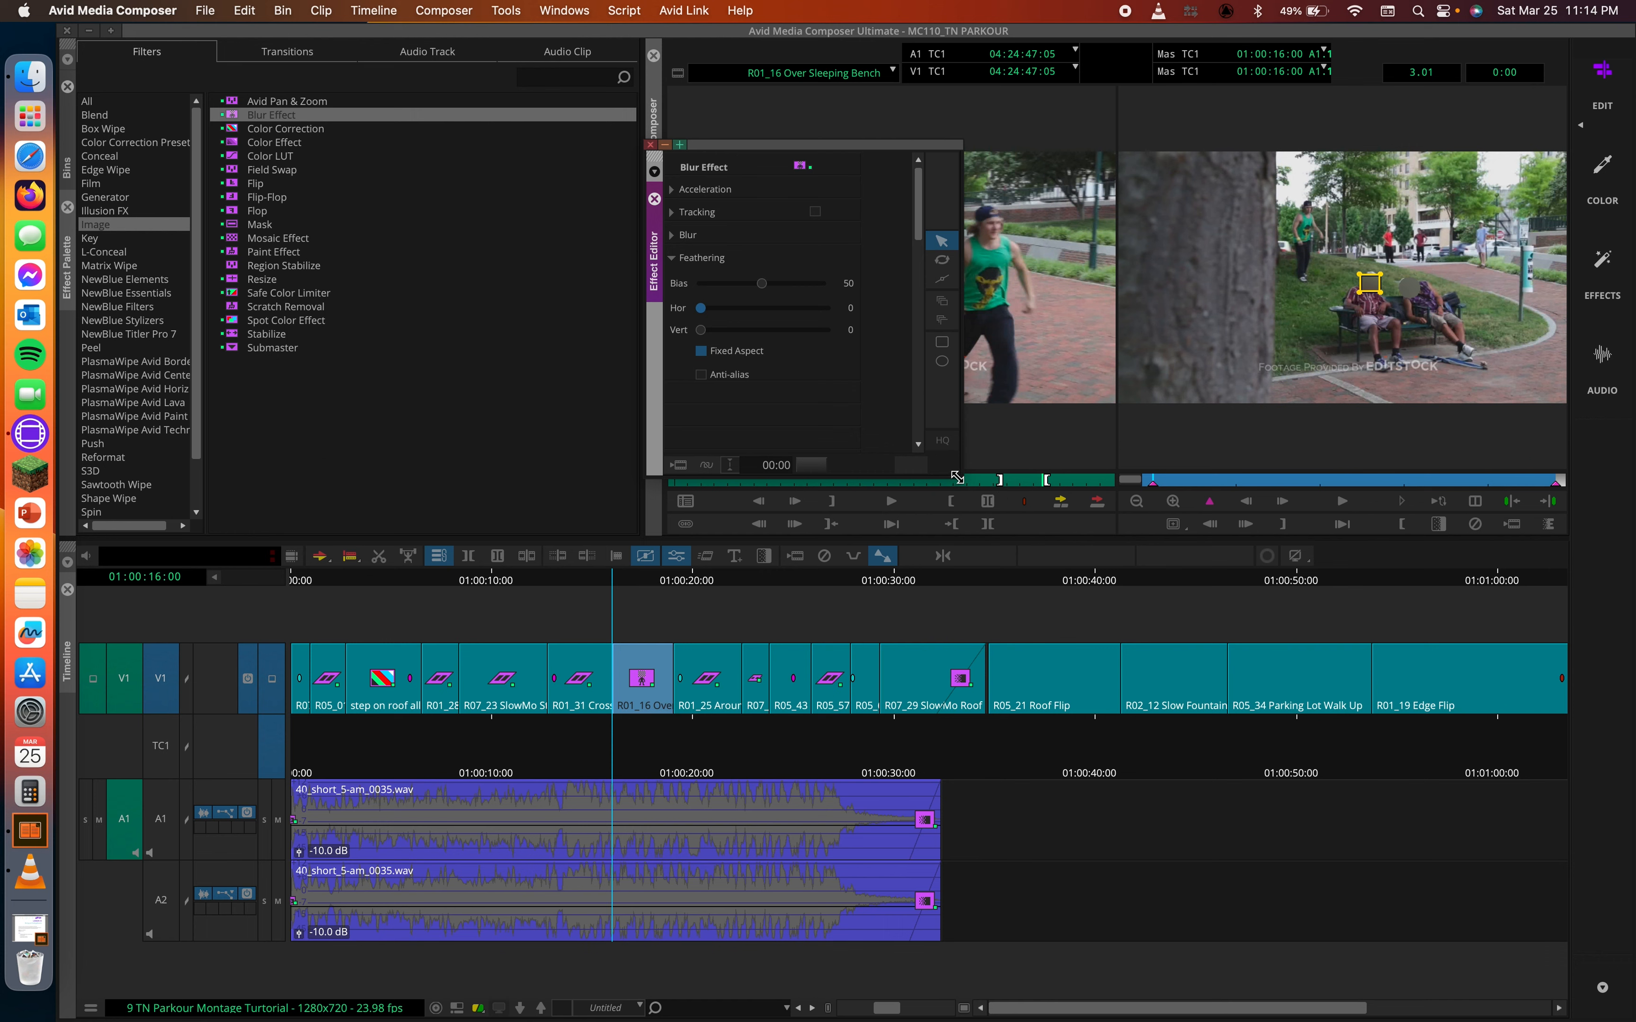
Step: Enlarge the Effect Editor, place tracker Point A on the red-shirted man's head, and track it through the segment from 01:00:16:00
{"action": "left_click_drag", "start_coordinate": [959, 480], "coordinate": [976, 571]}
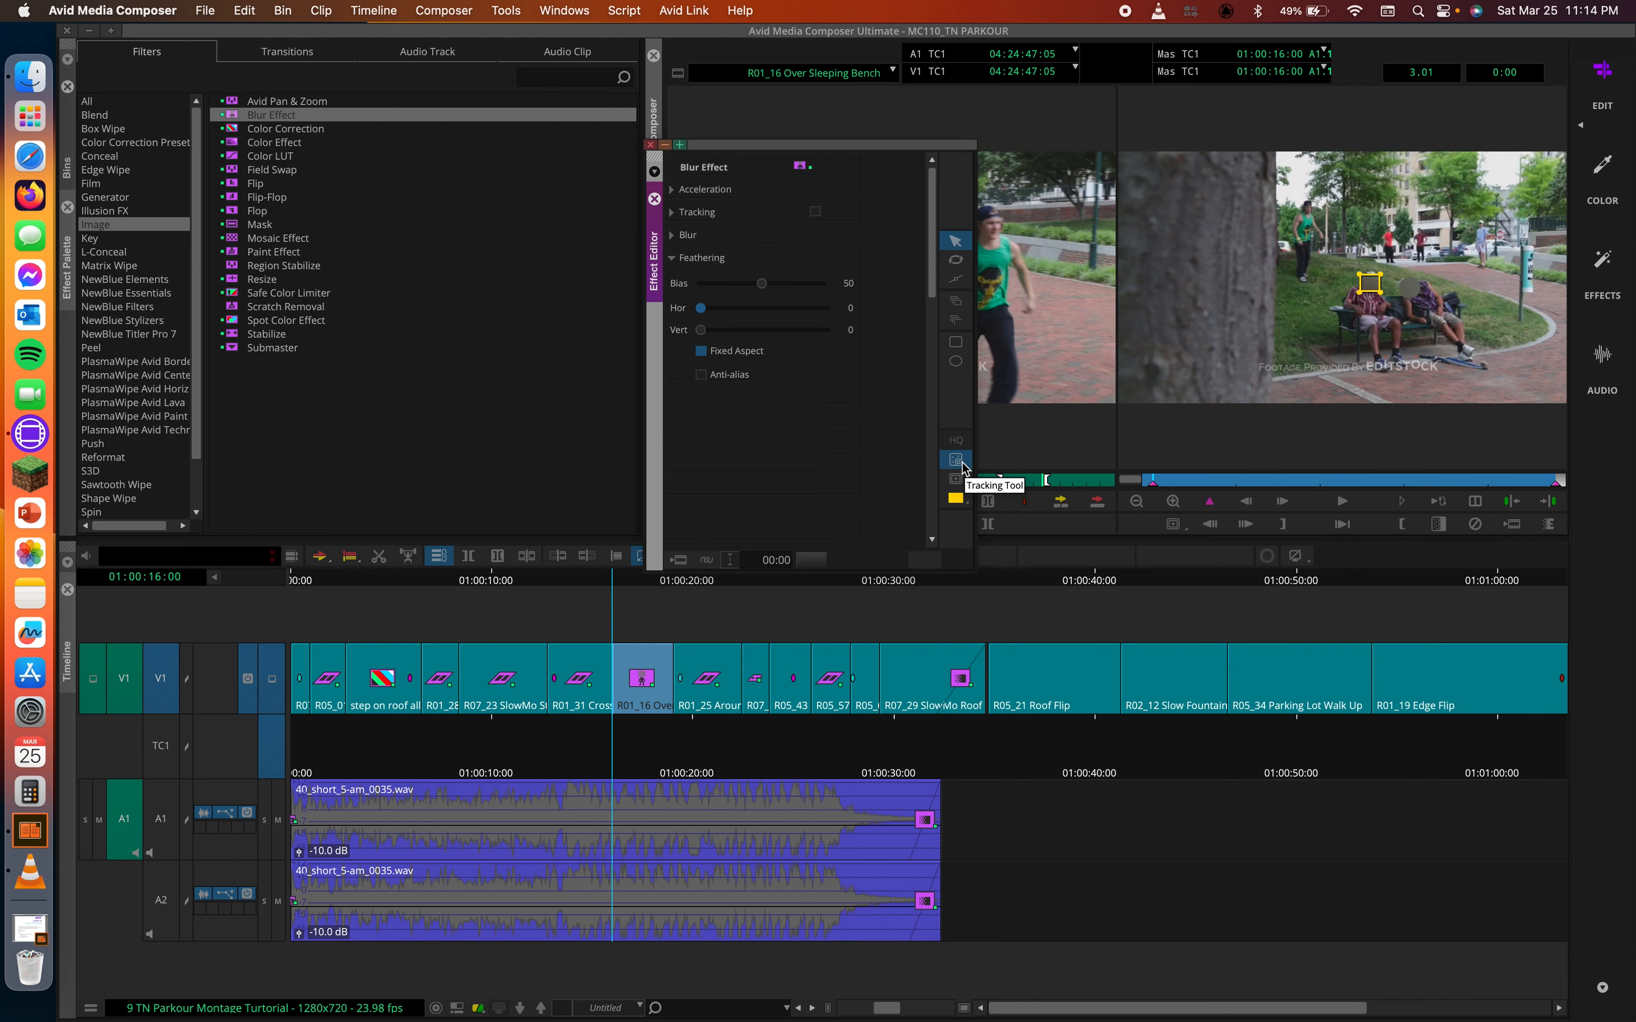
{"action": "left_click", "coordinate": [963, 466]}
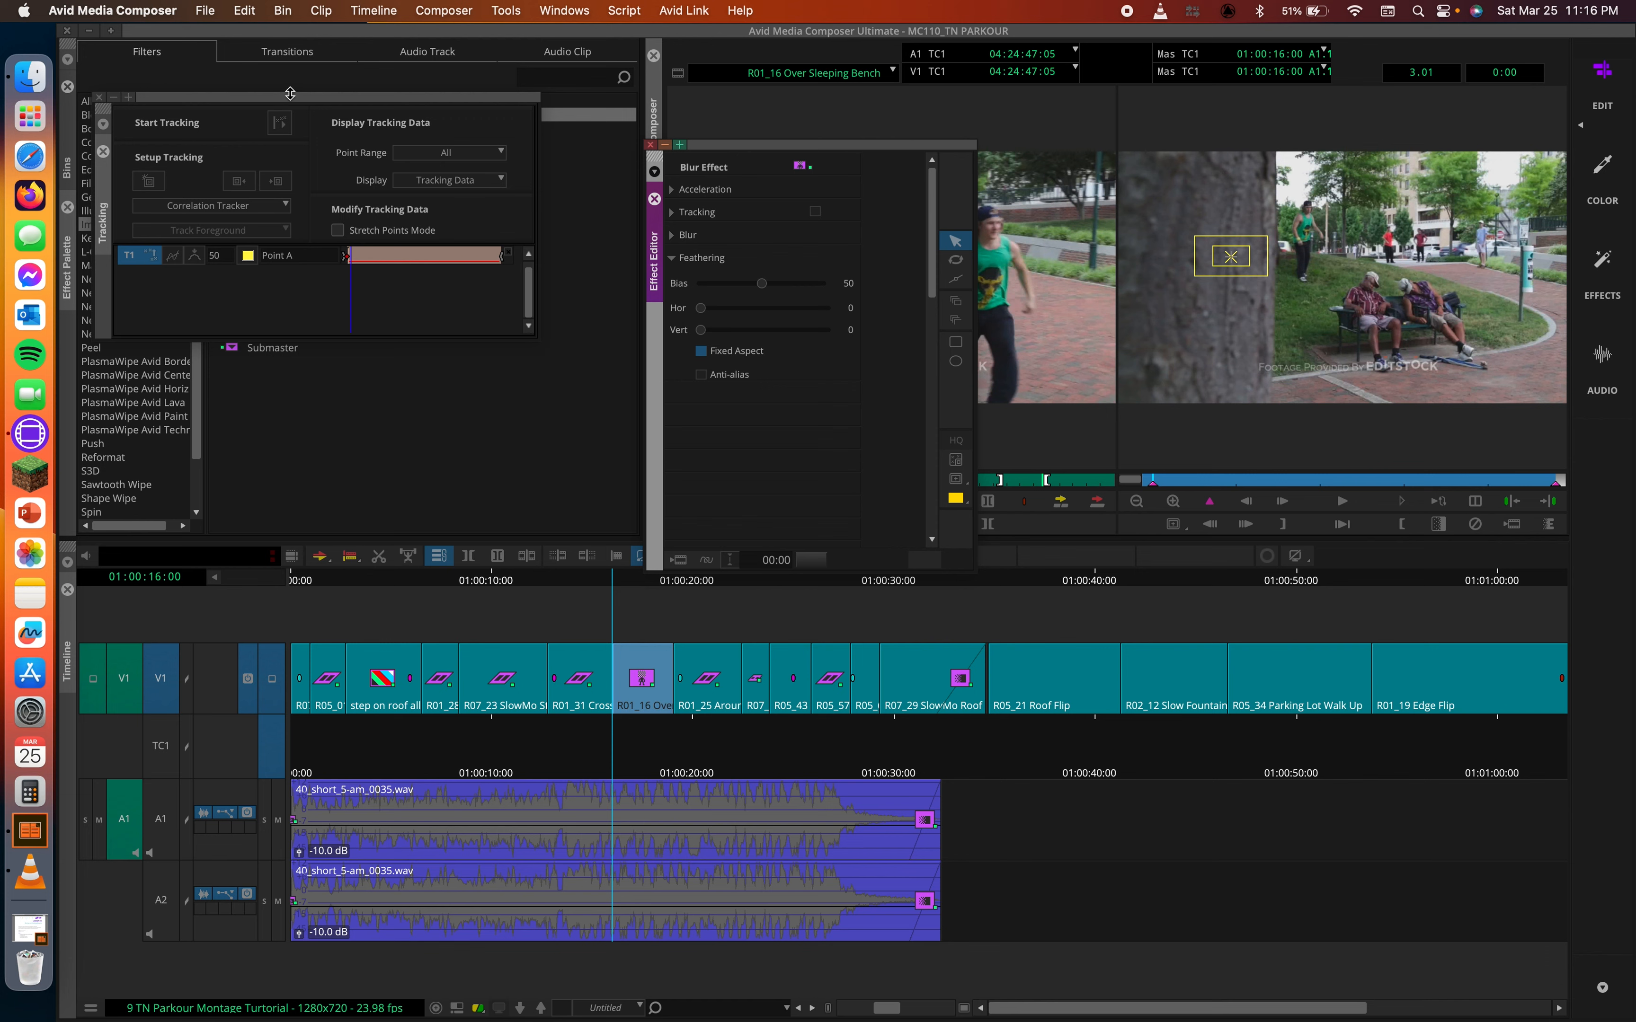
{"action": "left_click_drag", "start_coordinate": [277, 108], "coordinate": [769, 588]}
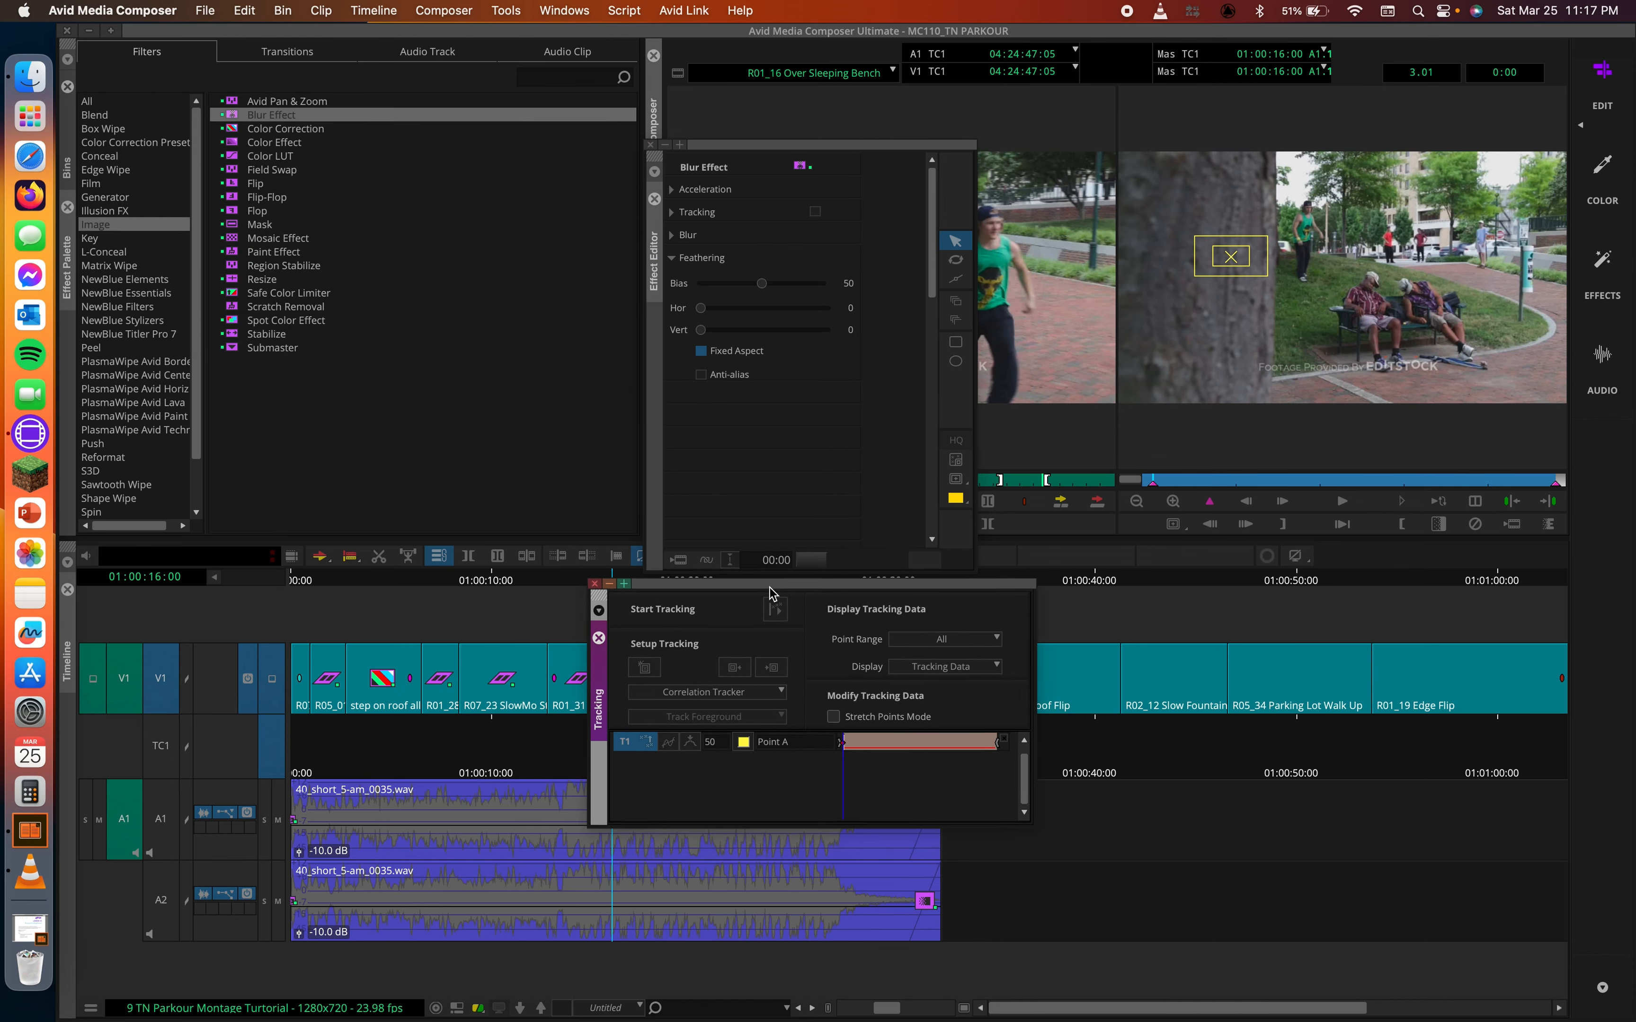
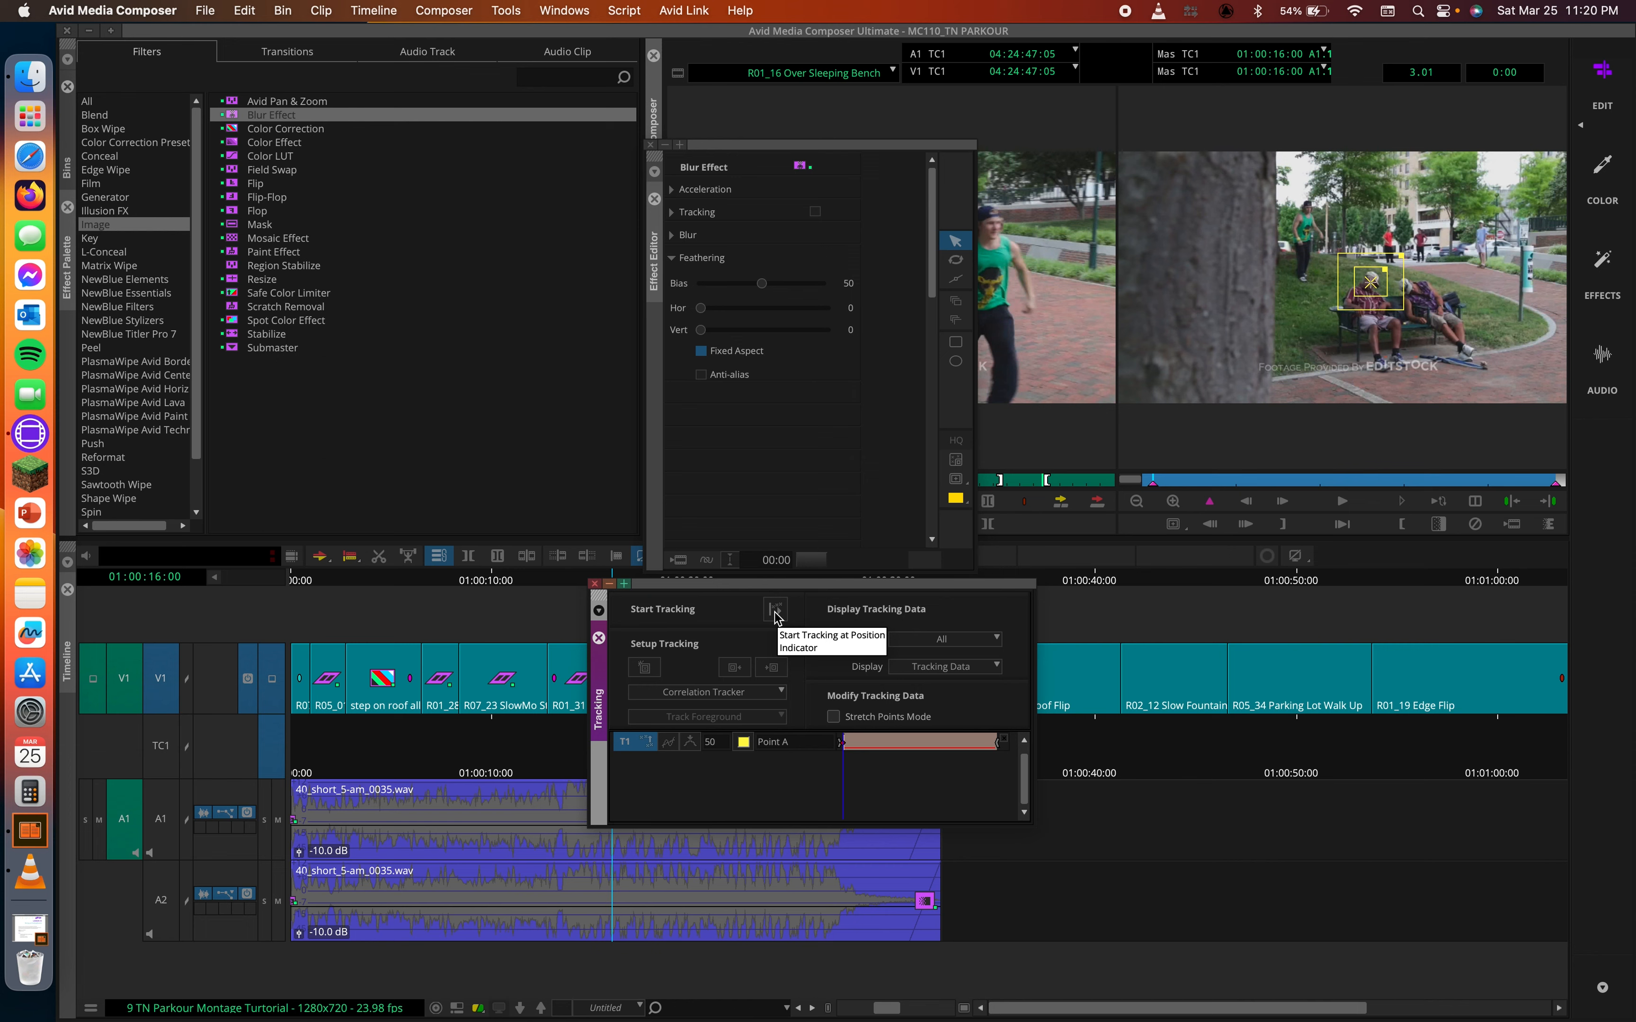
{"action": "left_click", "coordinate": [775, 611]}
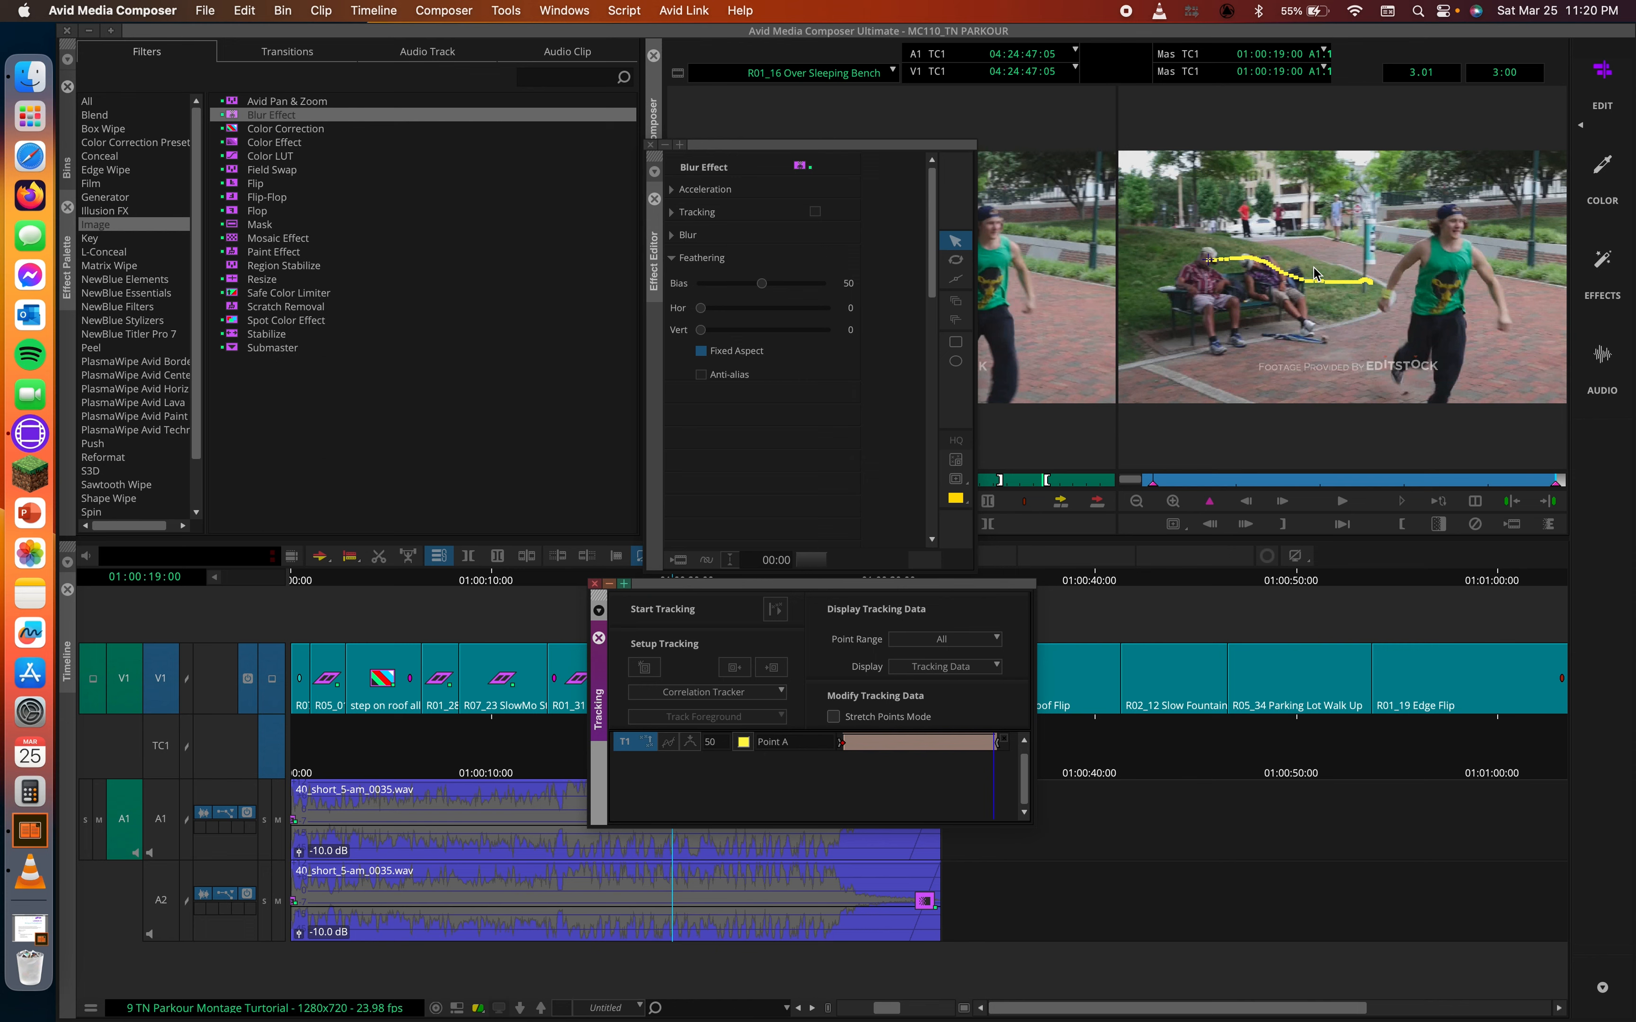
{"action": "left_click", "coordinate": [594, 584]}
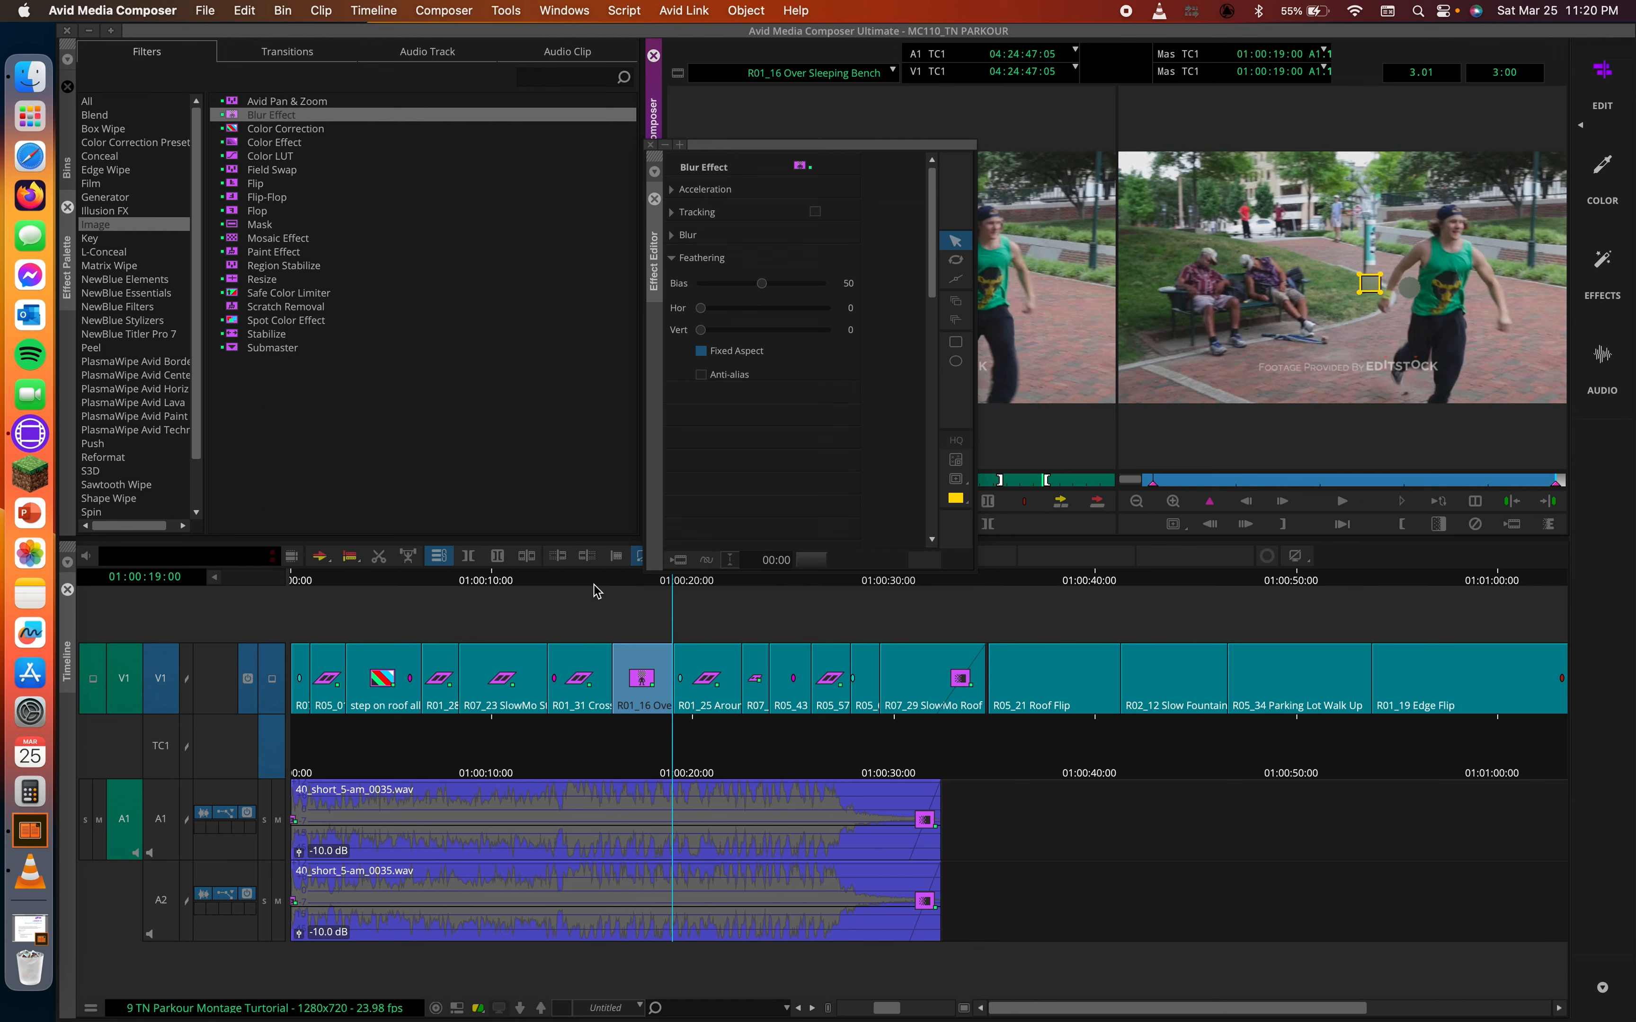
Step: Assign tracker T1 Point A to the rectangular blur shape and scrub through the segment to check that it follows the face
{"action": "left_click", "coordinate": [671, 213]}
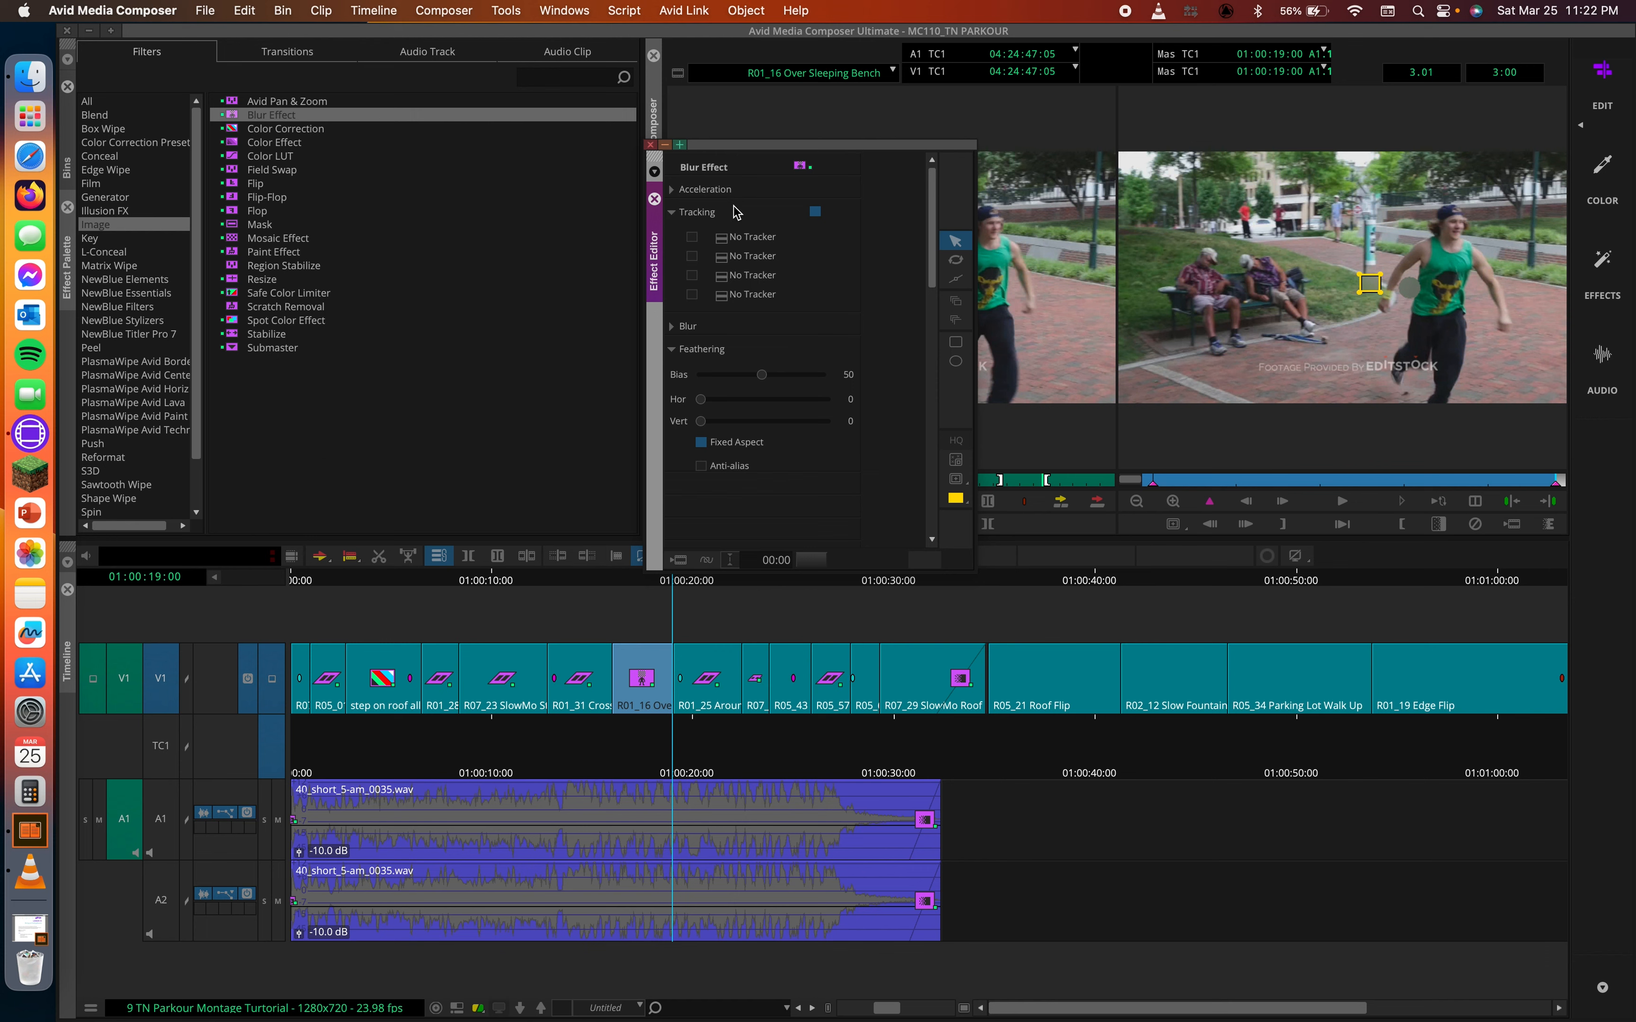
{"action": "left_click", "coordinate": [735, 243]}
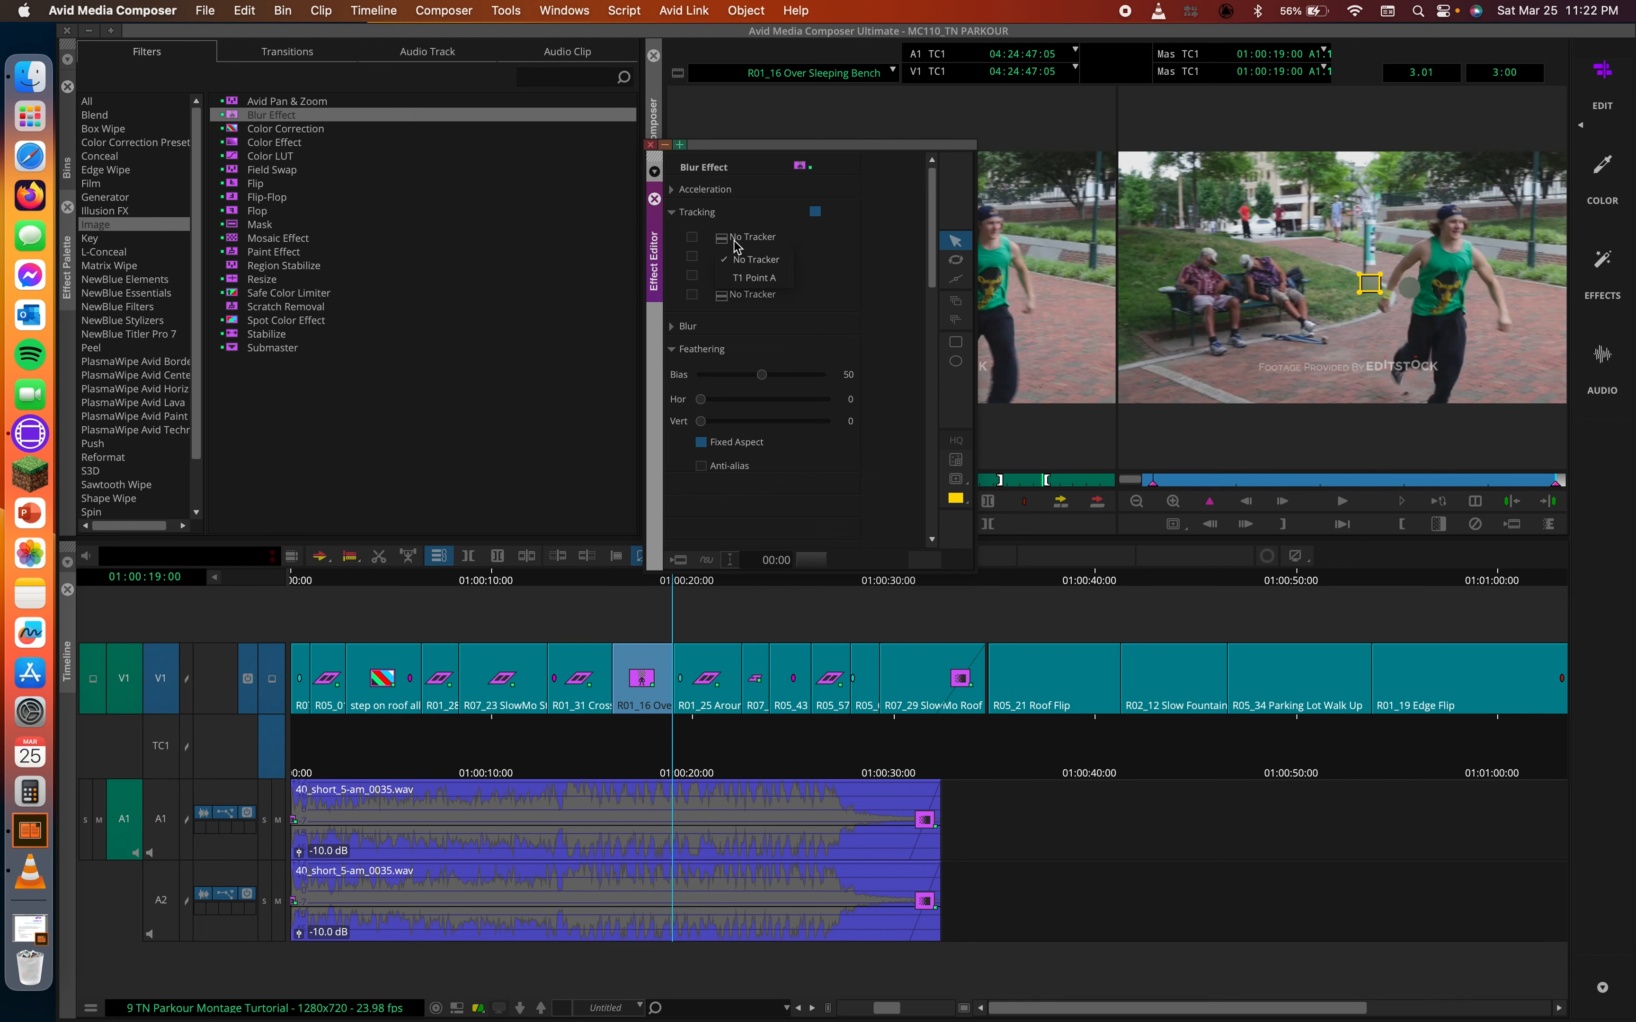
{"action": "left_click", "coordinate": [761, 282]}
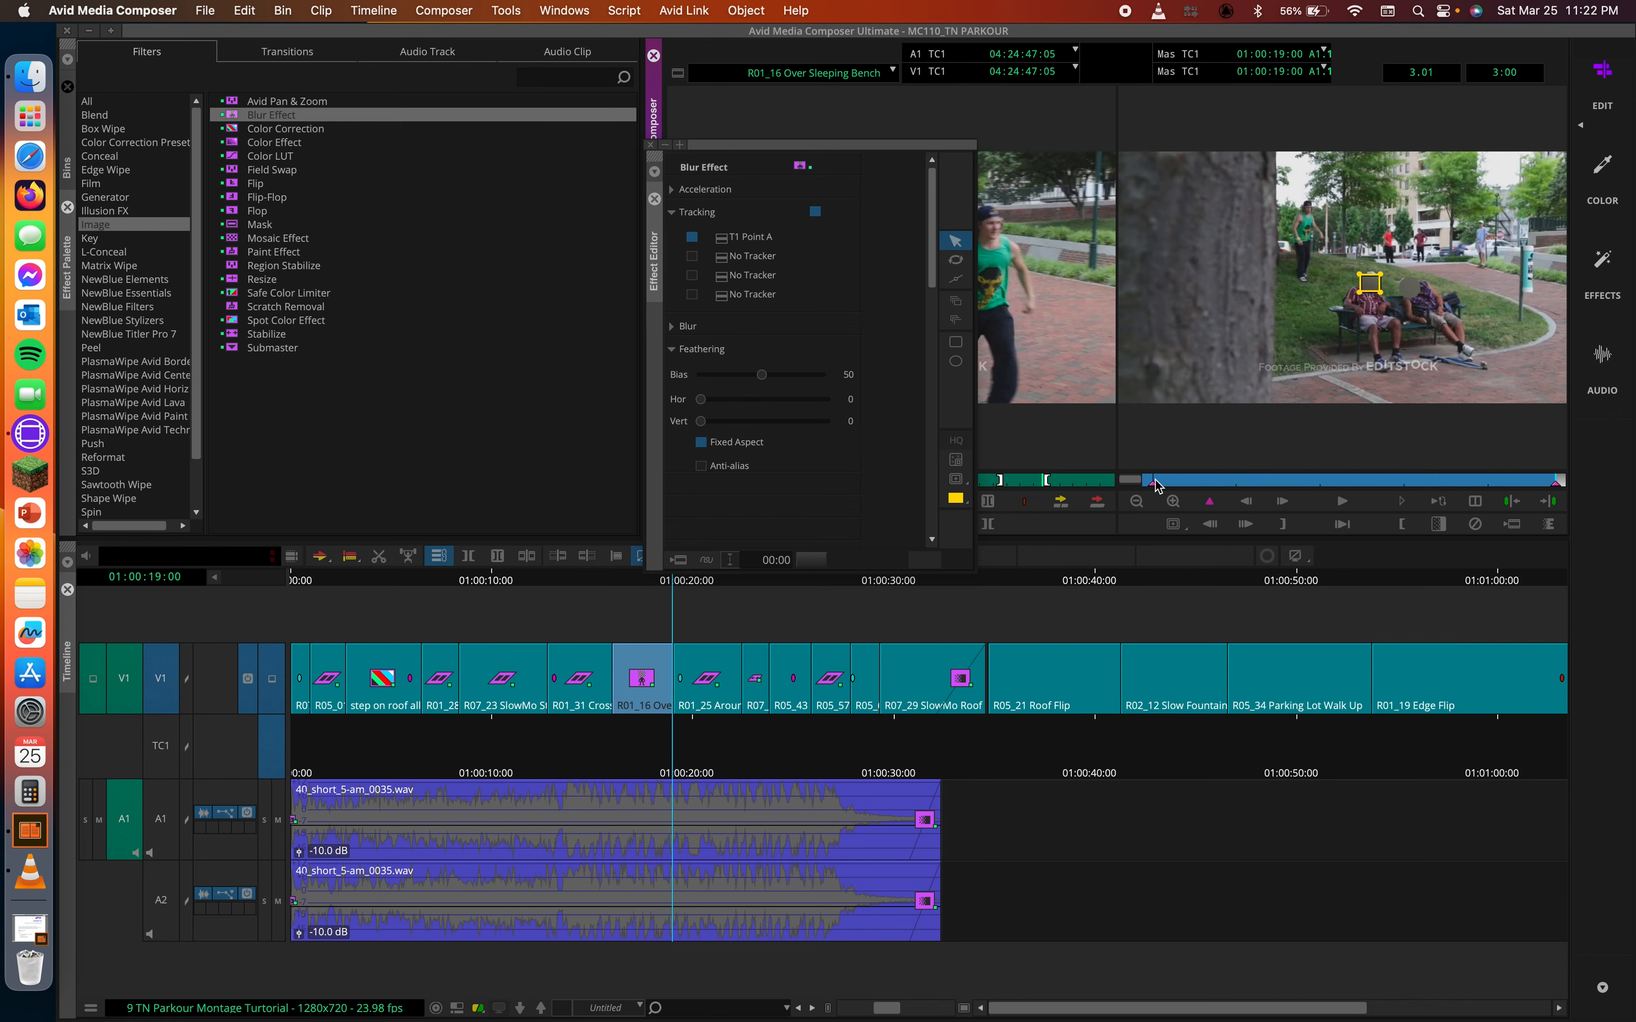
{"action": "left_click_drag", "start_coordinate": [1162, 481], "coordinate": [1424, 464]}
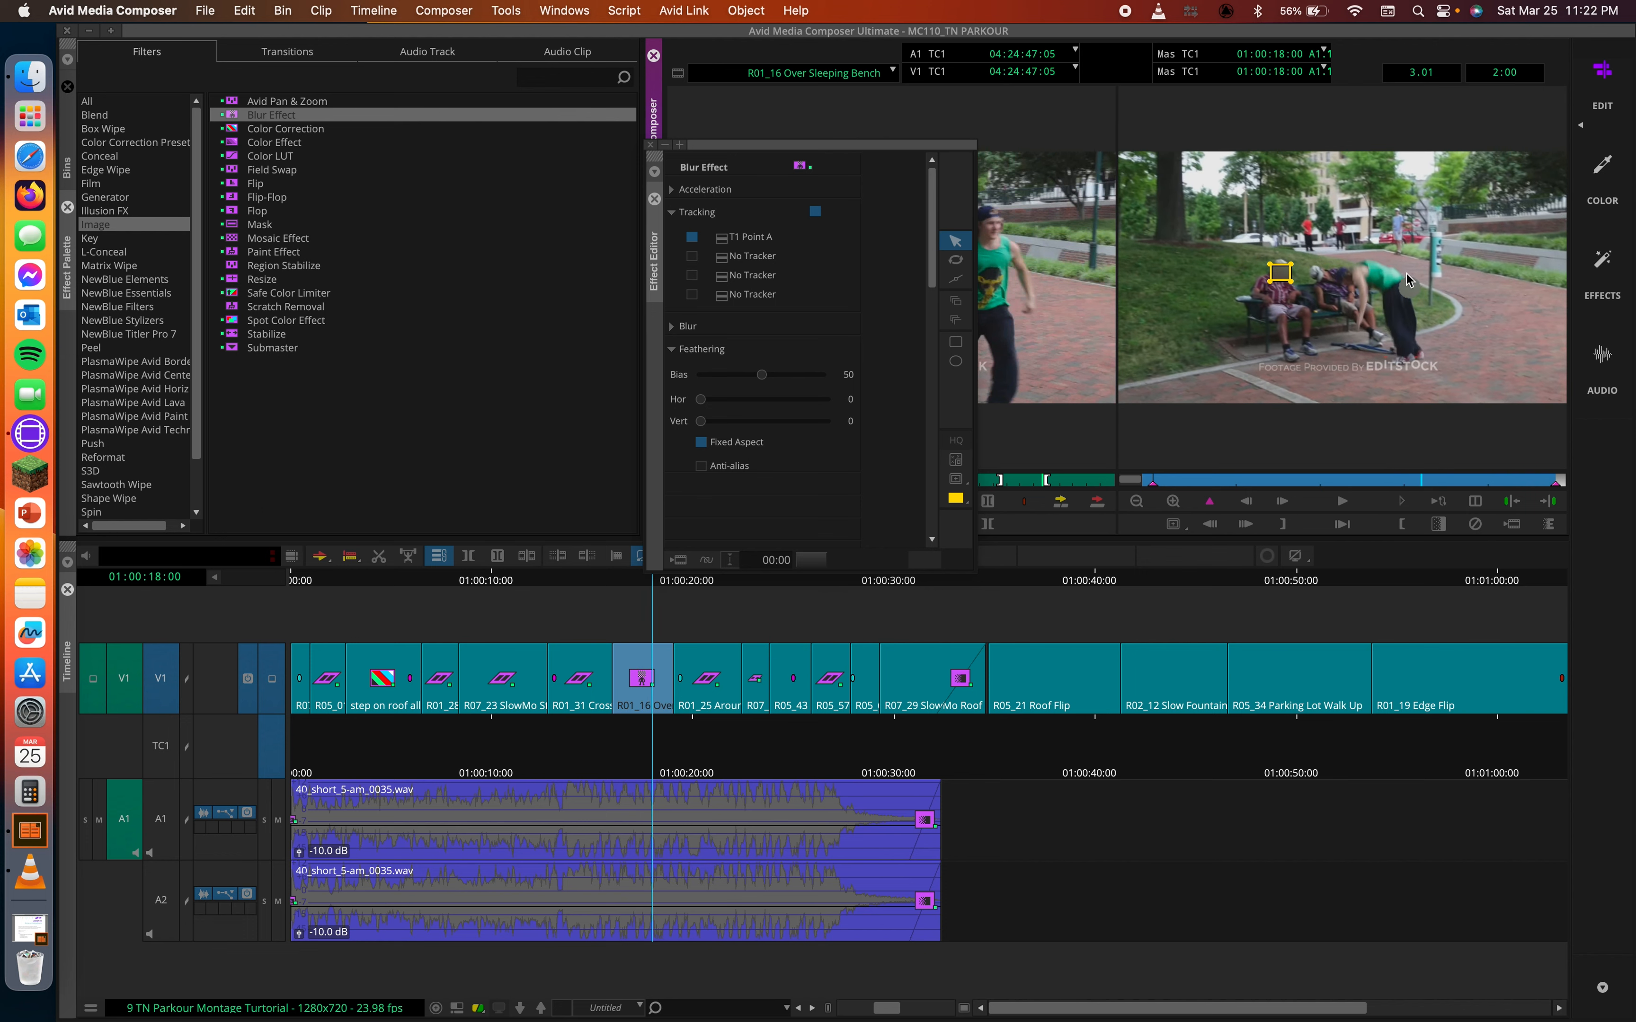
{"action": "left_click_drag", "start_coordinate": [1315, 481], "coordinate": [1110, 479]}
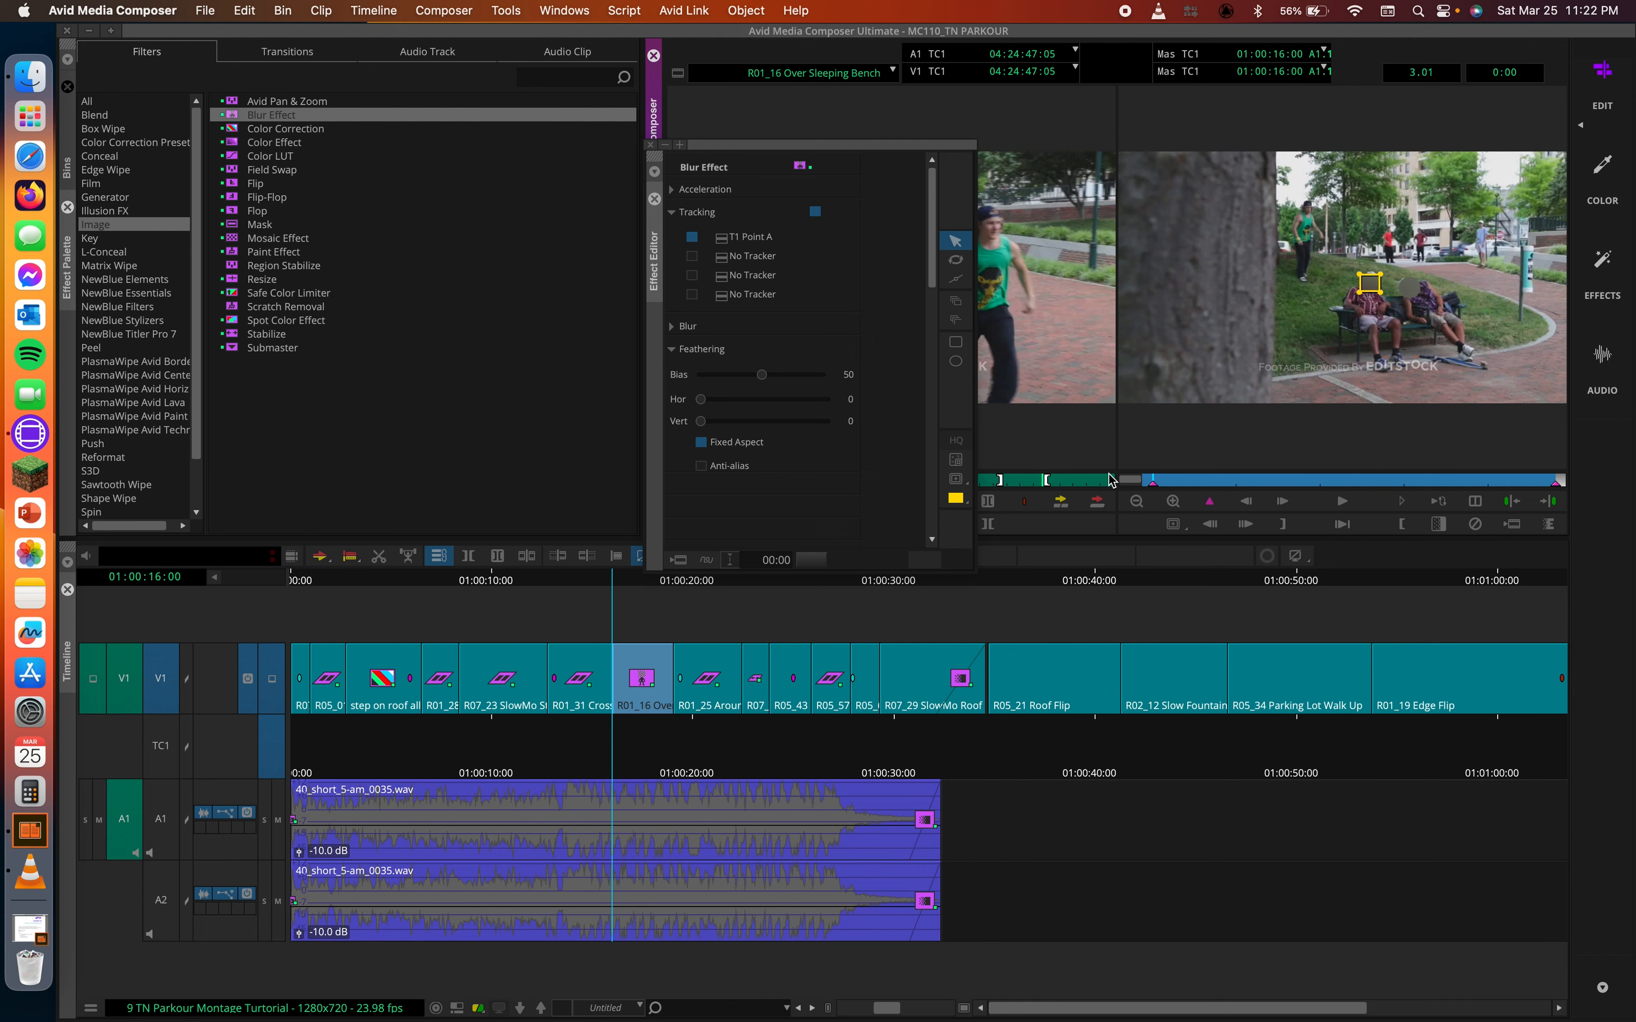
Step: Review Point A's motion path in the Tracking window and close the window
{"action": "left_click", "coordinate": [963, 479]}
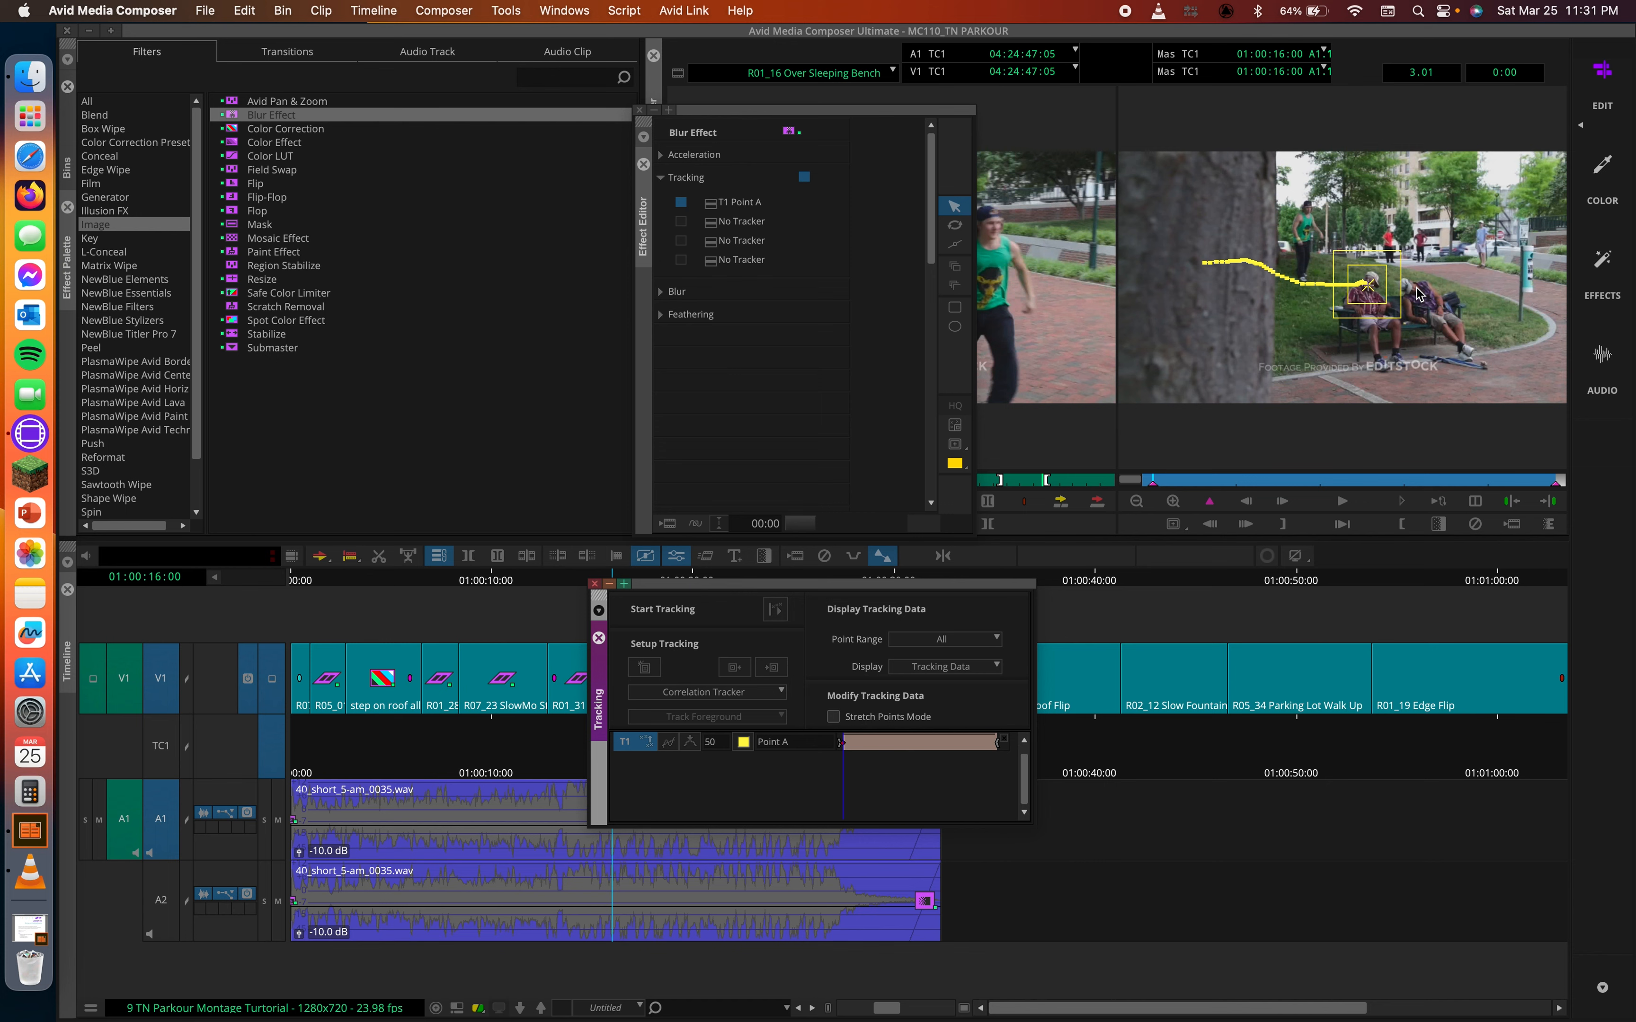
{"action": "left_click", "coordinate": [897, 376]}
{"action": "left_click", "coordinate": [594, 584]}
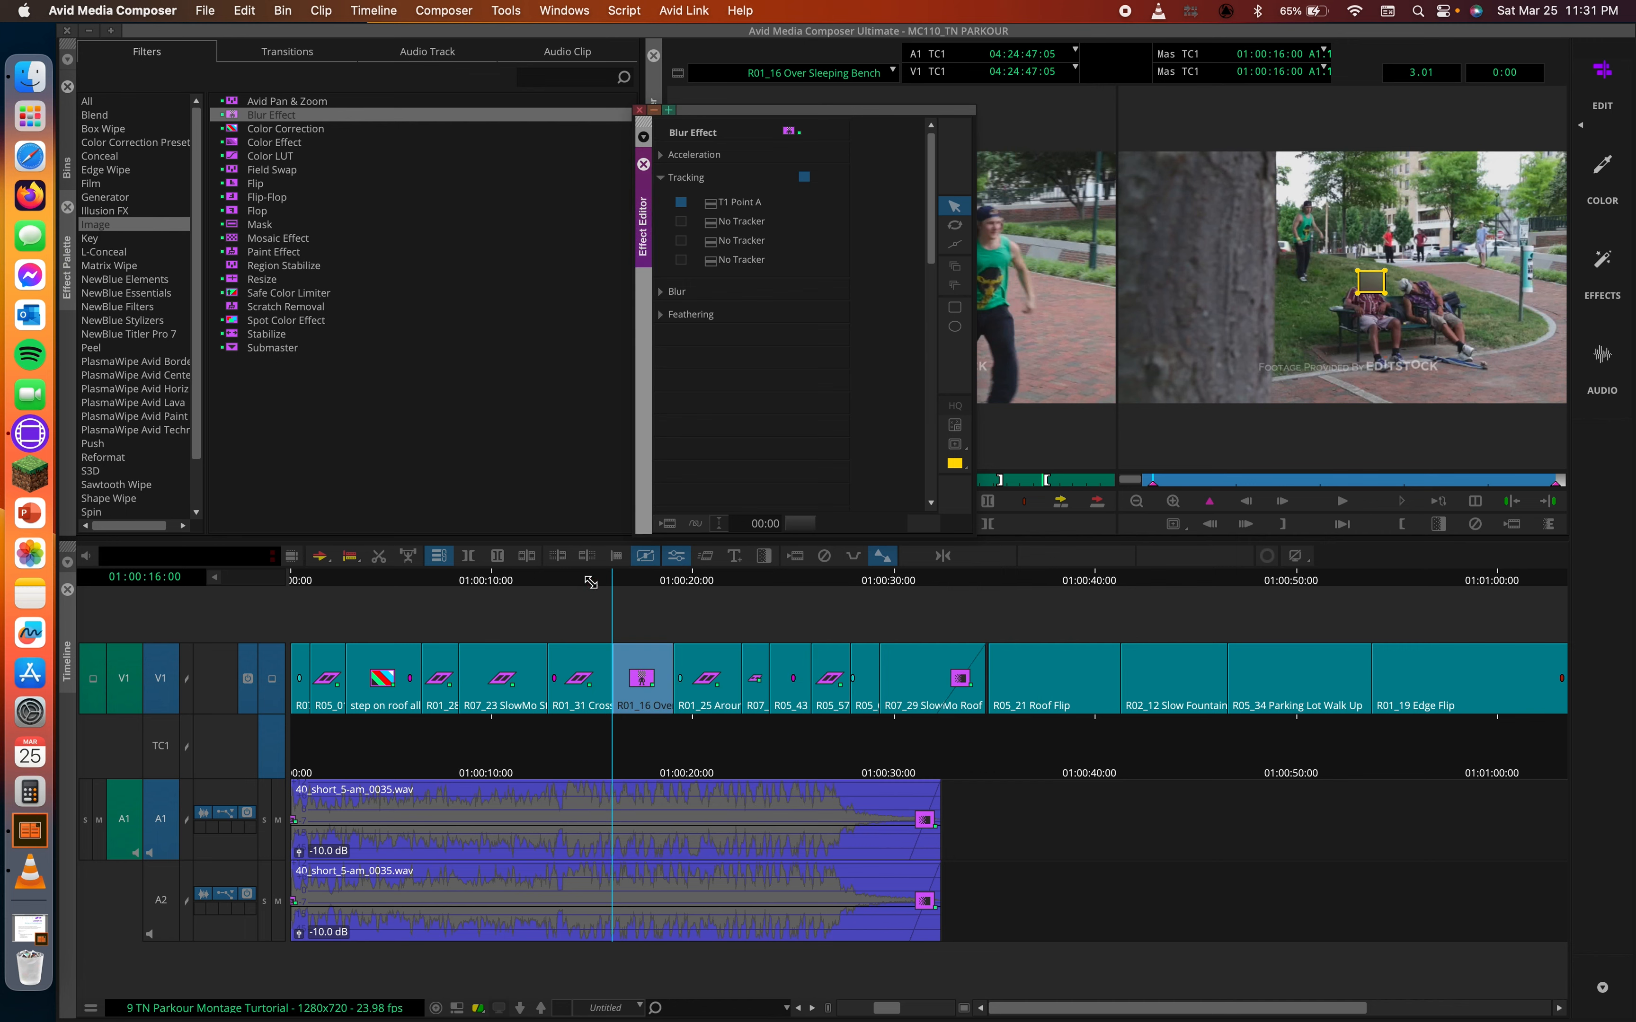
Step: Draw a small oval blur shape over the second seated man's head at 01:00:16:00
{"action": "left_click", "coordinate": [954, 327]}
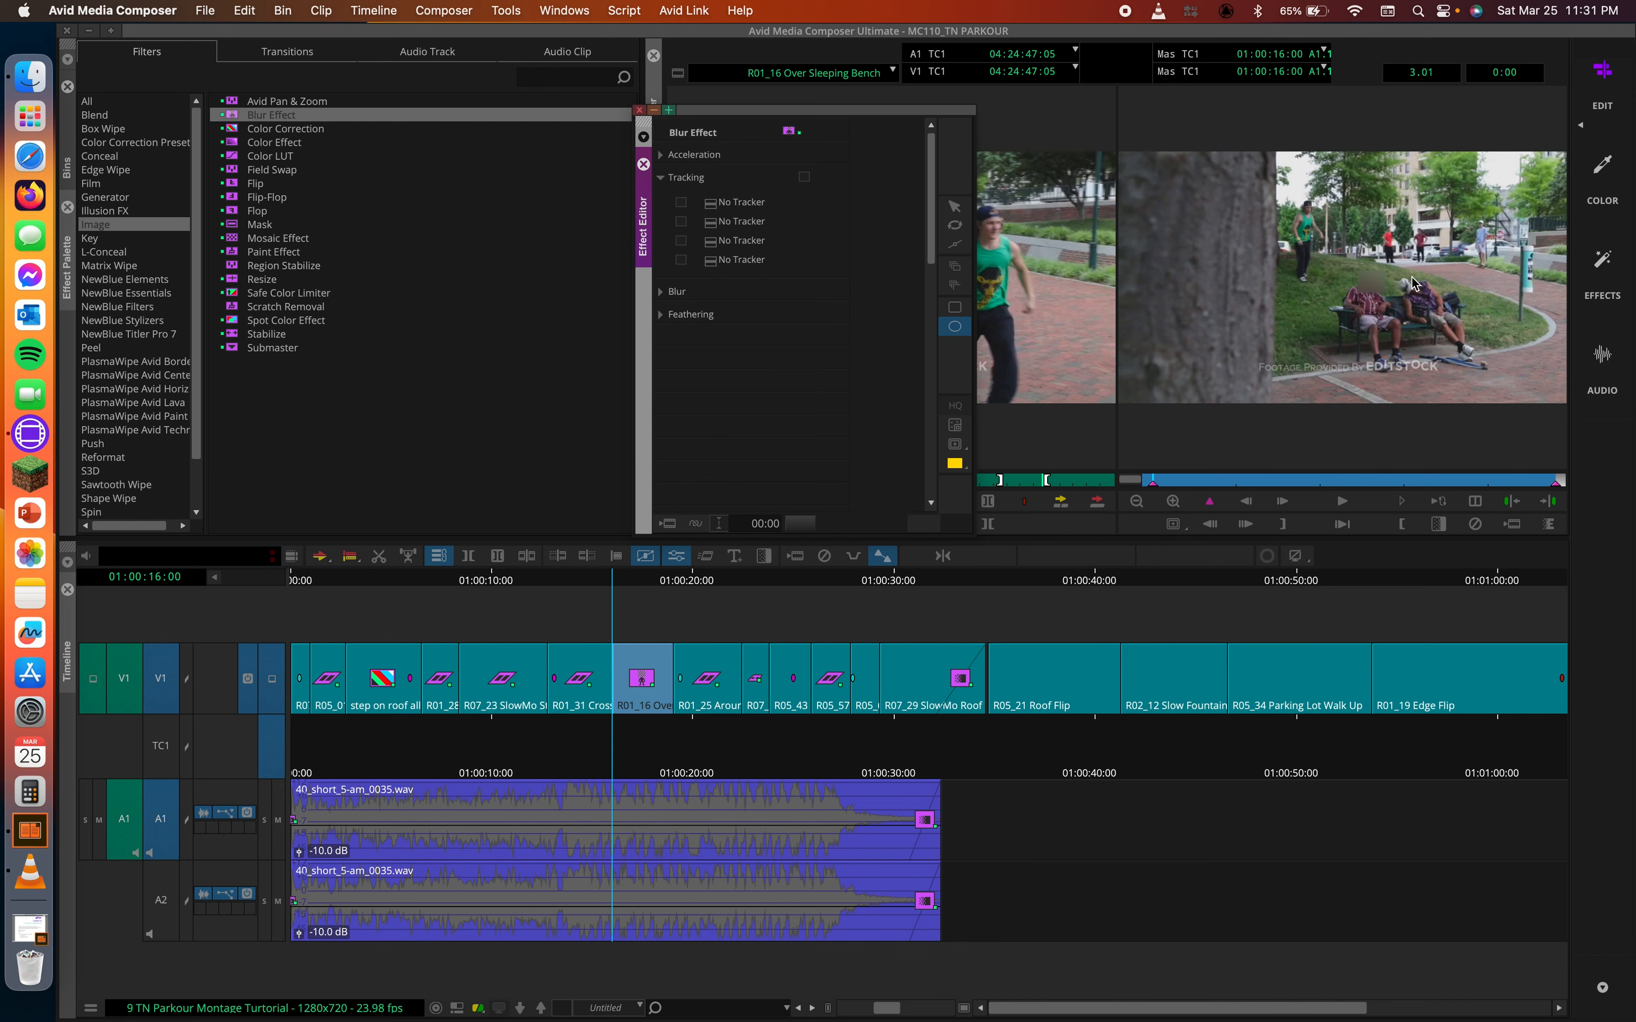
{"action": "left_click_drag", "start_coordinate": [1396, 273], "coordinate": [1426, 304]}
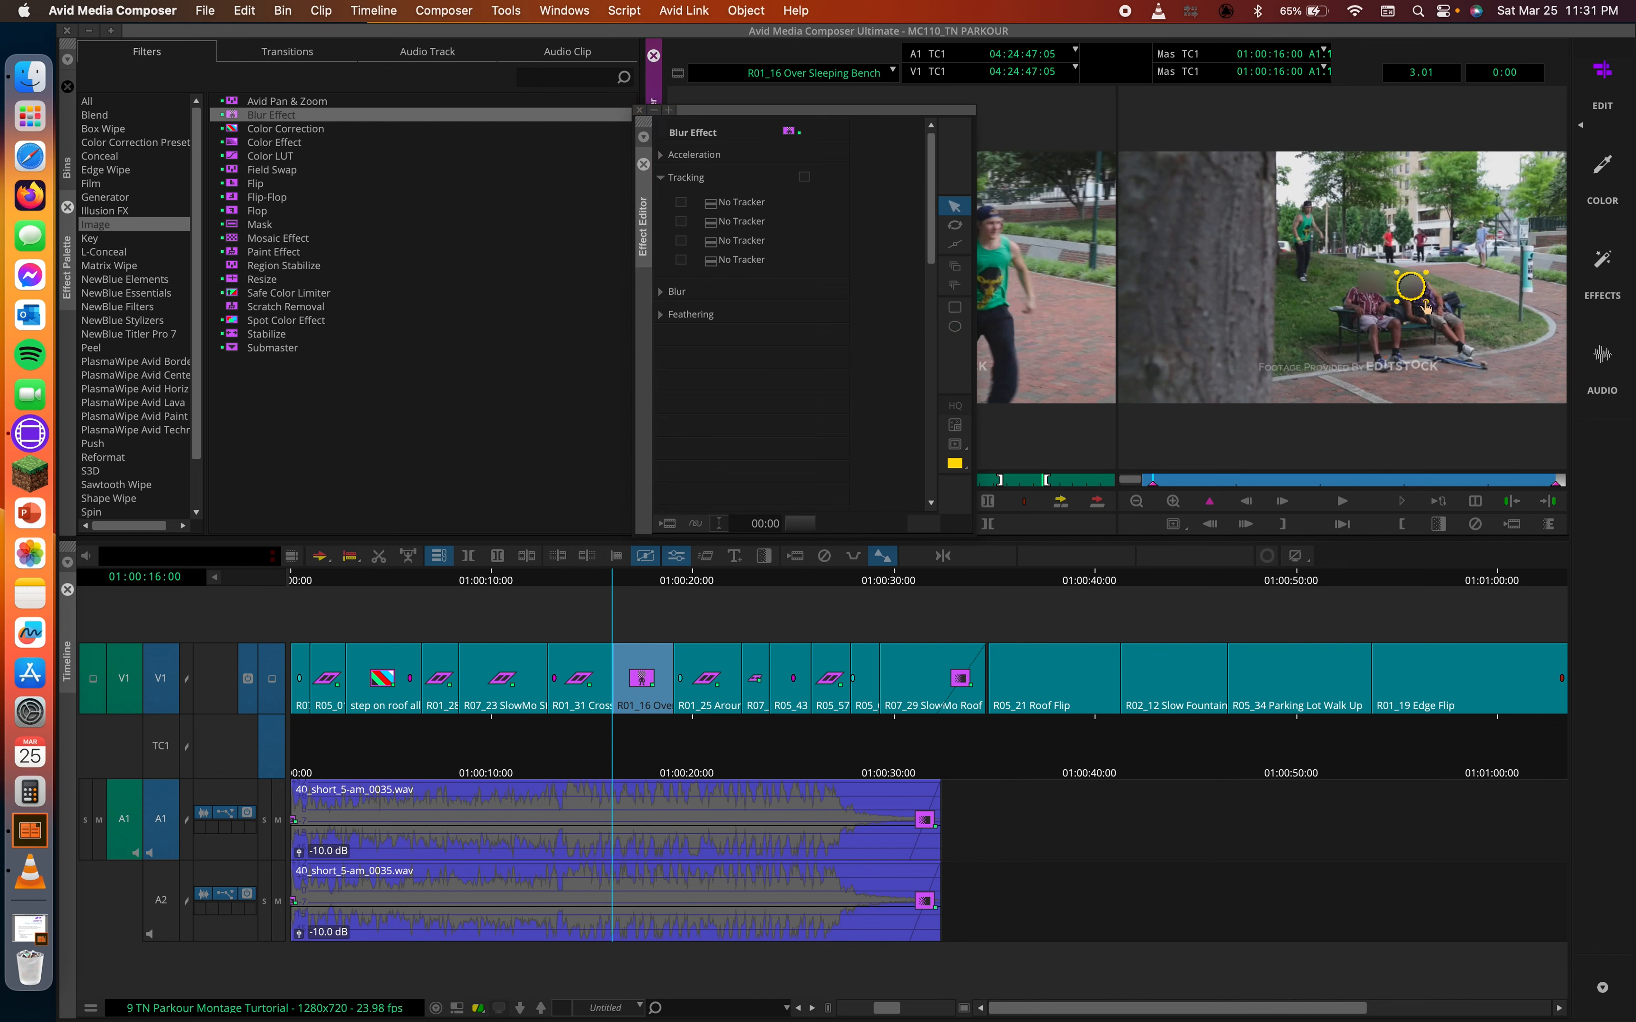
{"action": "left_click", "coordinate": [1408, 284]}
Step: Create a second tracker for the oval shape and fit its boxes around the second man's head
{"action": "left_click", "coordinate": [958, 427]}
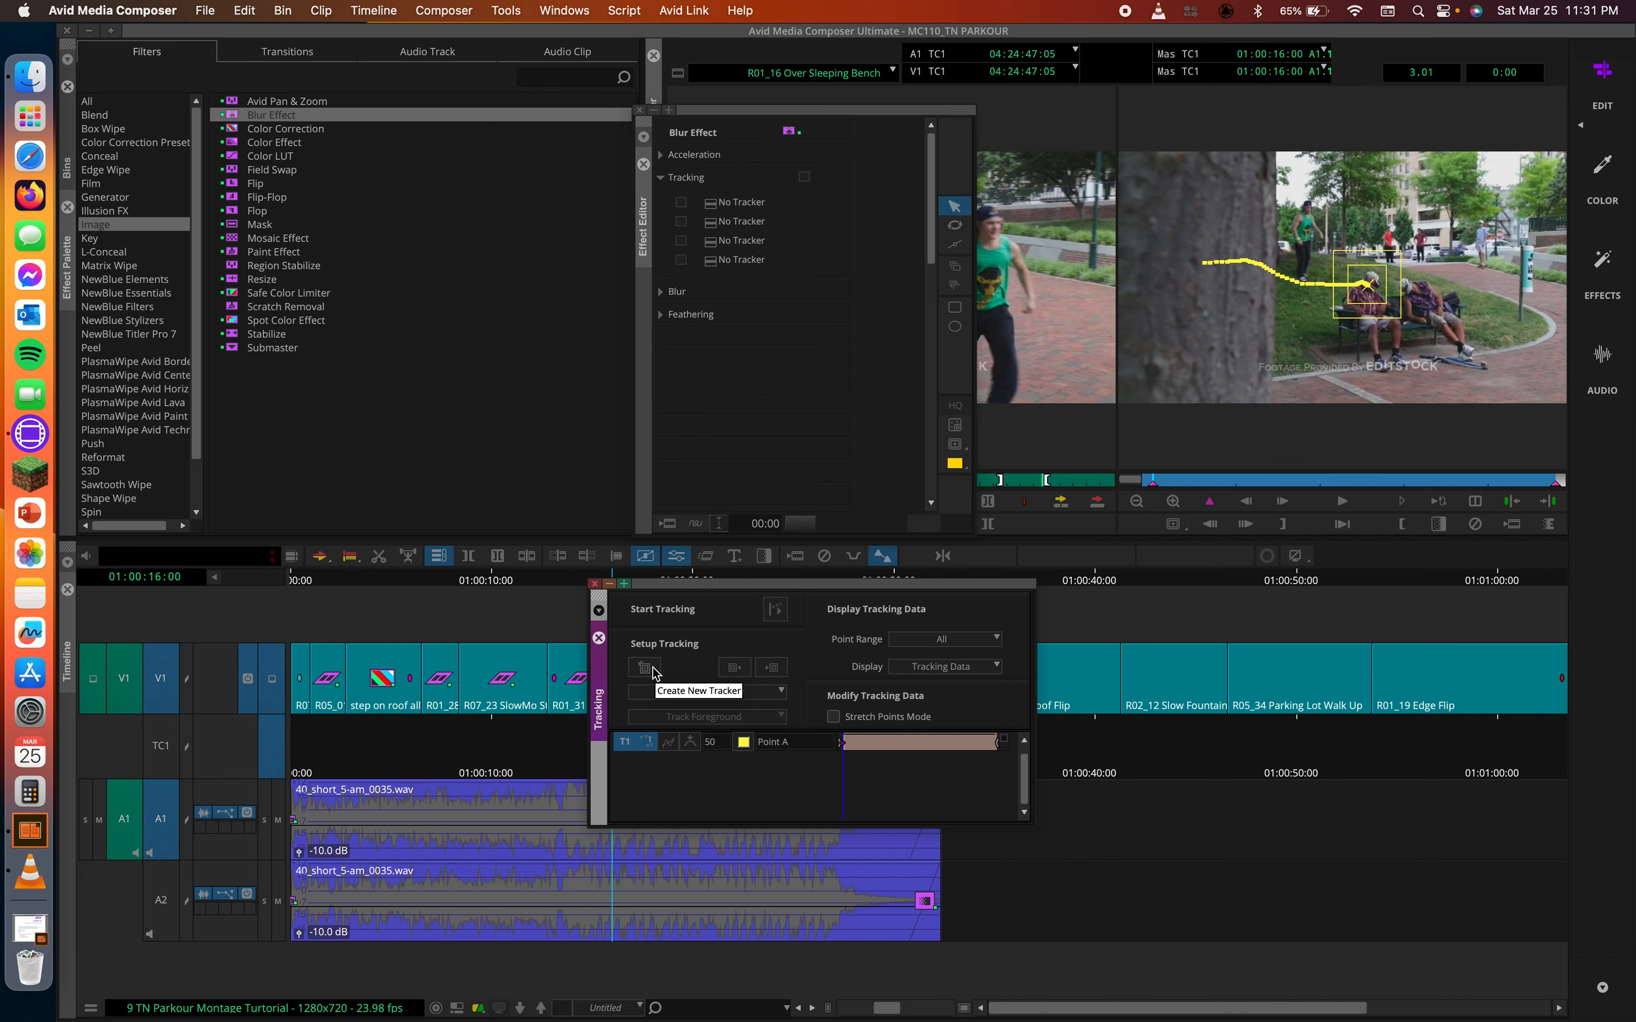
{"action": "left_click", "coordinate": [646, 668]}
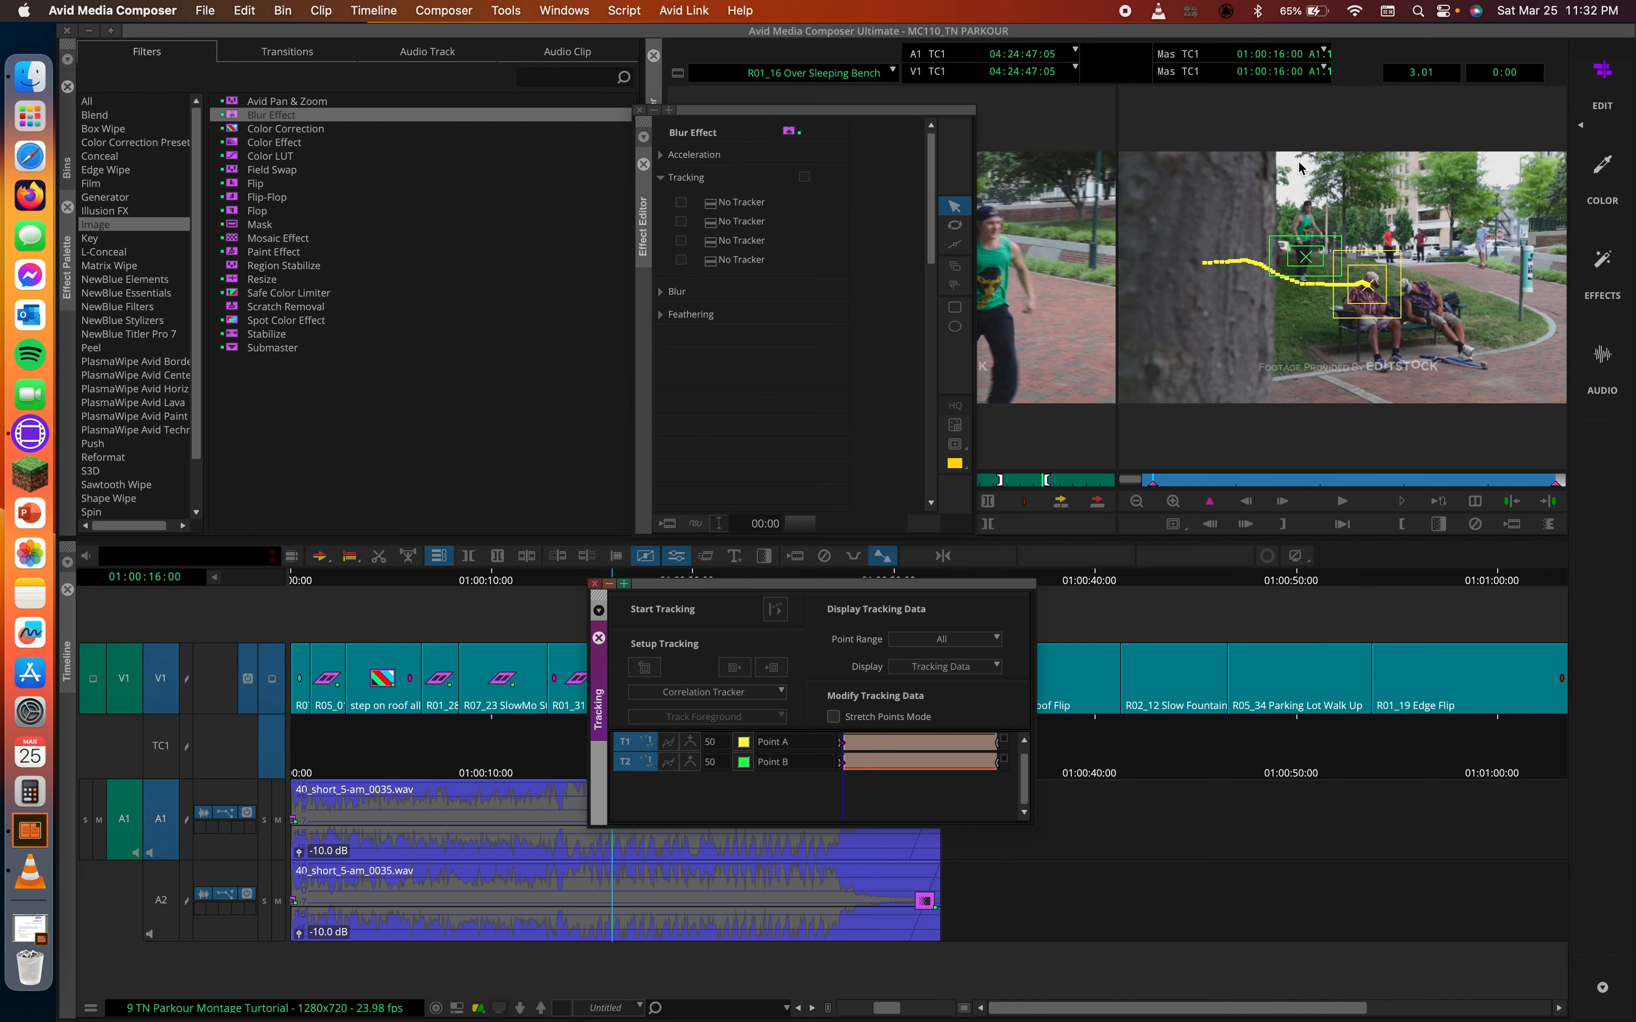
{"action": "left_click_drag", "start_coordinate": [1306, 256], "coordinate": [1445, 257]}
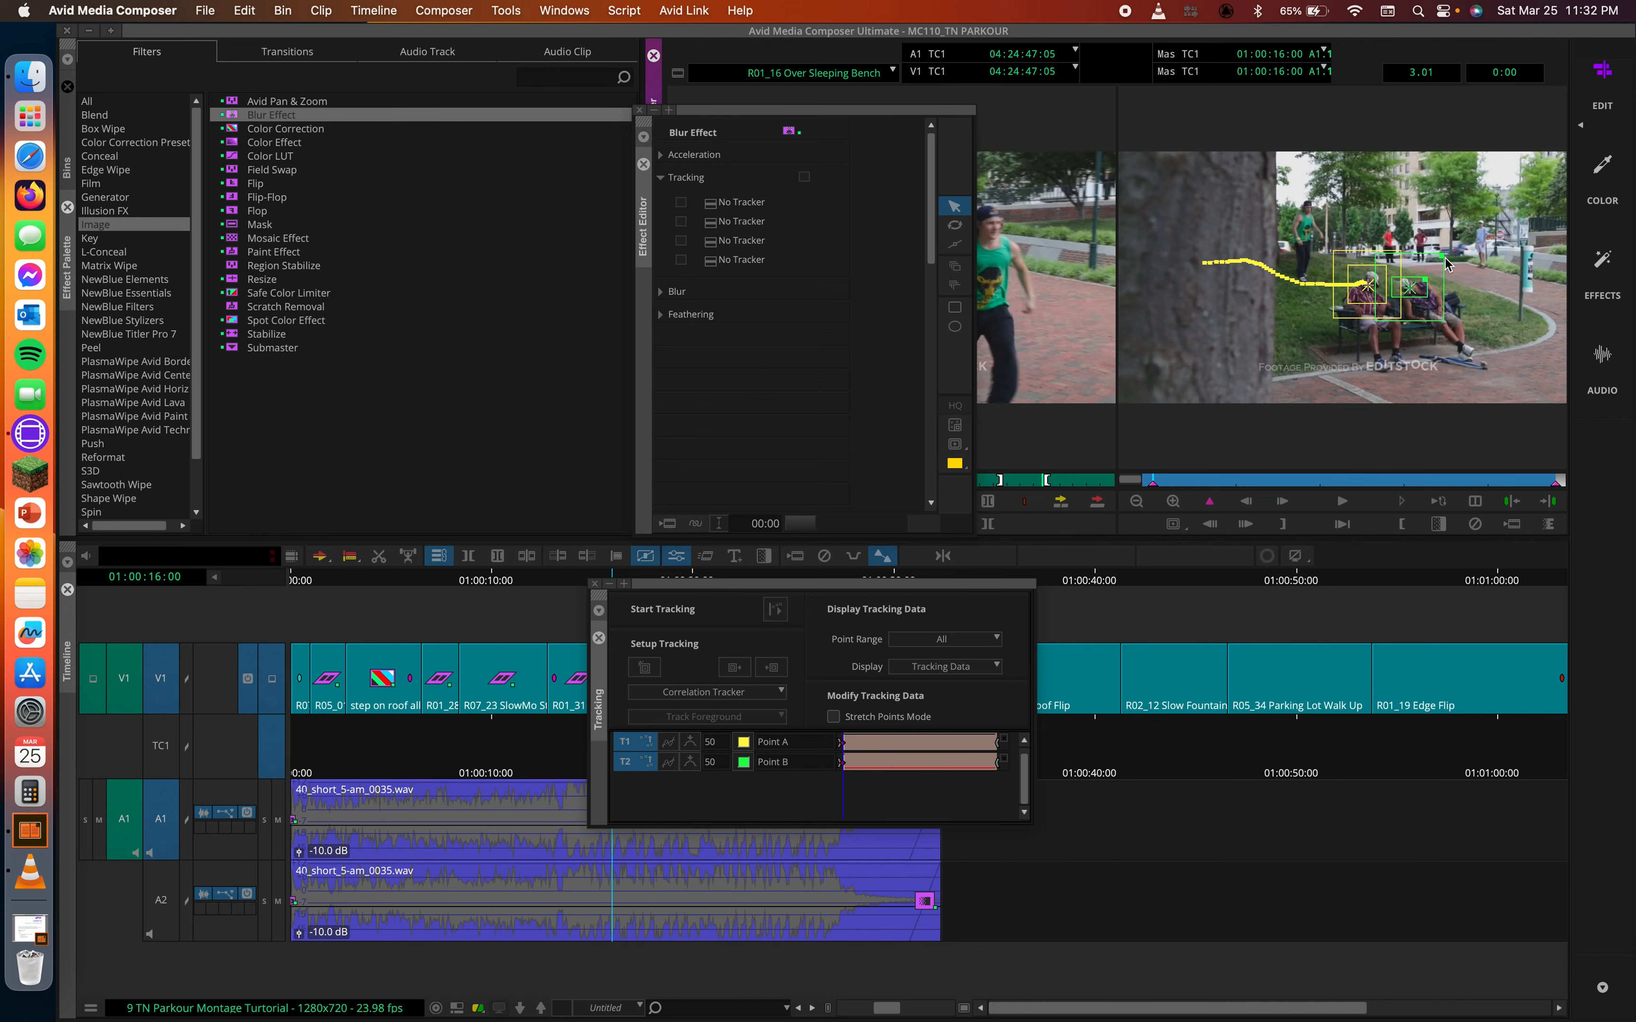
{"action": "left_click_drag", "start_coordinate": [1432, 272], "coordinate": [1429, 268]}
{"action": "left_click", "coordinate": [1406, 292]}
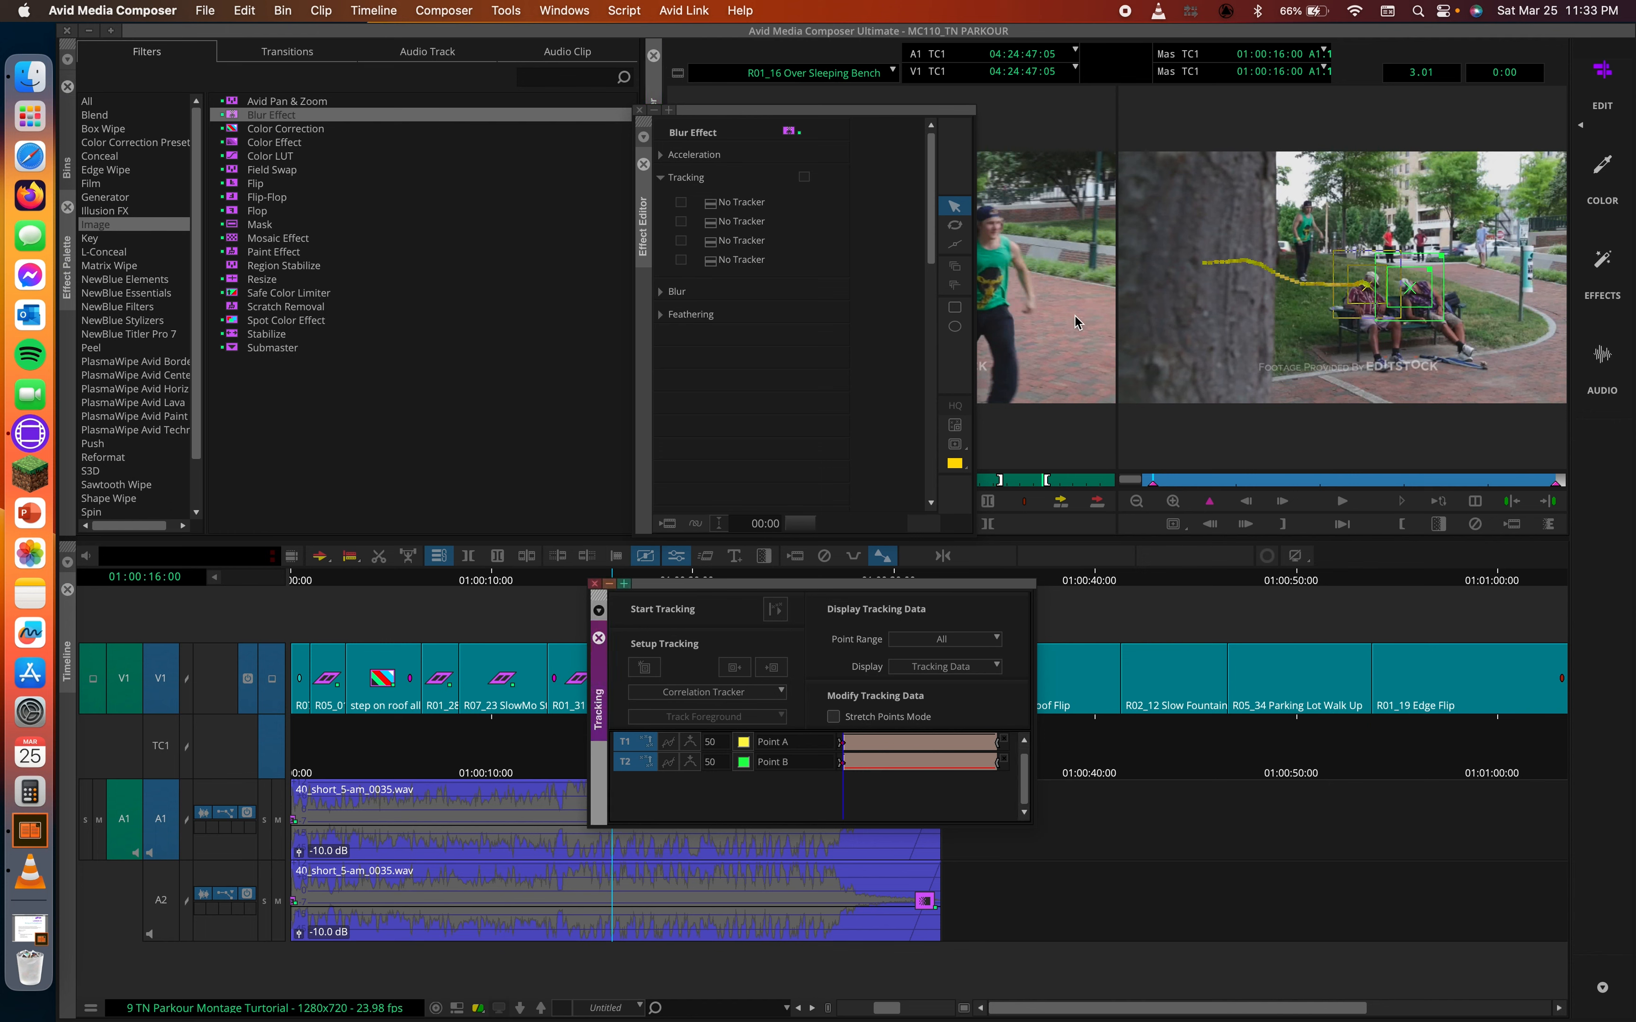
Step: Disable tracker T1, track Point B through the segment, and re-enable T1
{"action": "left_click", "coordinate": [626, 743]}
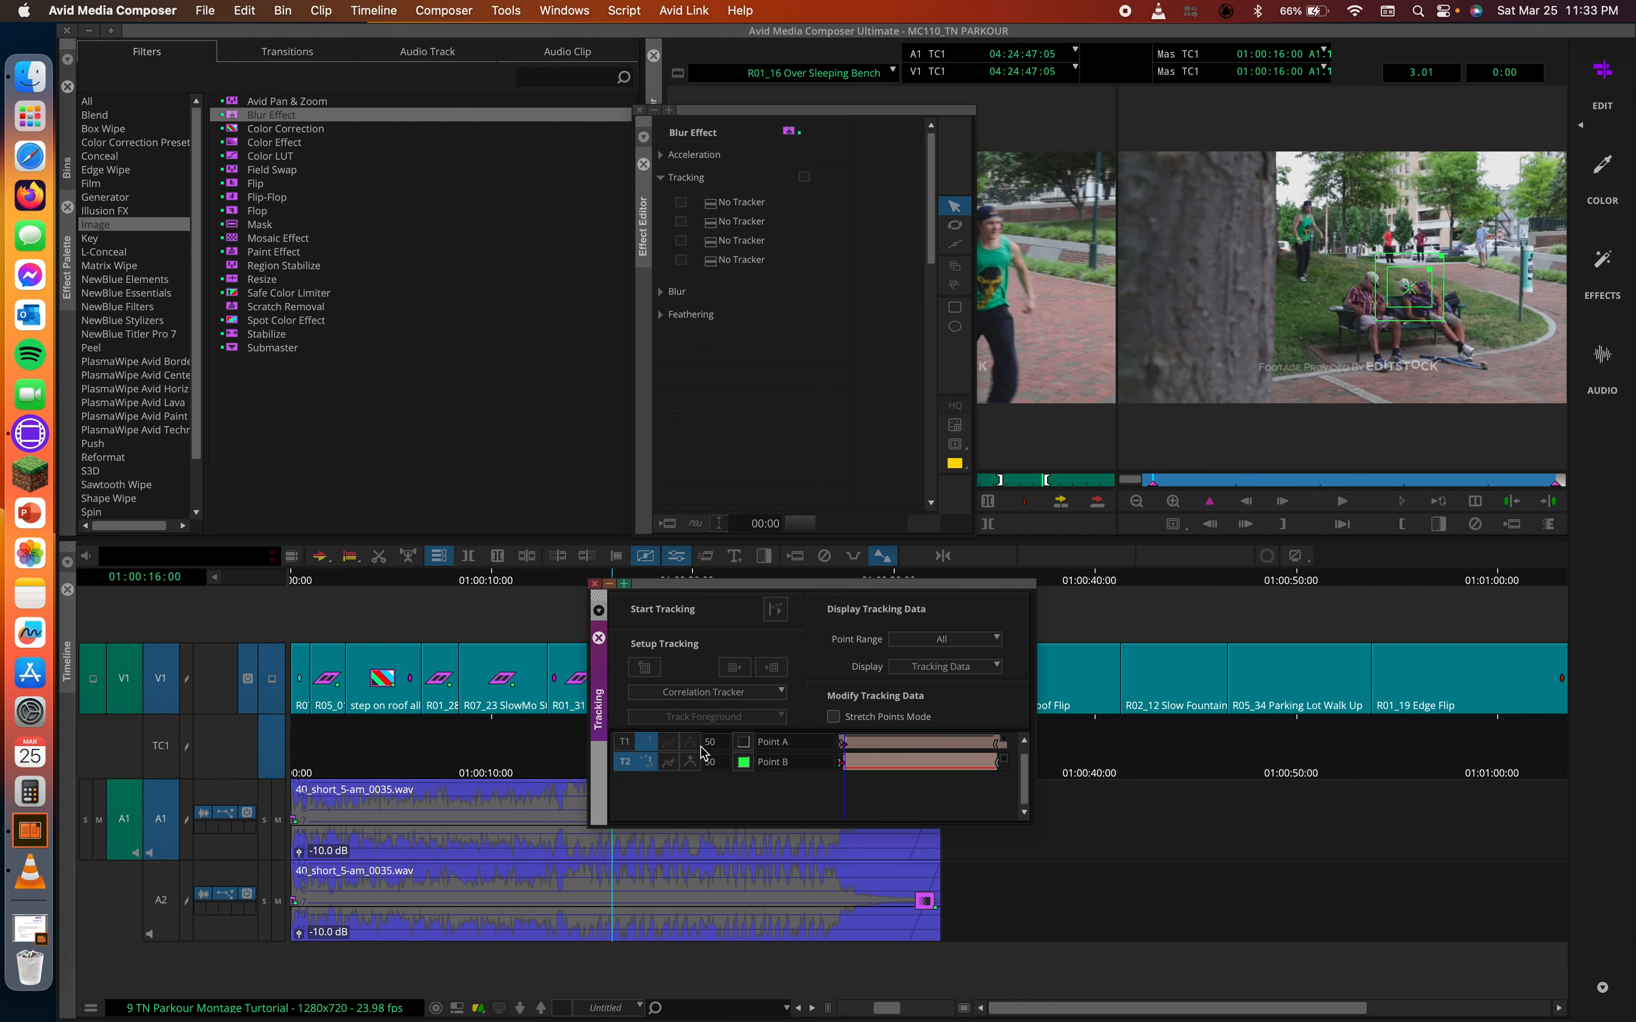
{"action": "left_click", "coordinate": [775, 611]}
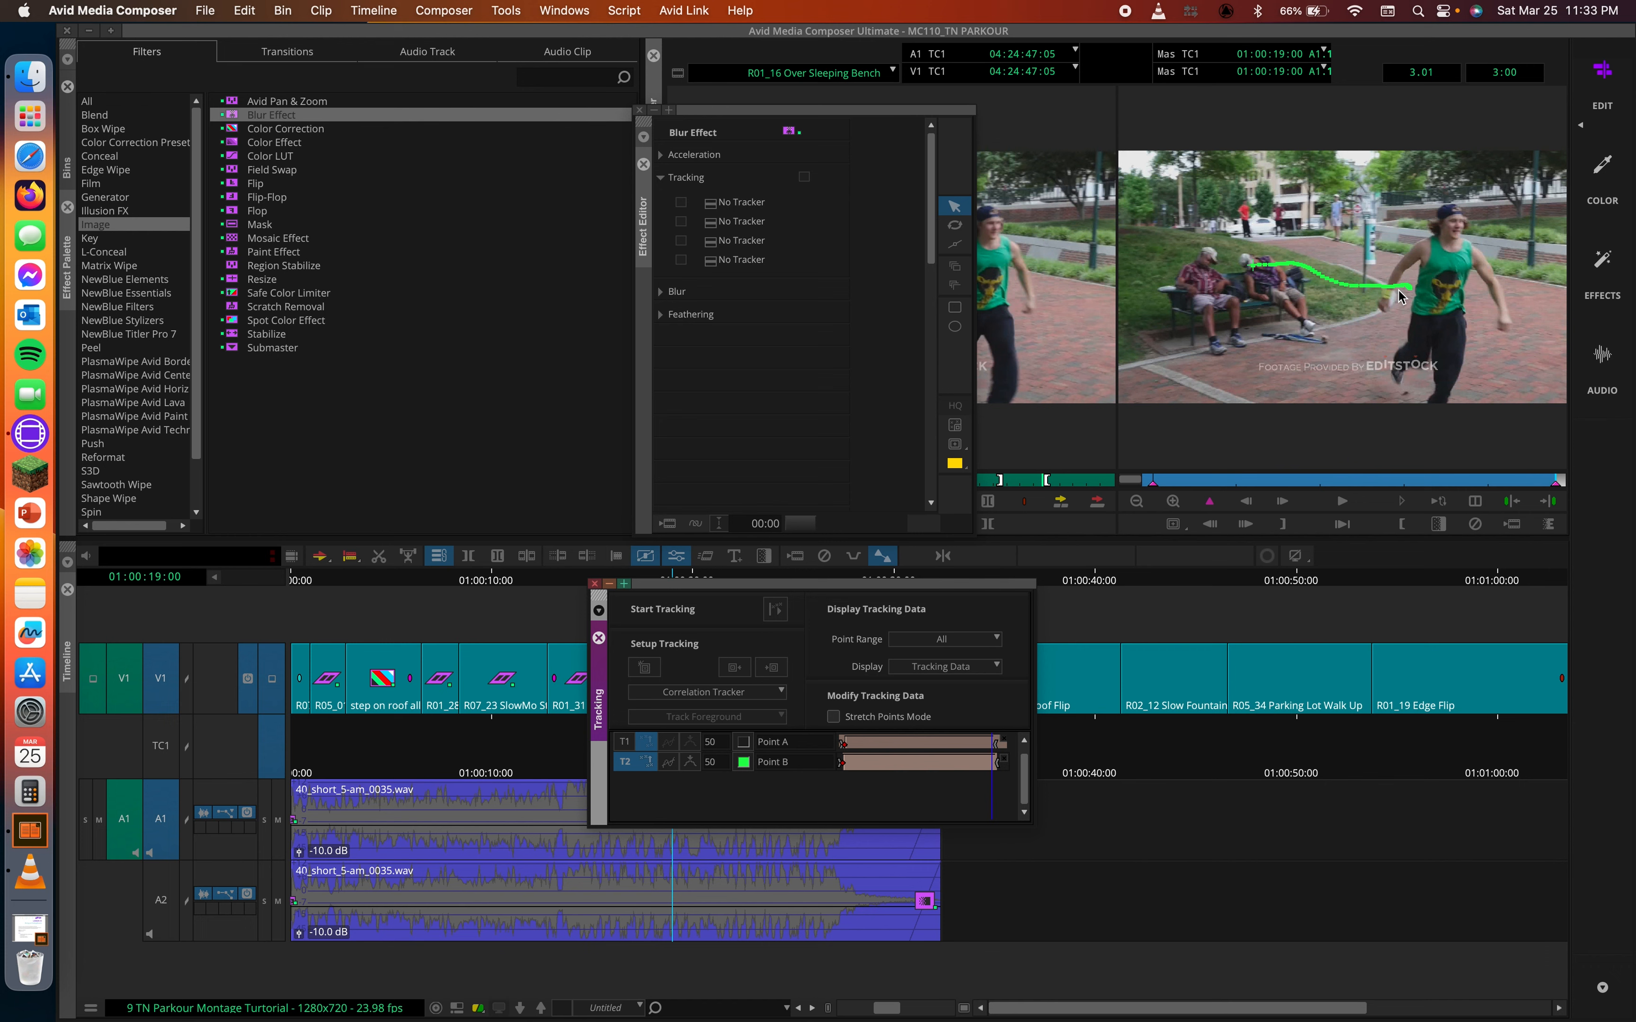
{"action": "left_click", "coordinate": [625, 742]}
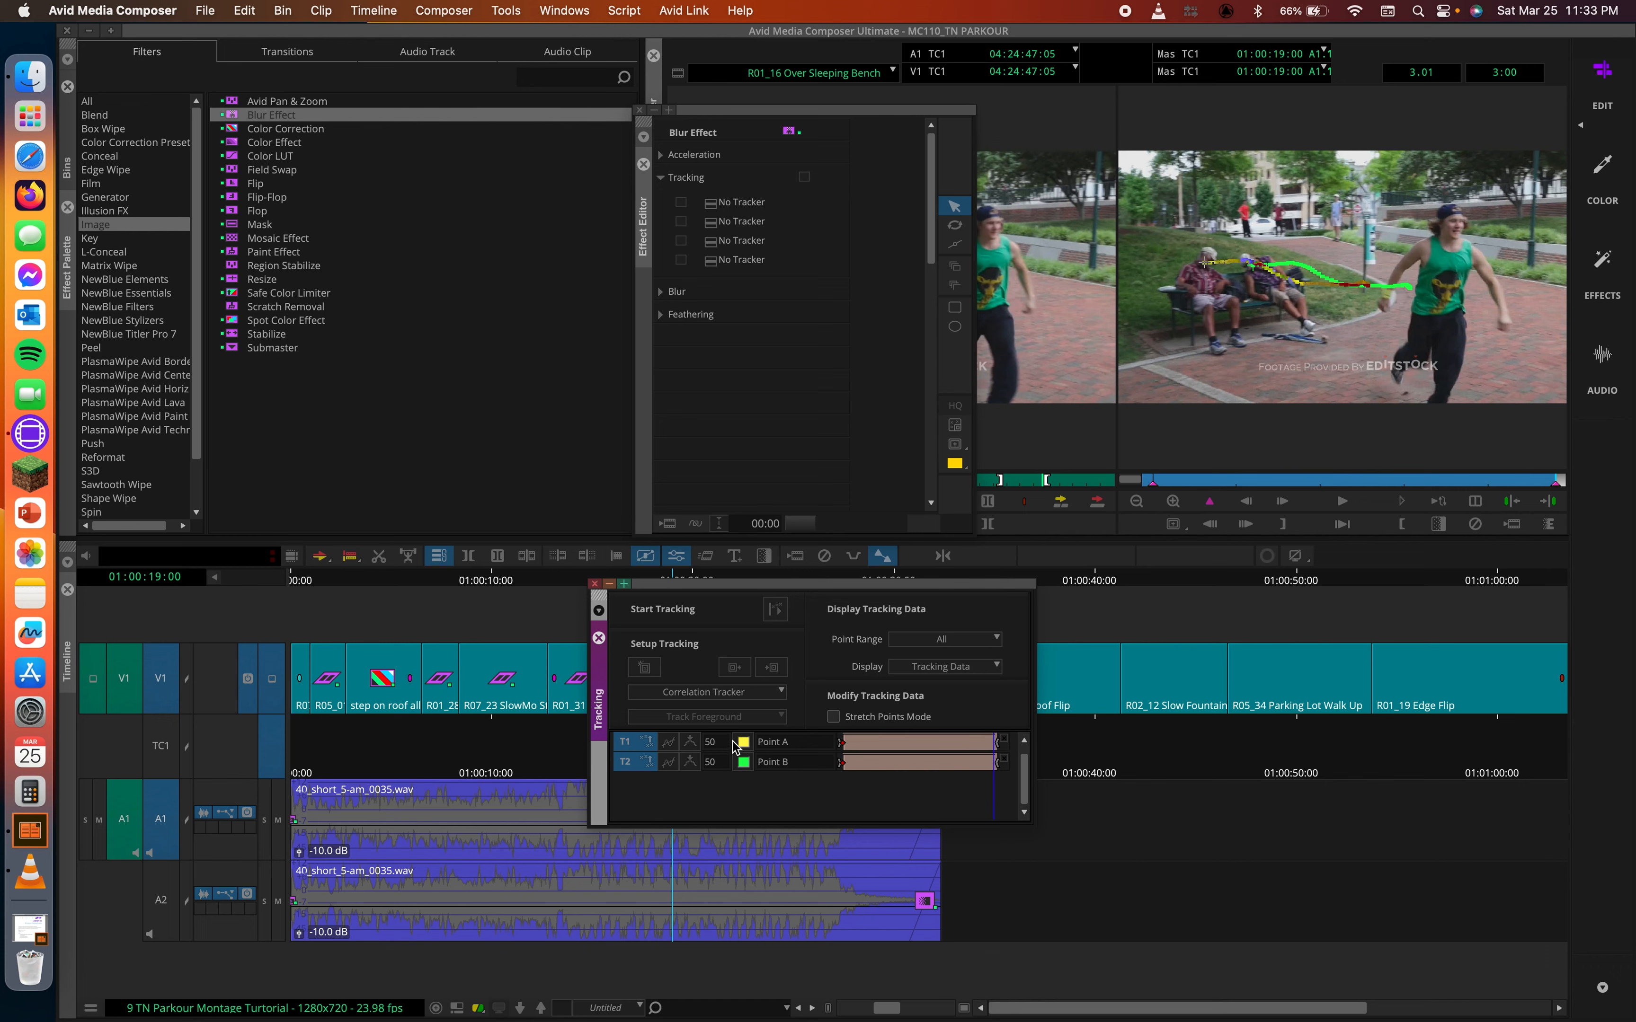